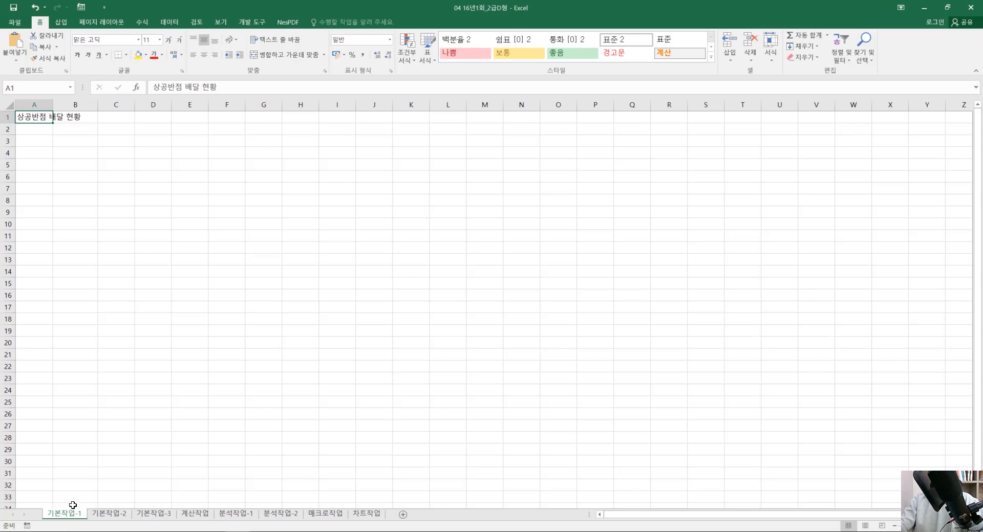
Step: Open the 기본작업-3 worksheet and zoom out so the whole award table fits in view
left_click_drag(43, 130, 275, 287)
left_click(117, 516)
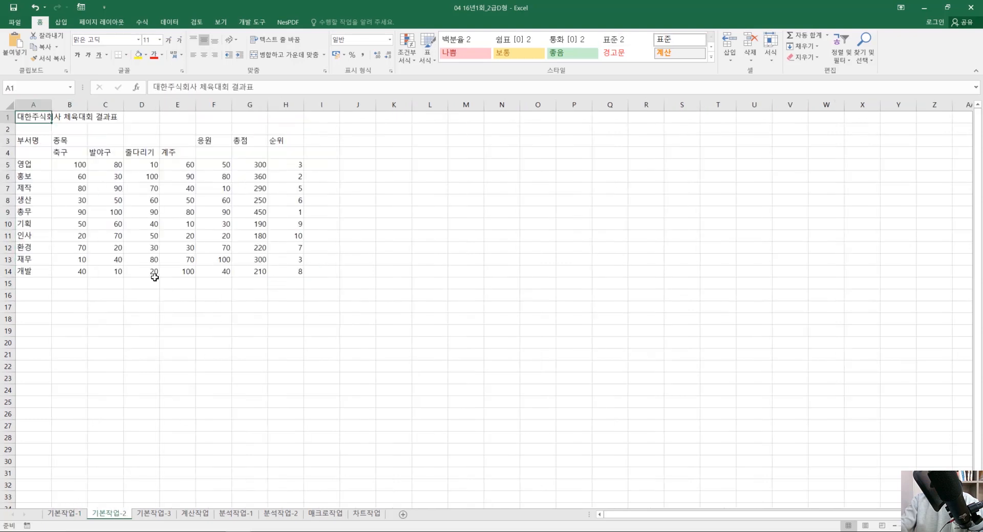
left_click(165, 516)
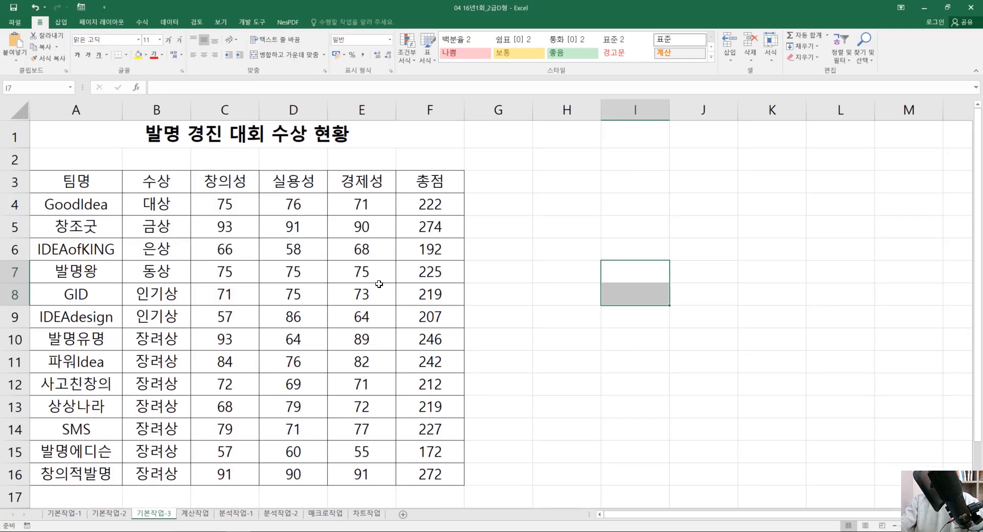
left_click(483, 317)
scroll(391, 315, "down", 1, "ctrl")
scroll(391, 315, "down", 1, "ctrl")
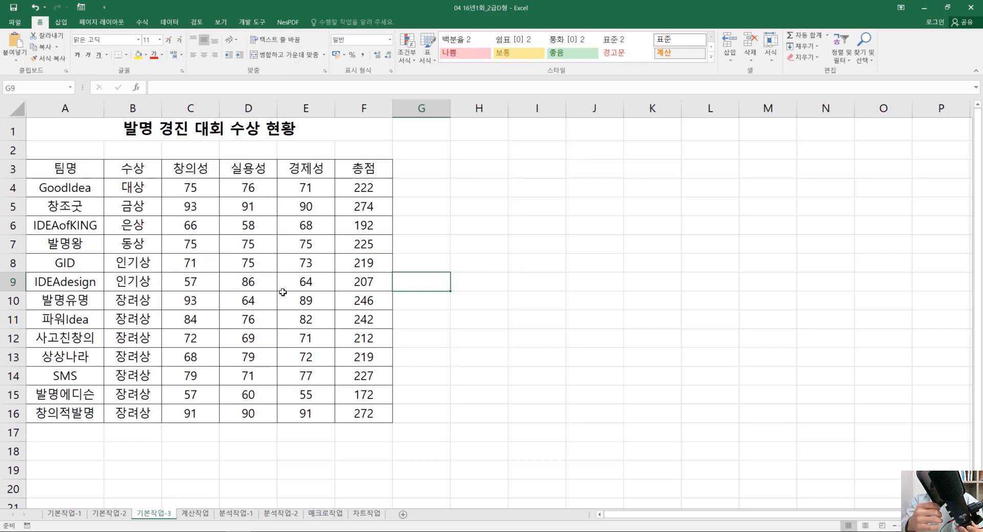
left_click_drag(444, 191, 658, 397)
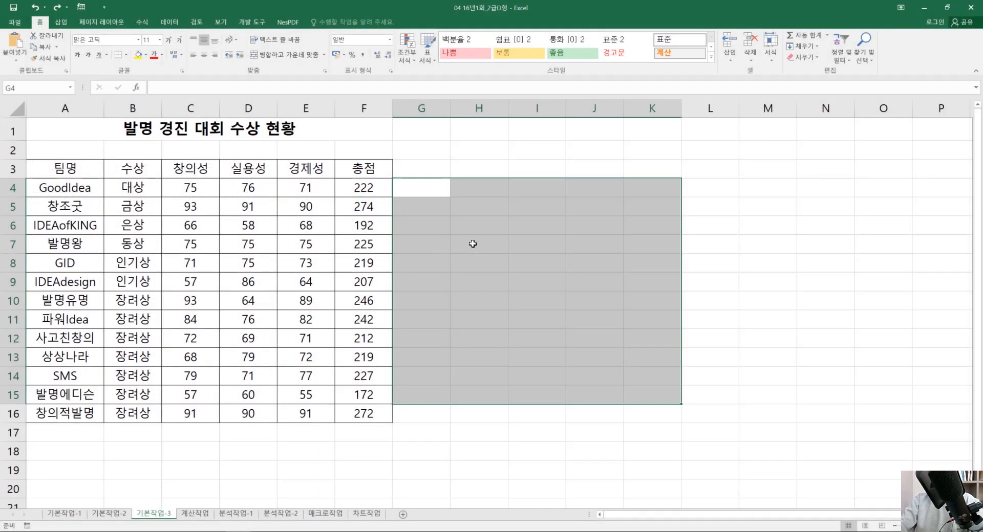
left_click(472, 244)
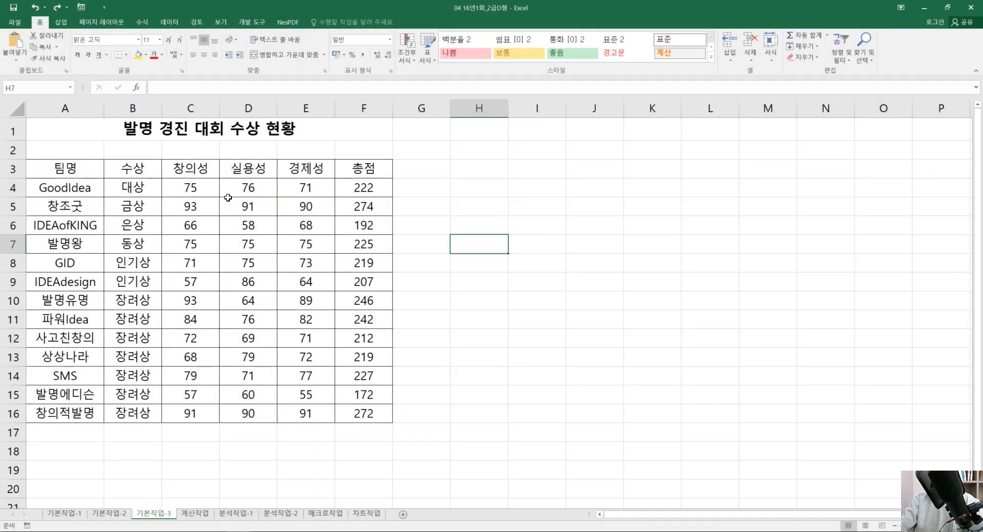
Step: Add a conditional highlight to F4:F16 for values less than 200, using green fill with dark green text (진한 녹색 텍스트가 있는 녹색 채우기)
left_click_drag(364, 189, 381, 410)
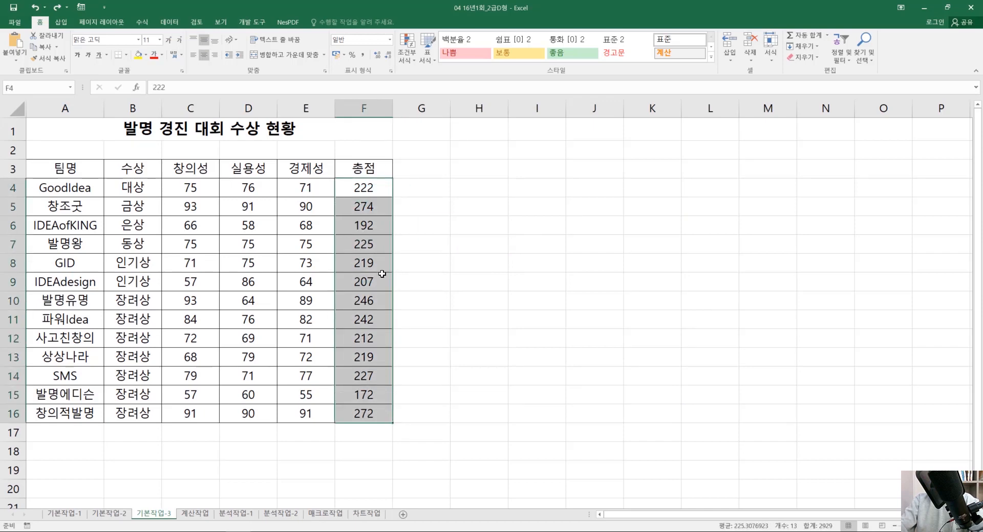
left_click(408, 62)
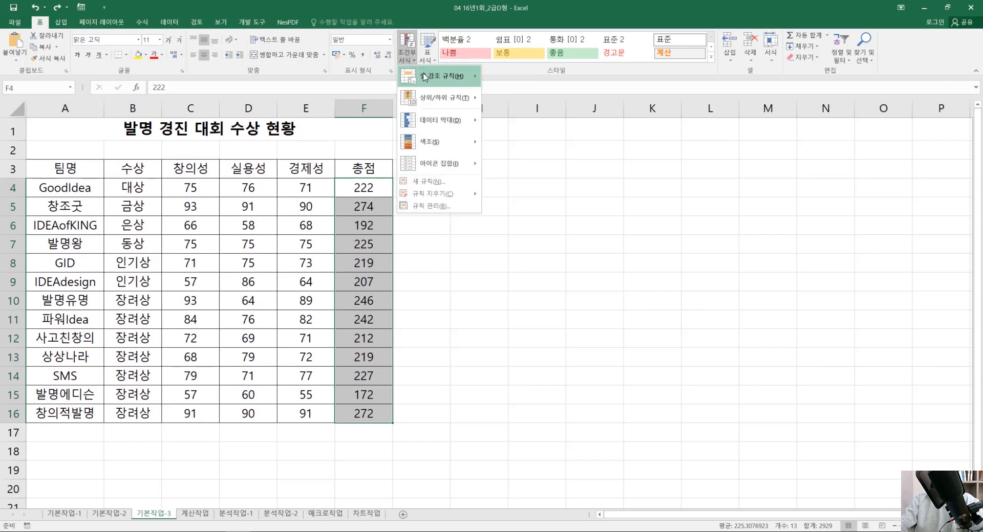
mouse_move(429, 78)
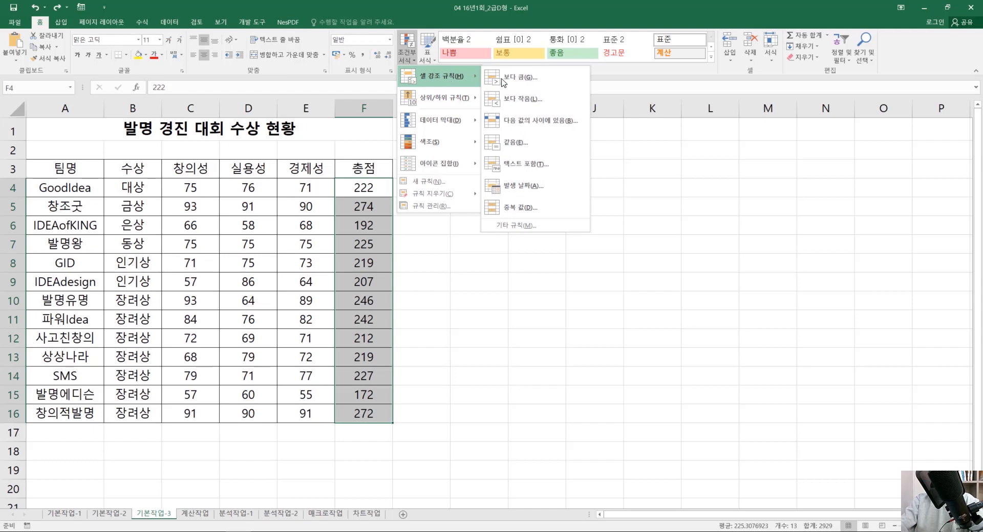
left_click(526, 102)
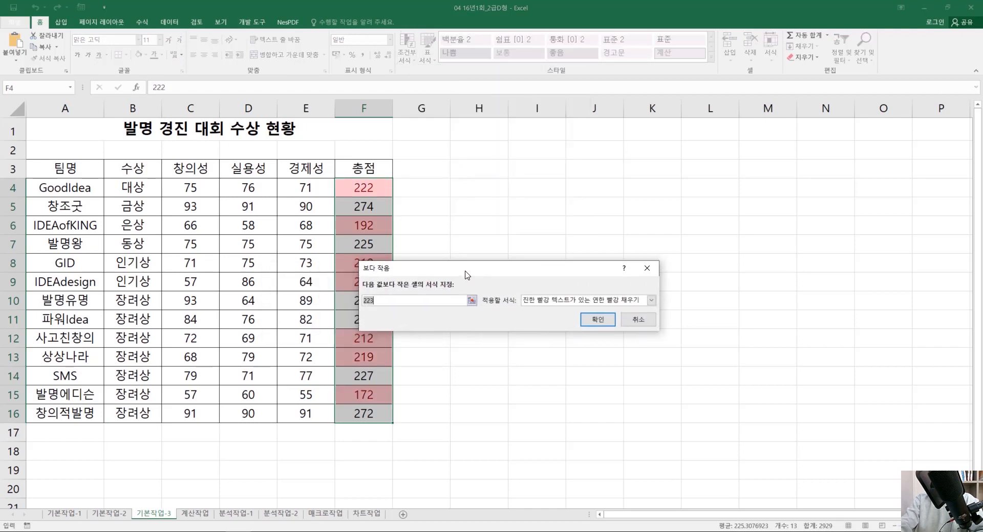
type("200")
left_click_drag(465, 275, 504, 275)
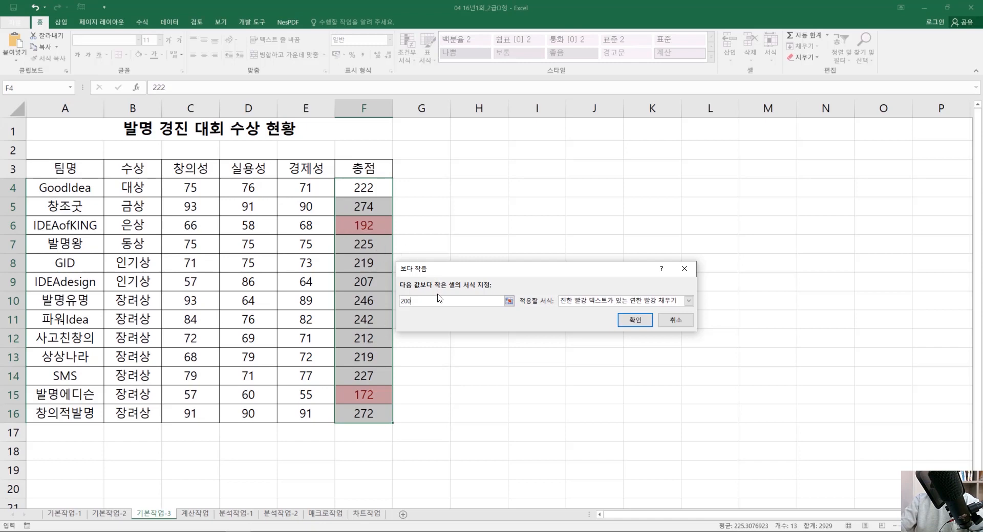
left_click(587, 302)
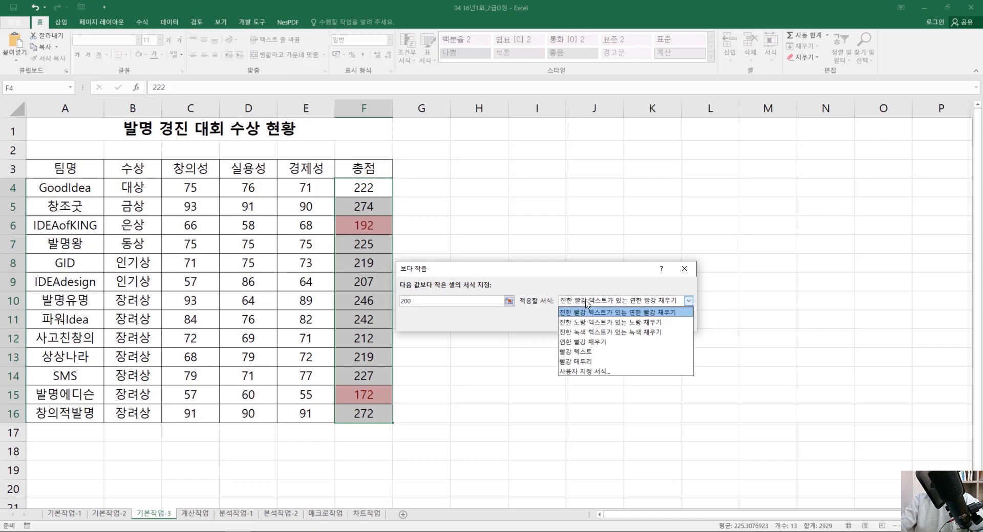
left_click(587, 333)
left_click(631, 321)
left_click_drag(537, 282, 536, 301)
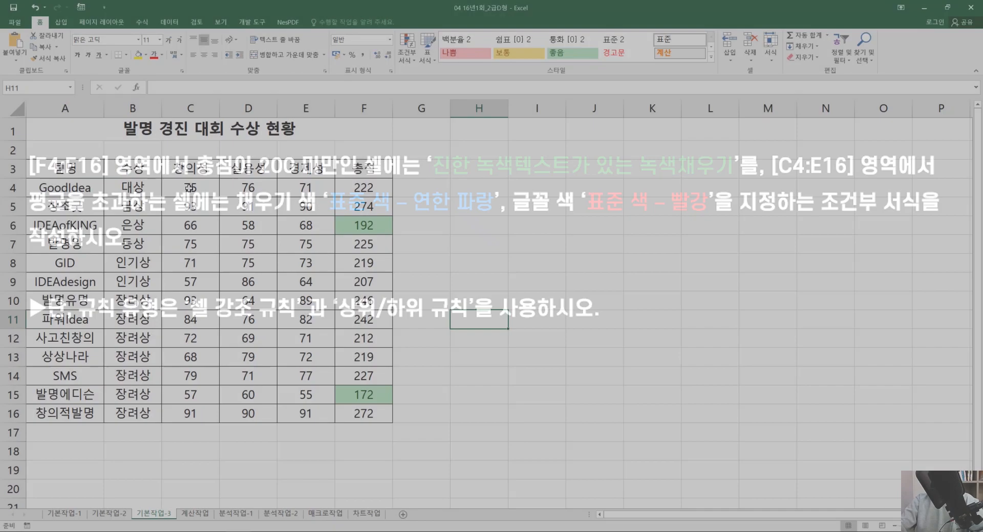
Step: Start an above-average (평균 초과) conditional formatting rule on C4:E16 and choose a custom format for it
left_click_drag(190, 188, 315, 412)
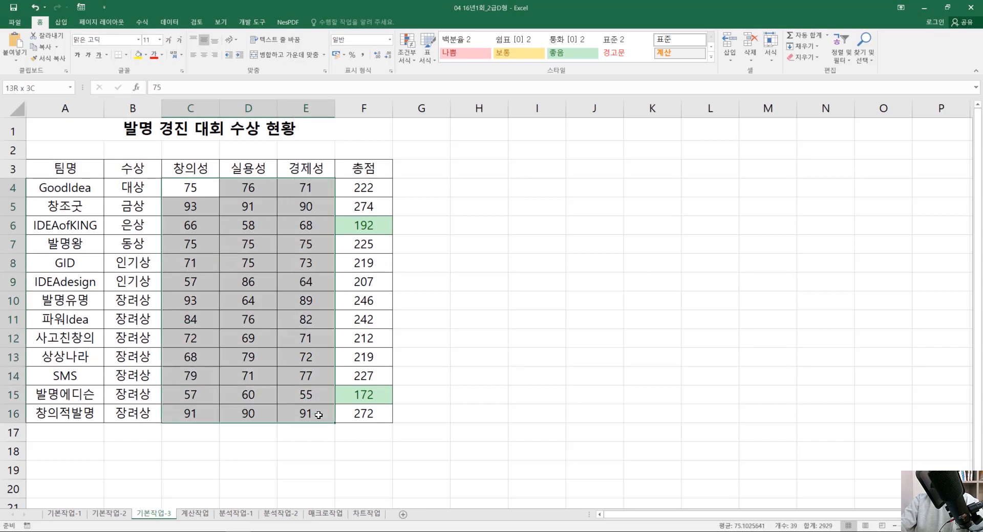
left_click(410, 60)
mouse_move(447, 104)
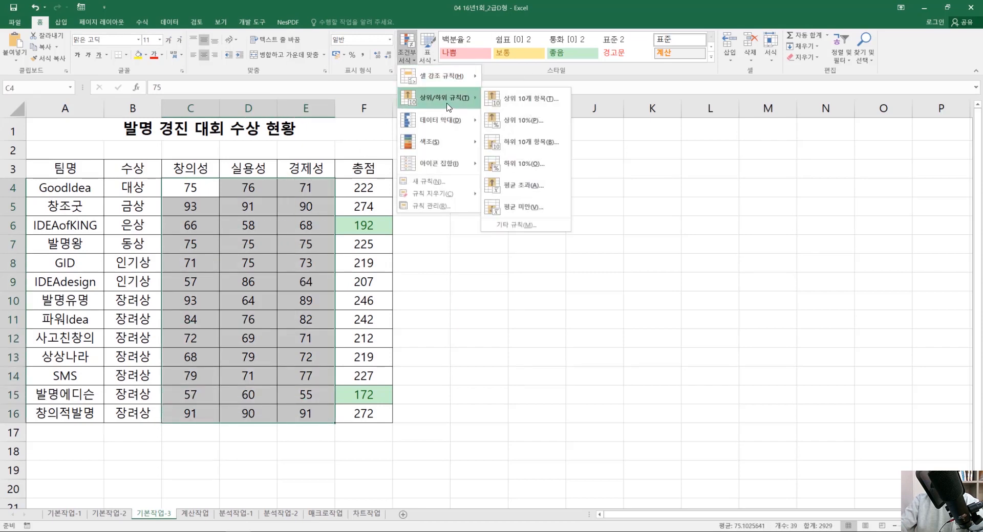
left_click(537, 184)
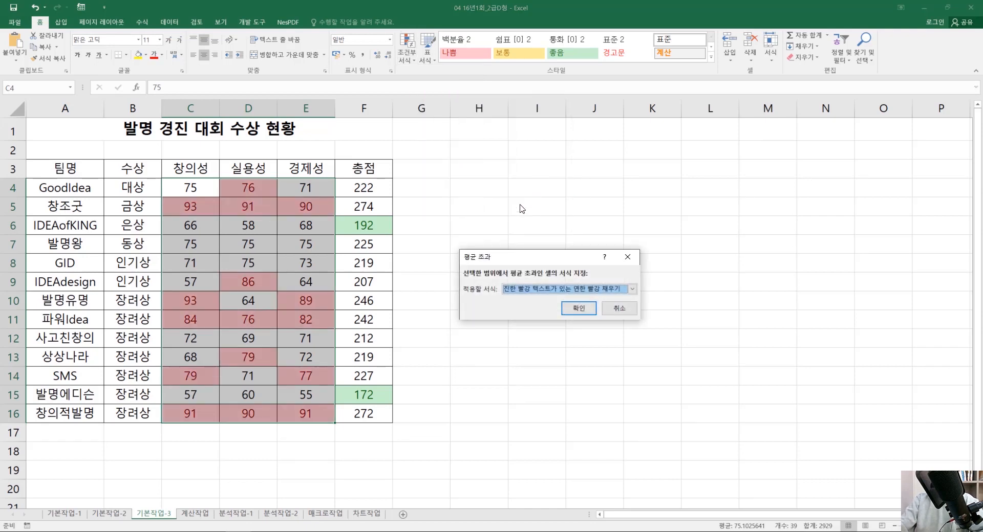
left_click(539, 289)
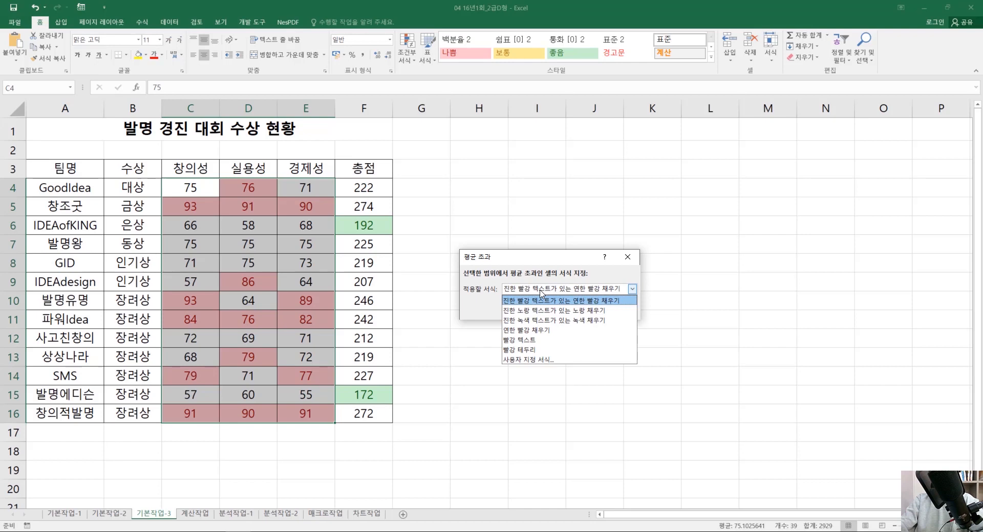
left_click(538, 359)
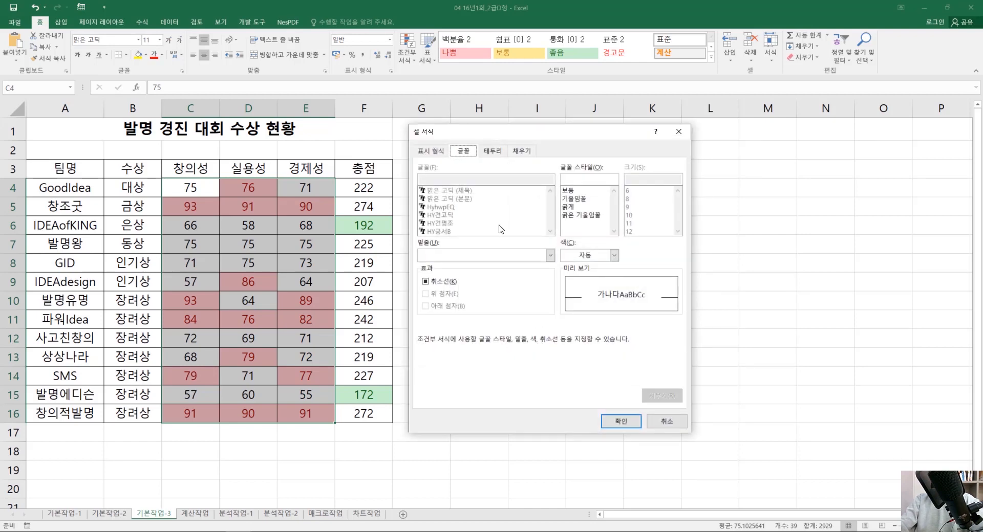
Step: Set the above-average rule's fill to standard light blue and its font color to standard red, and apply the rule
left_click(531, 153)
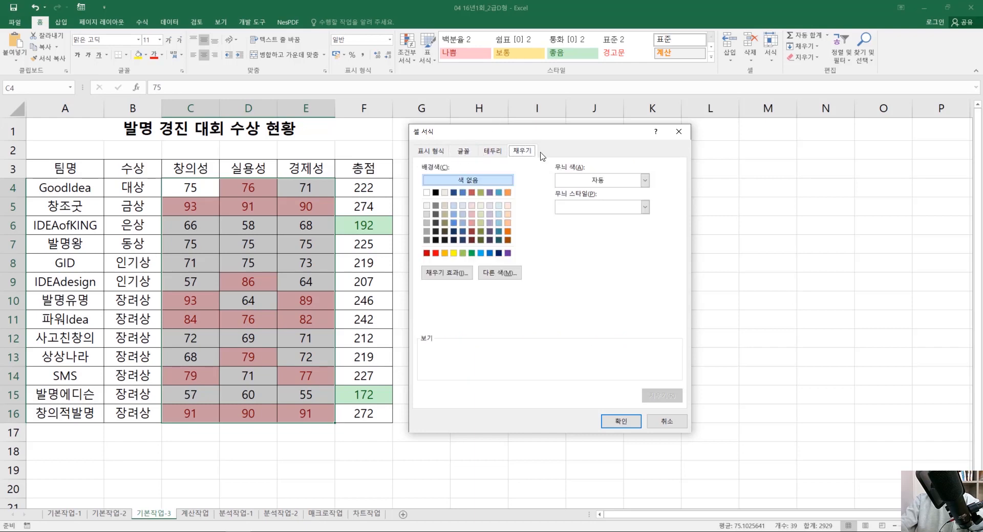
left_click(481, 253)
left_click(466, 153)
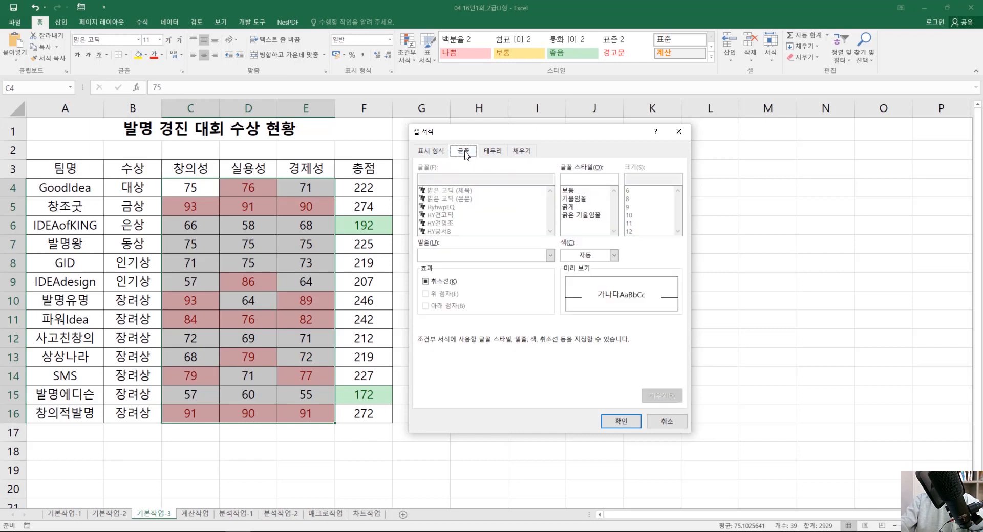
left_click(591, 257)
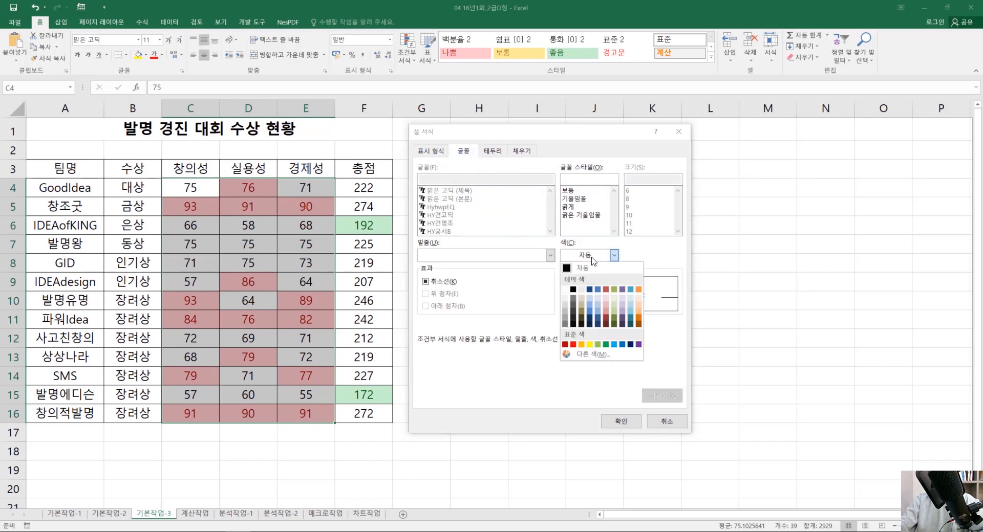
left_click(573, 344)
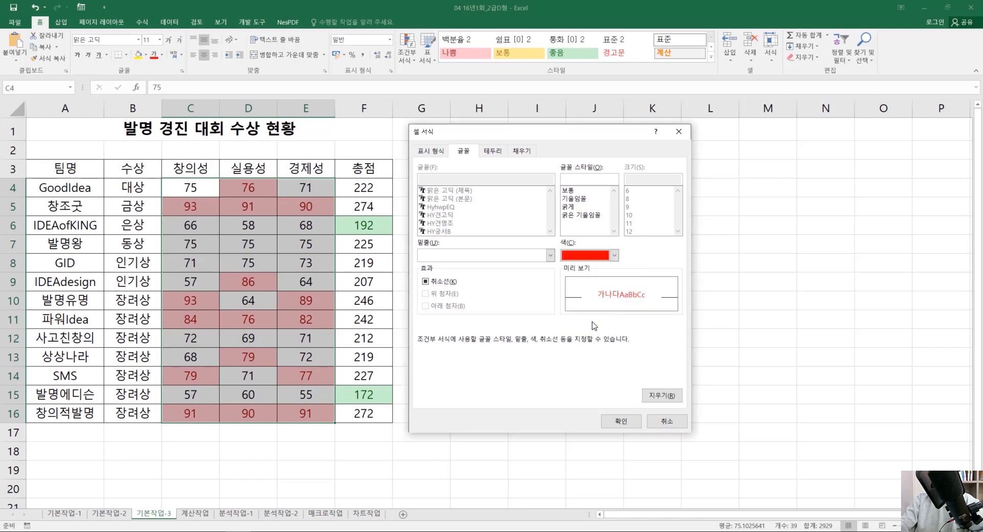
left_click(625, 421)
left_click(578, 308)
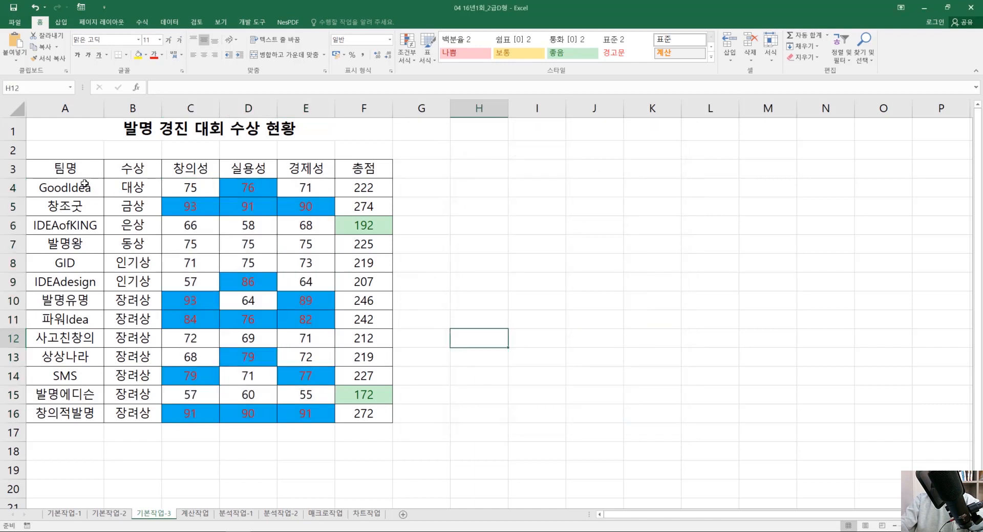
Step: Look over the formatted award table and the car sales table A3:E15 on the 분석작업-1 worksheet
left_click_drag(82, 184, 422, 402)
left_click(462, 397)
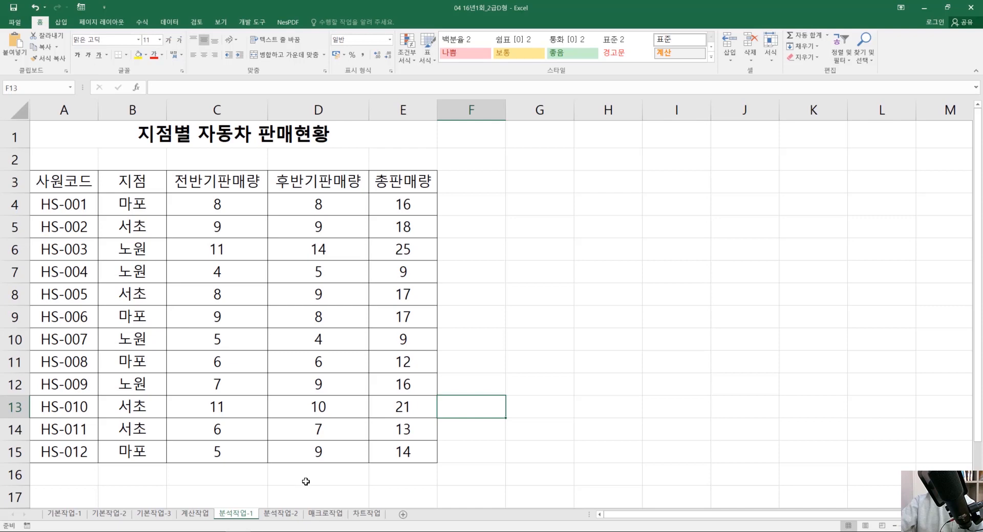
left_click(530, 461)
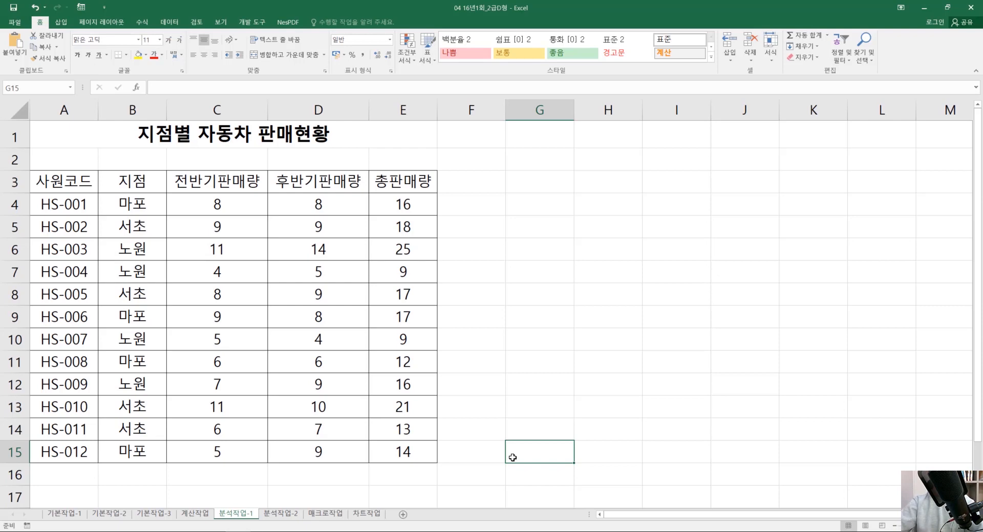
left_click(514, 283)
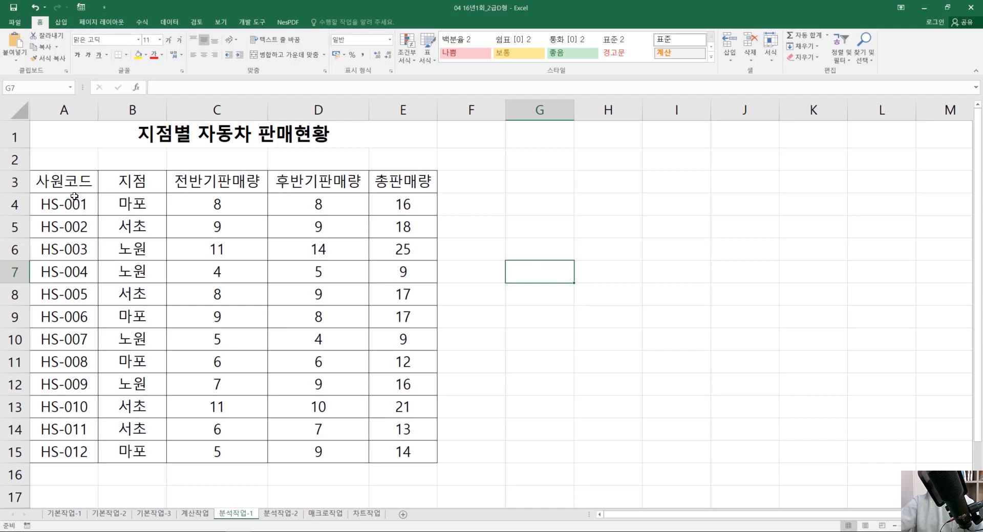
left_click_drag(75, 196, 382, 449)
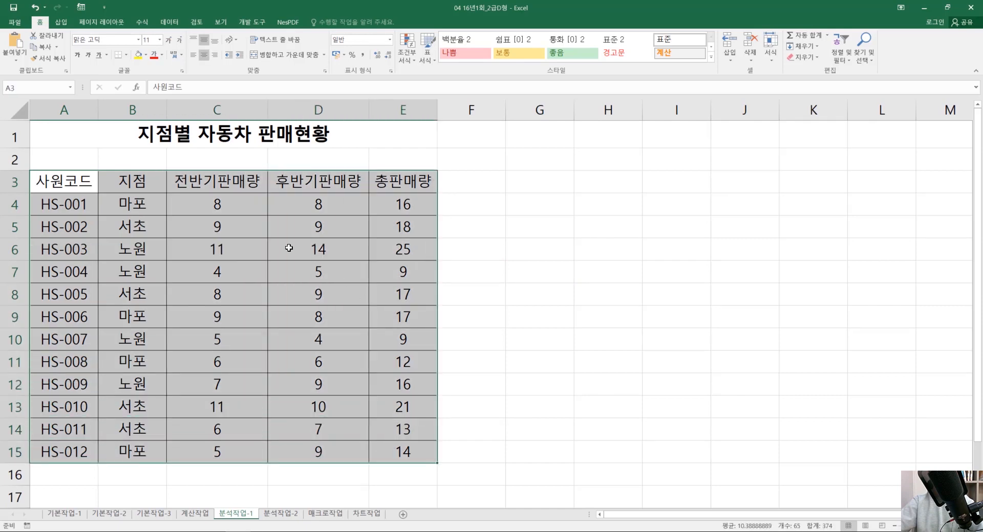
left_click(128, 230)
left_click(131, 268)
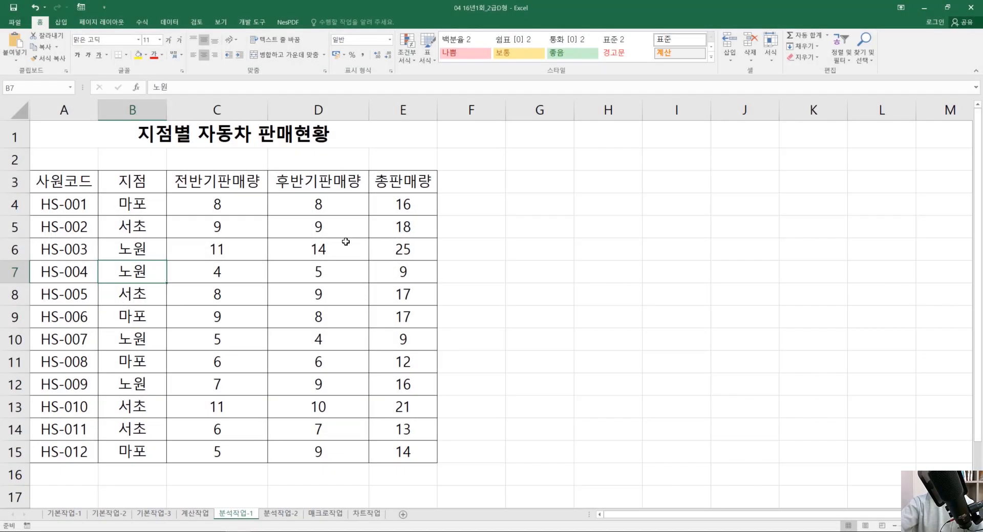
left_click(601, 266)
Step: Sort the car sales table A3:E15 by the 지점 column values in ascending order
left_click_drag(77, 184, 409, 453)
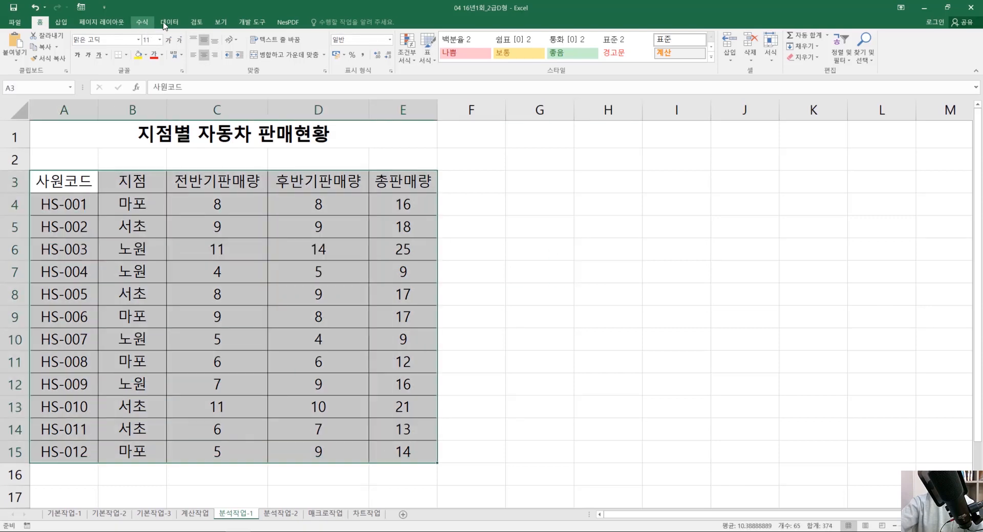
left_click(172, 23)
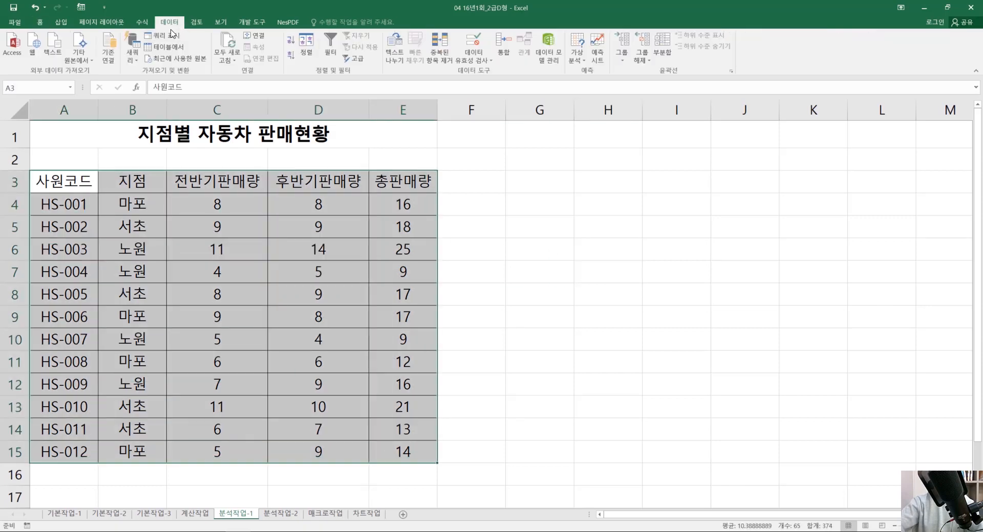
left_click(307, 54)
left_click(453, 273)
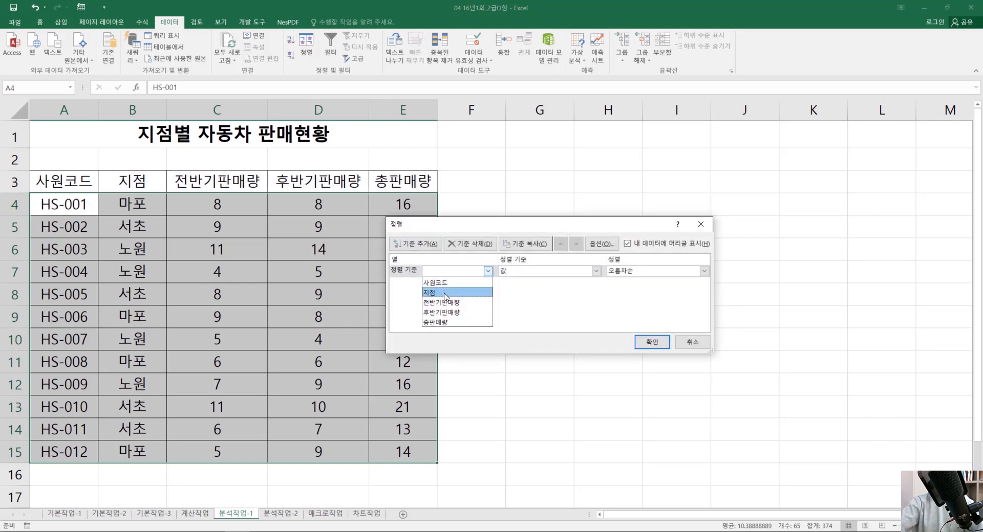
left_click(446, 294)
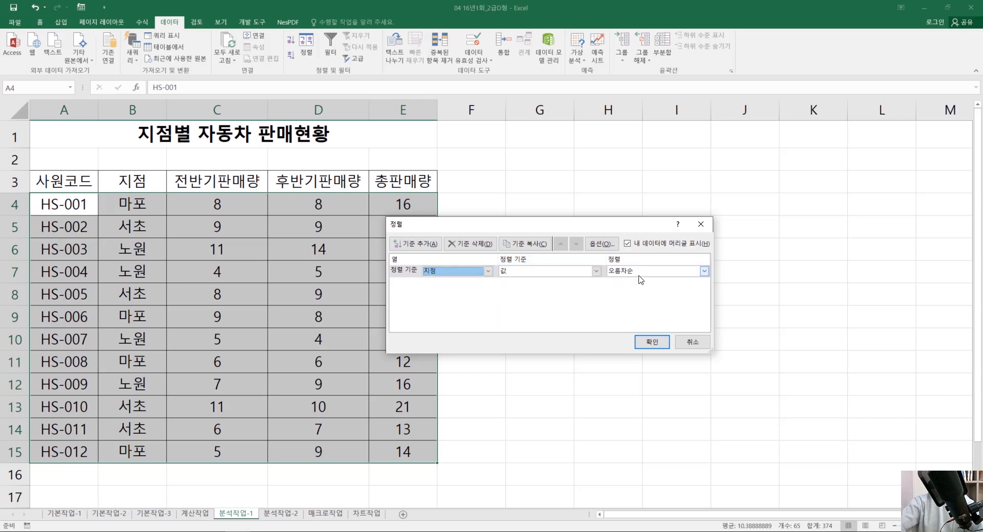
left_click(652, 342)
left_click(516, 298)
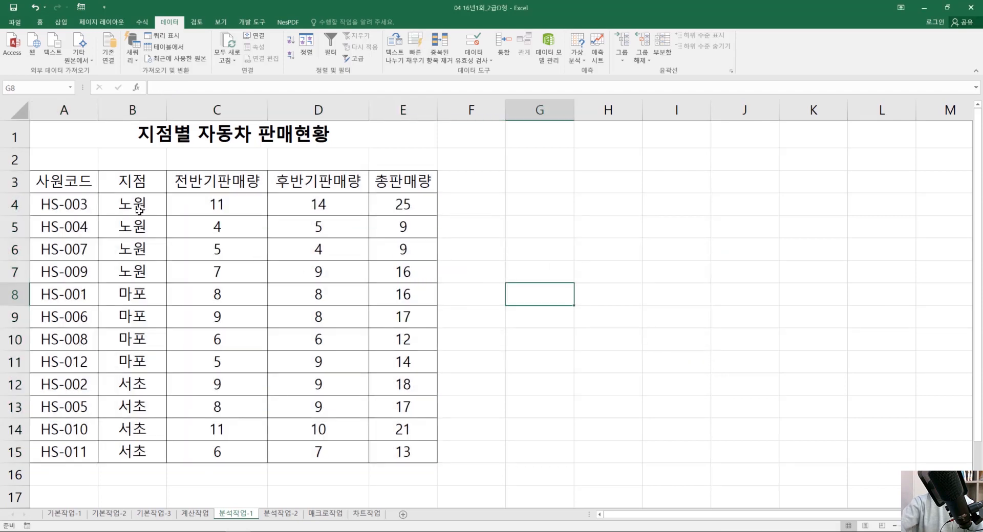
left_click_drag(139, 212, 414, 285)
left_click(85, 310)
left_click_drag(134, 314, 405, 362)
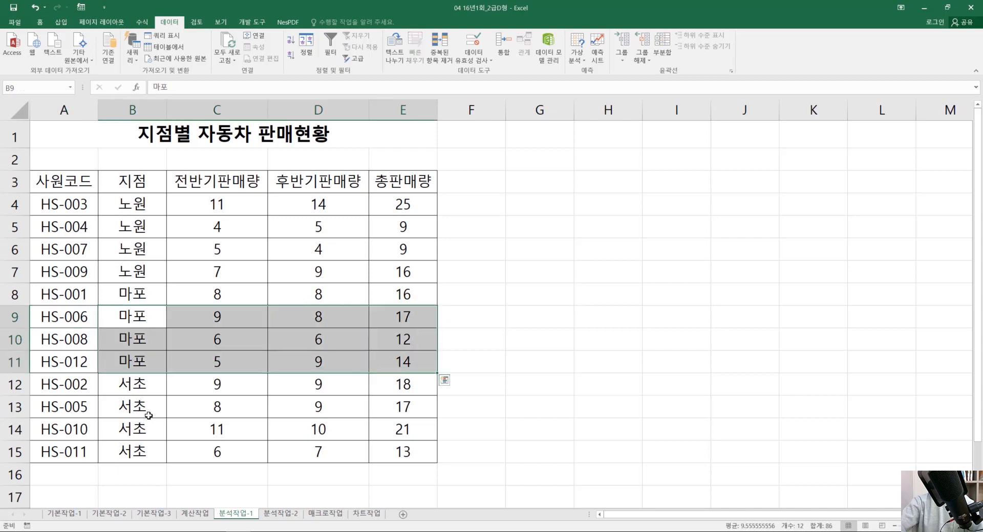
left_click_drag(138, 392, 392, 453)
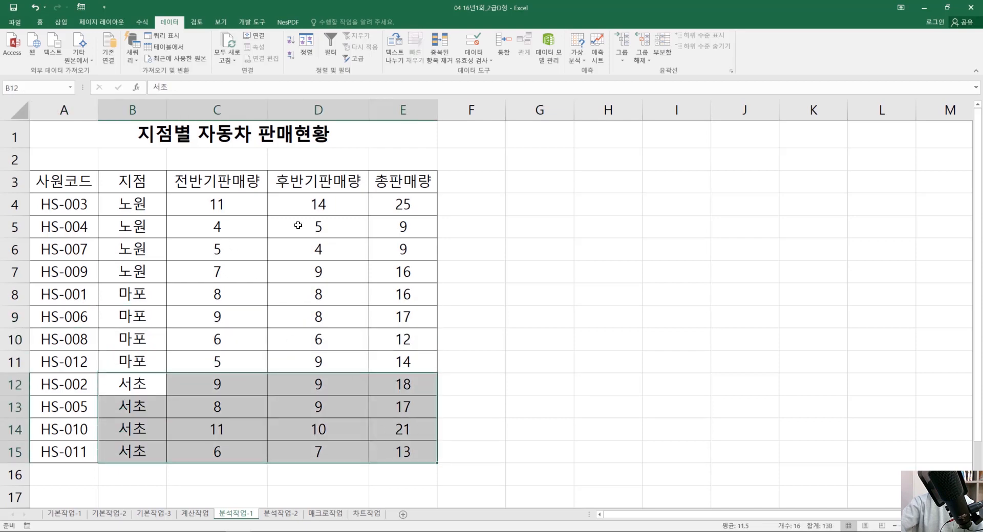
left_click(359, 301)
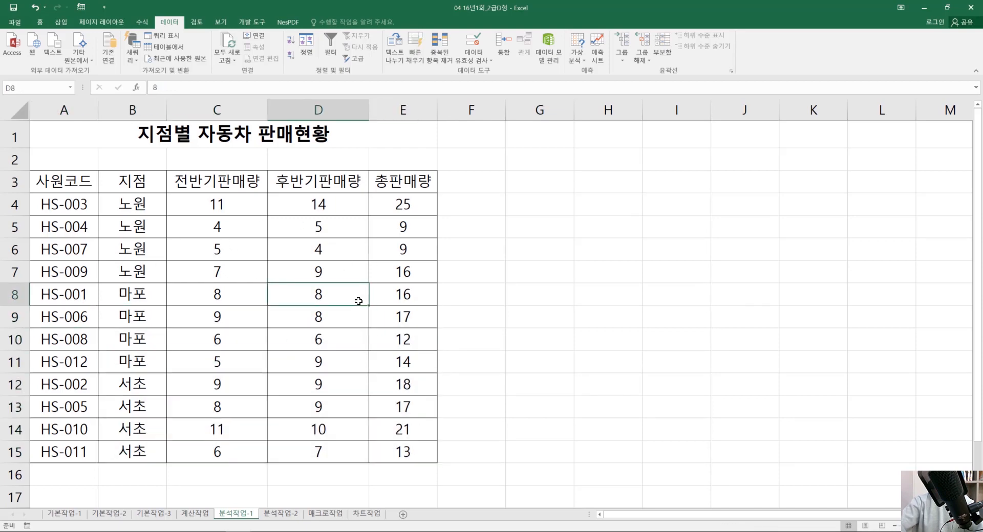
Step: Start a subtotal on the car sales table A3:E15, grouped by 지점 and using the 합계 function
key("Up")
key("Right")
key("Right")
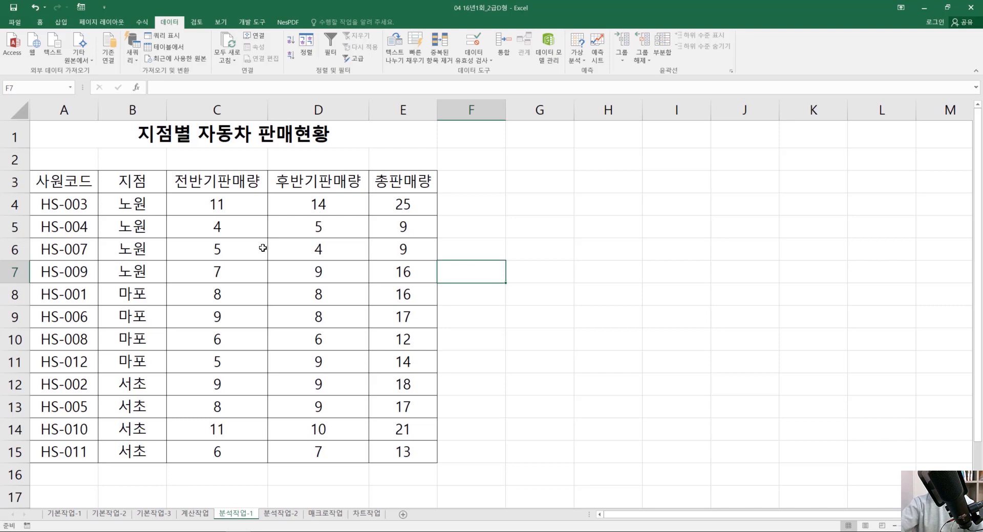
left_click(307, 263)
key("ctrl+a")
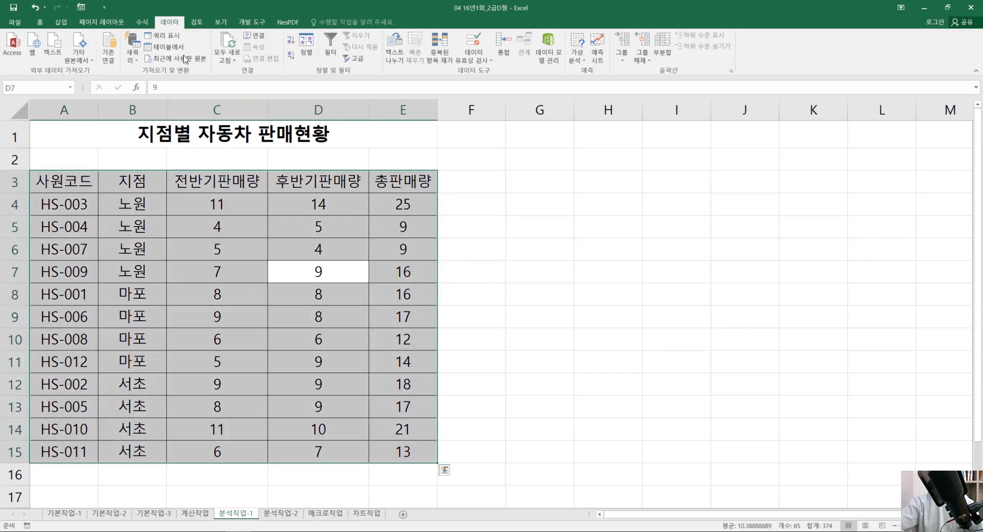
left_click(667, 56)
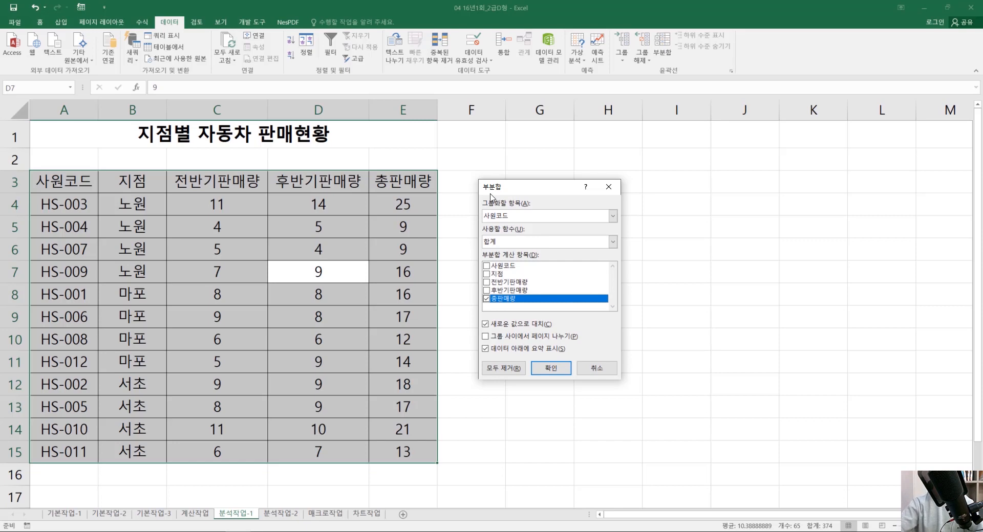
left_click(562, 221)
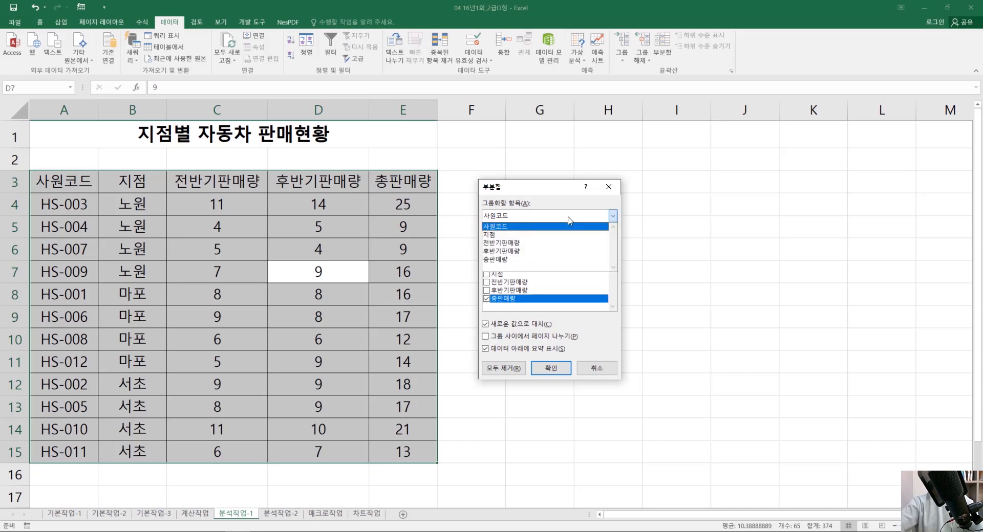
left_click(539, 236)
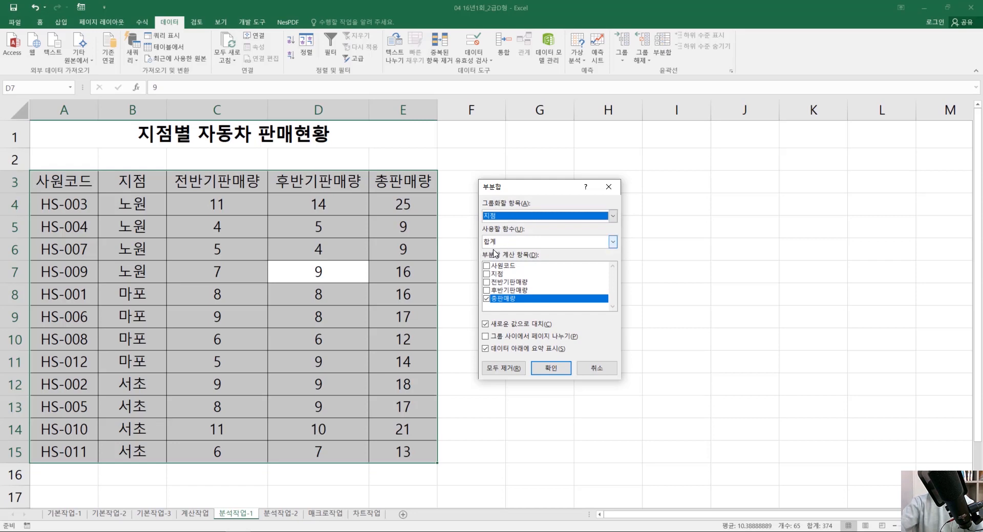
Step: Include only 전반기판매량 and 후반기판매량 in the sum subtotal, excluding 총판매량, and apply it
left_click(486, 282)
left_click(487, 291)
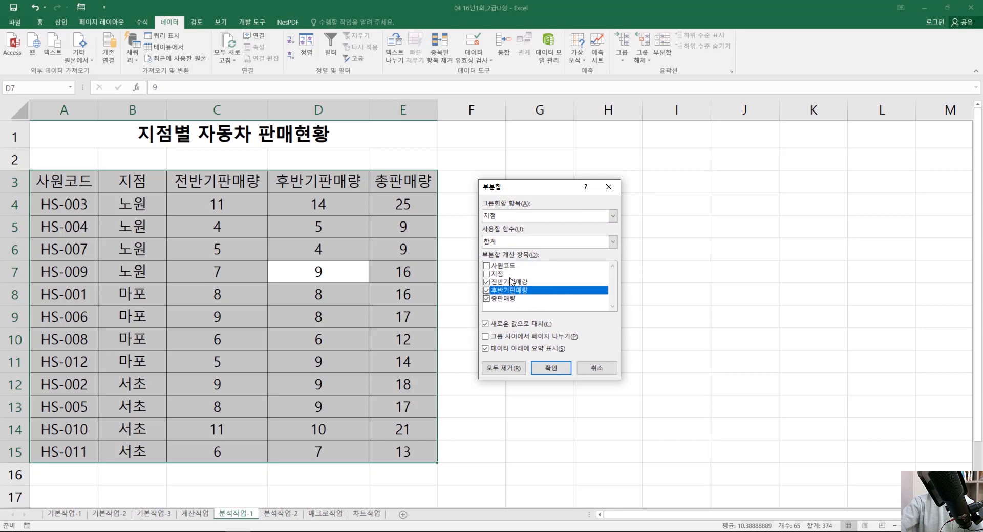
left_click(487, 299)
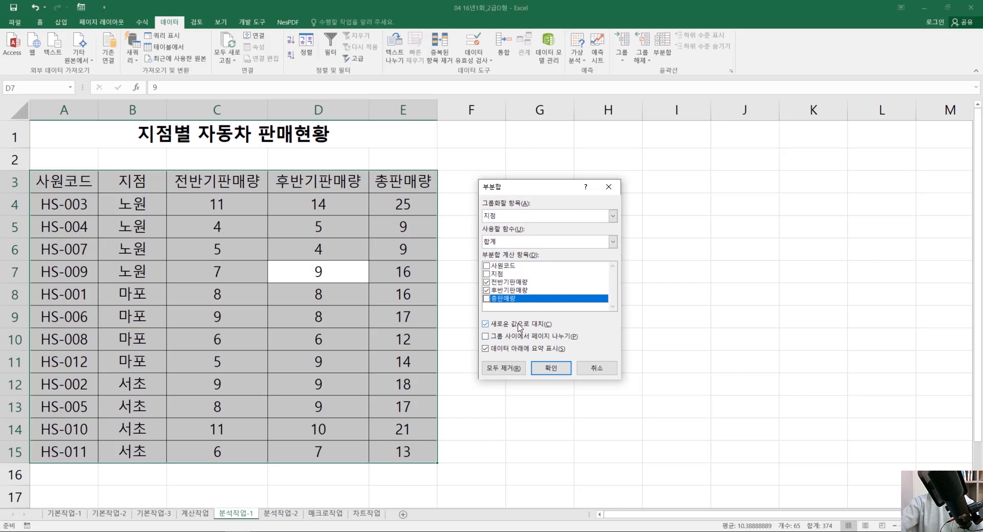
left_click(551, 368)
left_click(656, 329)
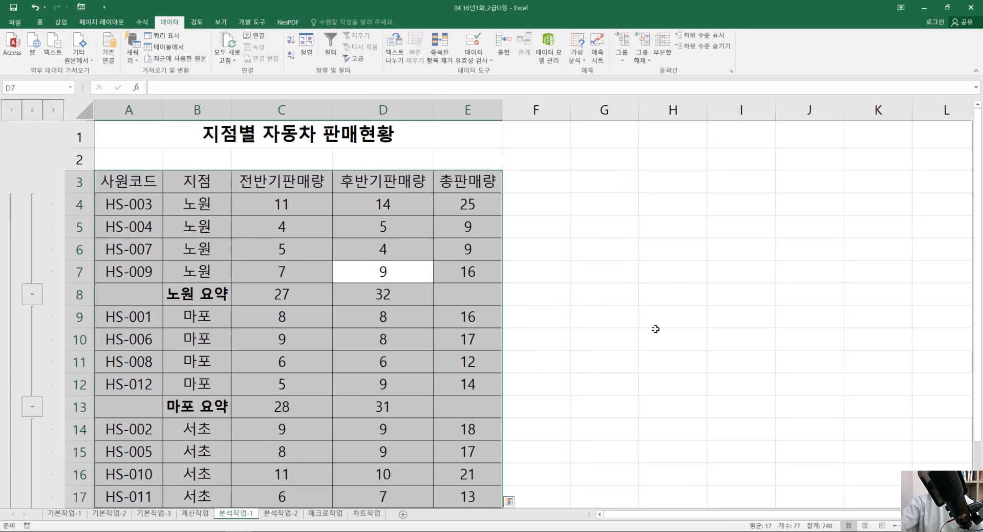
Step: Review the 노원, 마포 and 서초 summary rows and the grand total row of the subtotaled car sales table
scroll(459, 315, "down", 2)
left_click_drag(205, 183, 454, 184)
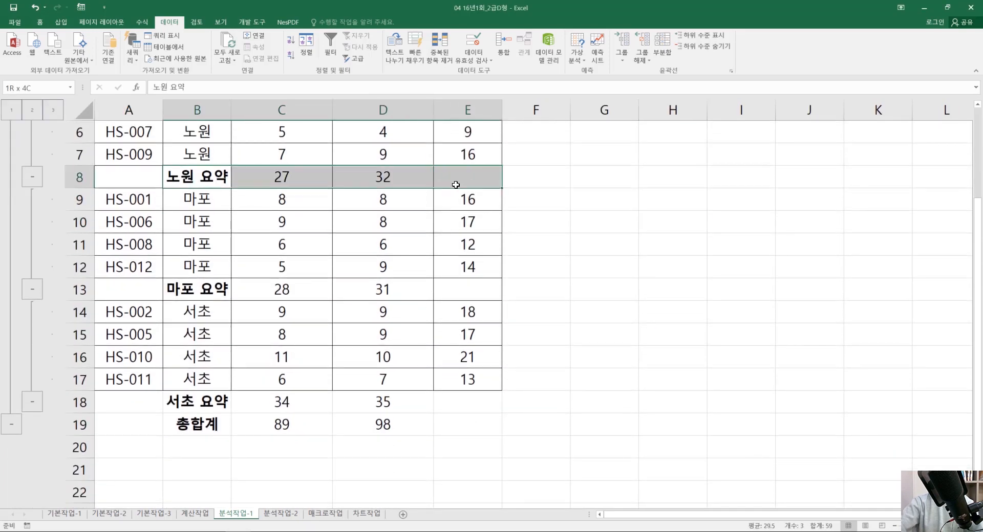
left_click_drag(230, 186, 494, 187)
scroll(198, 257, "up", 2)
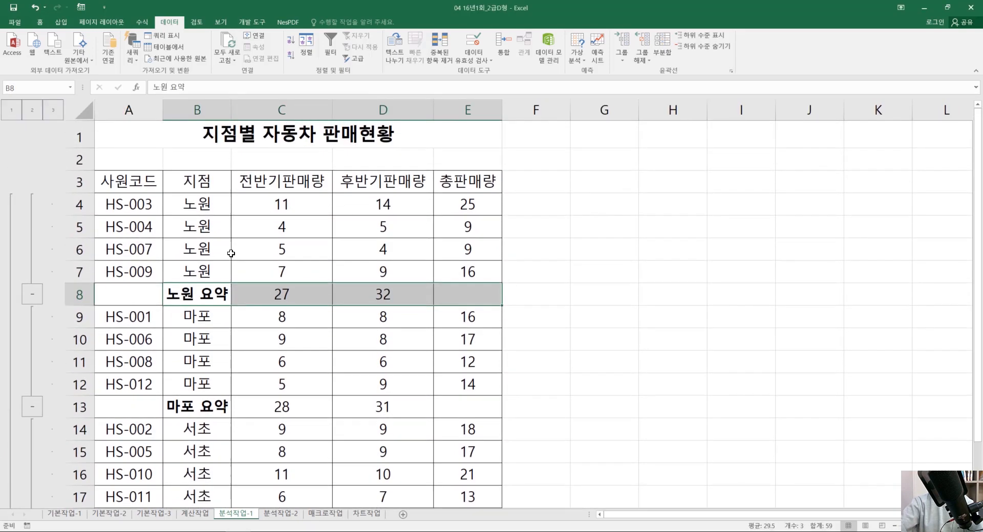
mouse_move(267, 209)
left_mouse_down()
mouse_move(404, 292)
mouse_move(267, 197)
left_mouse_up()
scroll(218, 305, "down", 2)
scroll(266, 317, "down", 2)
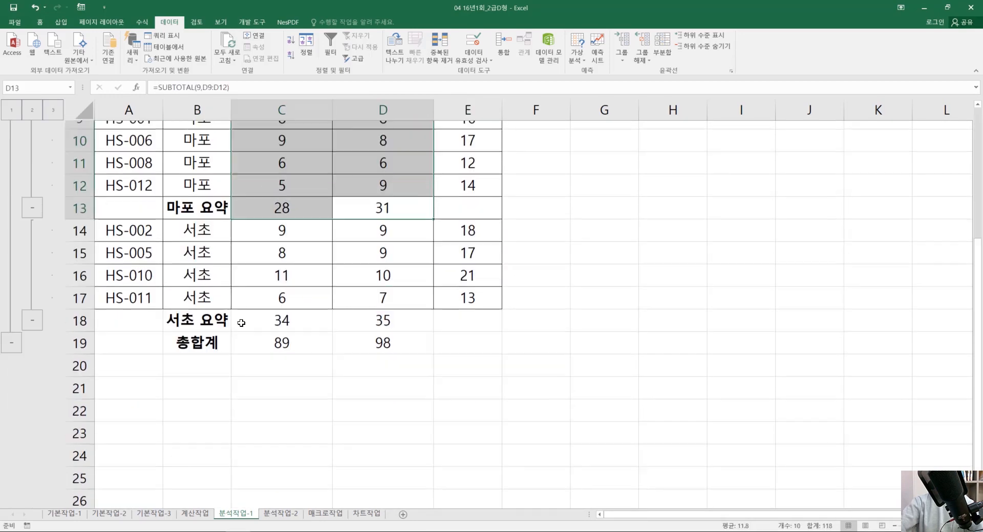
left_click_drag(232, 291, 248, 198)
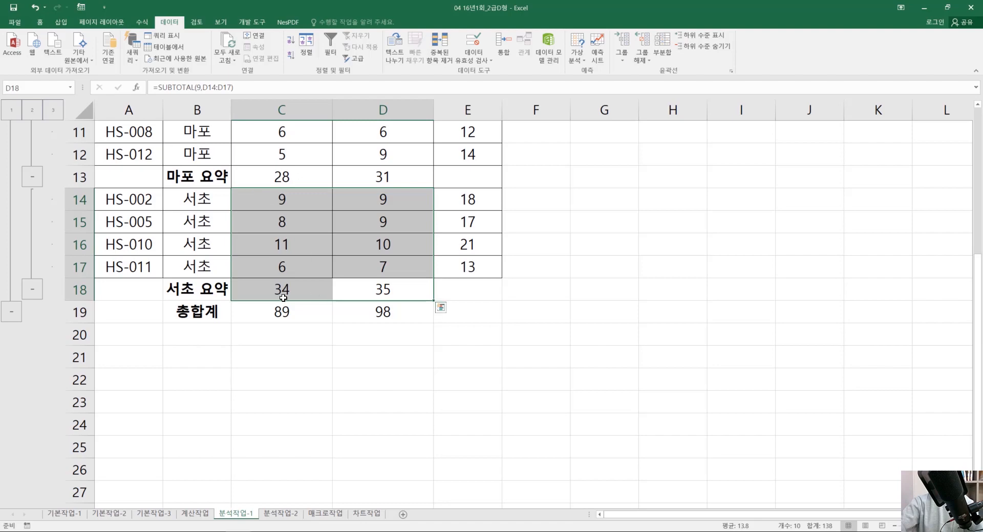
left_click_drag(255, 313, 370, 307)
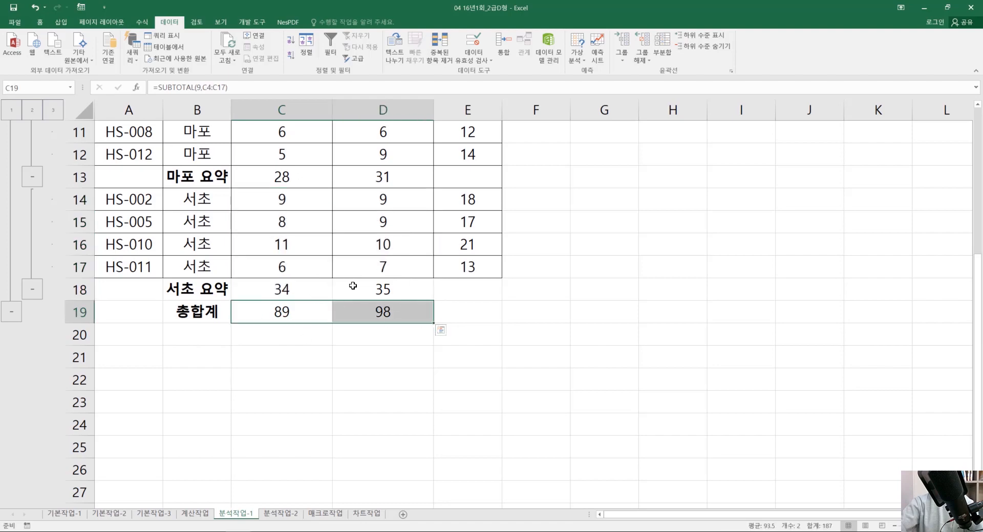
Step: Check the individual subtotal cells for each branch and the grand total in the 전반기판매량 and 후반기판매량 columns
scroll(363, 286, "up", 3)
scroll(365, 287, "up", 1)
scroll(370, 290, "down", 2)
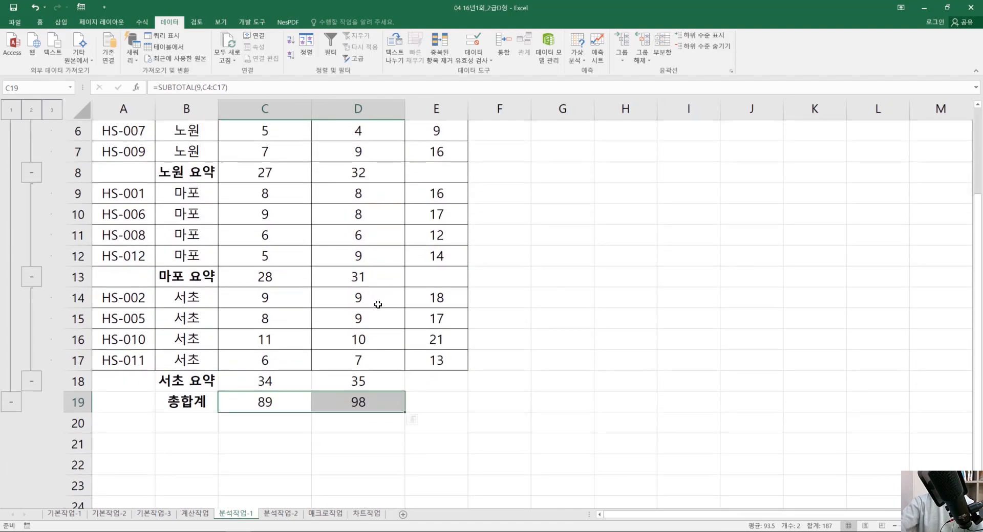
scroll(378, 305, "up", 2)
scroll(259, 303, "down", 2)
left_click(284, 178)
left_click(351, 175)
left_click(288, 261)
left_click(351, 282)
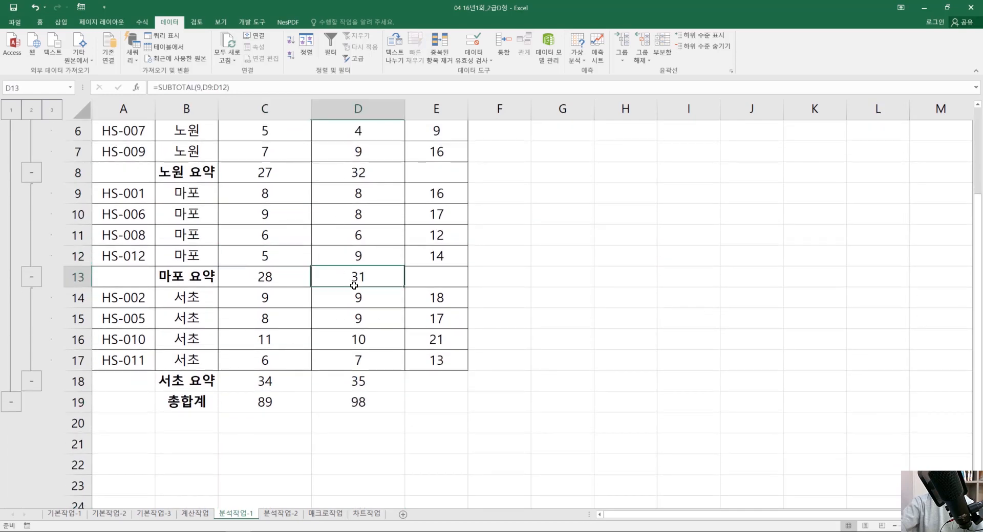
left_click(274, 379)
left_click(357, 402)
scroll(379, 366, "up", 2)
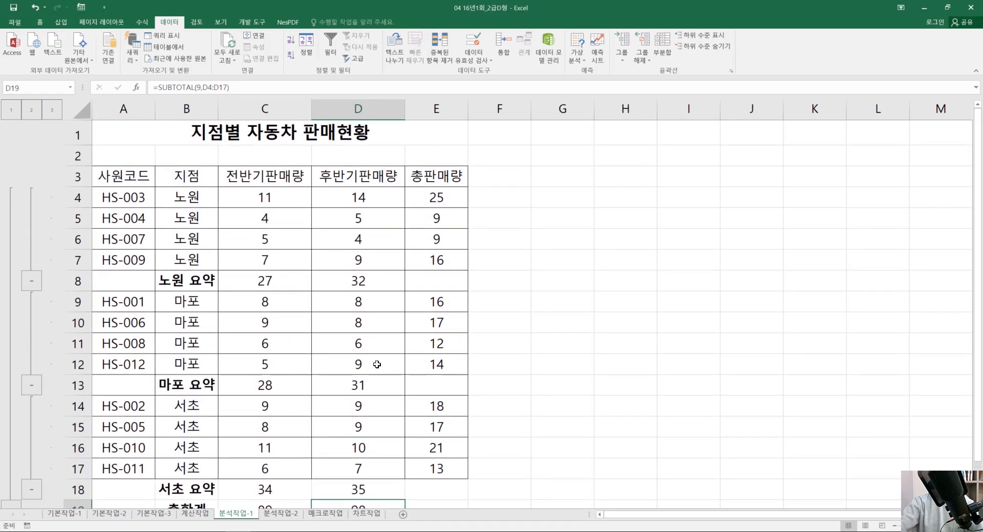
scroll(377, 364, "down", 1)
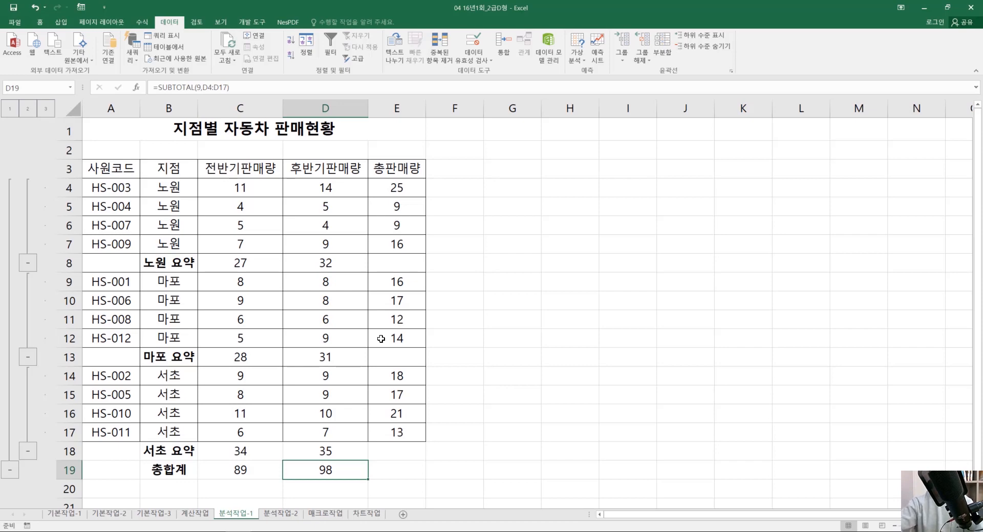
Step: Start a second subtotal on the whole subtotaled table A3:E19, grouped by 지점, with the 최대값 function
left_click(400, 321)
left_click_drag(132, 166, 397, 435)
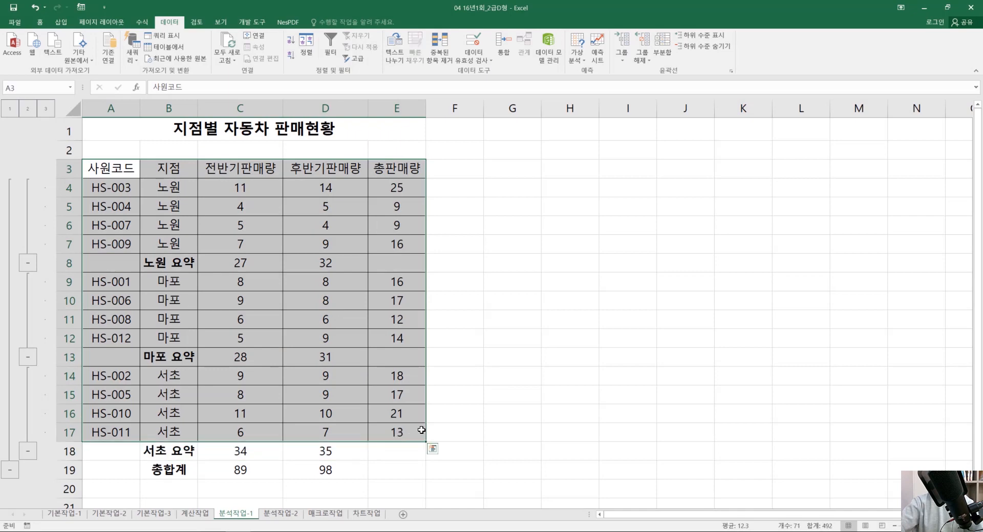
left_click(123, 171)
left_click_drag(124, 172, 401, 468)
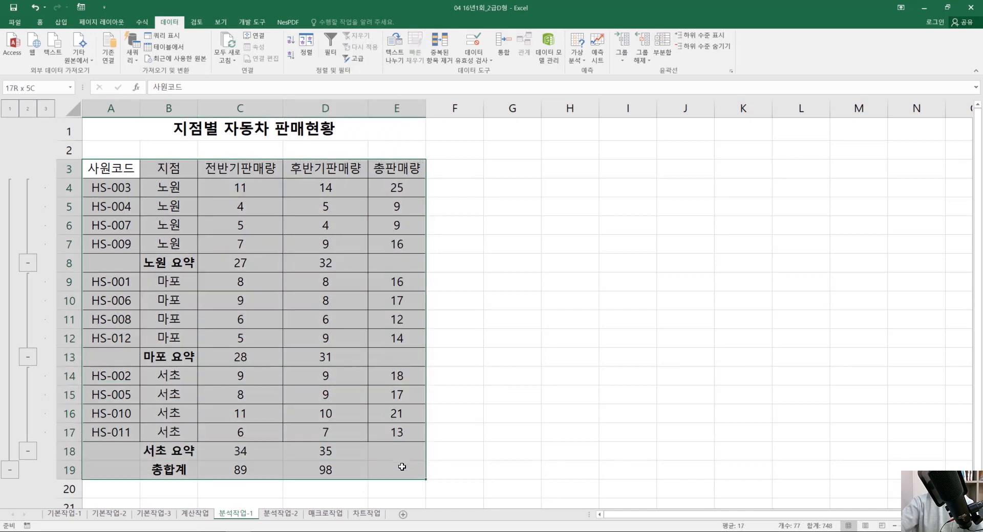
left_click_drag(120, 473, 406, 175)
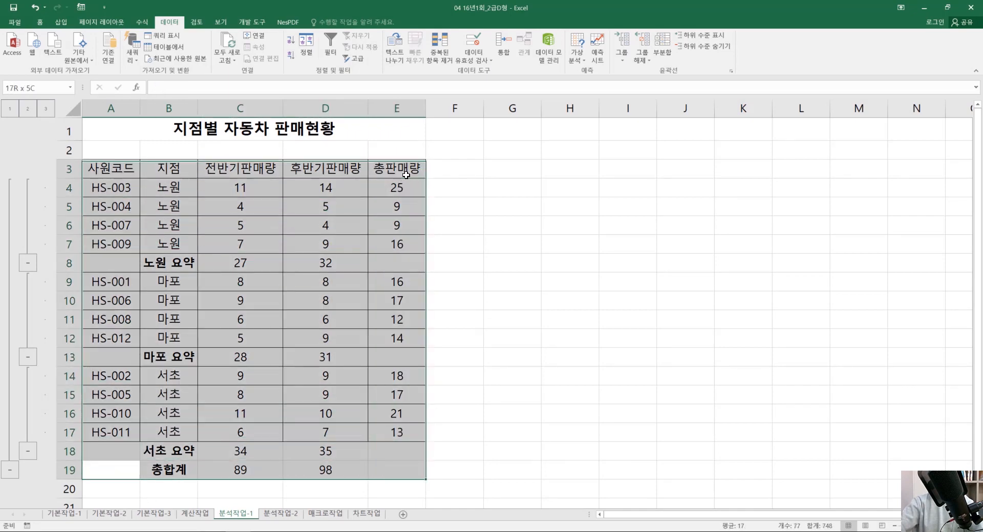
left_click(664, 54)
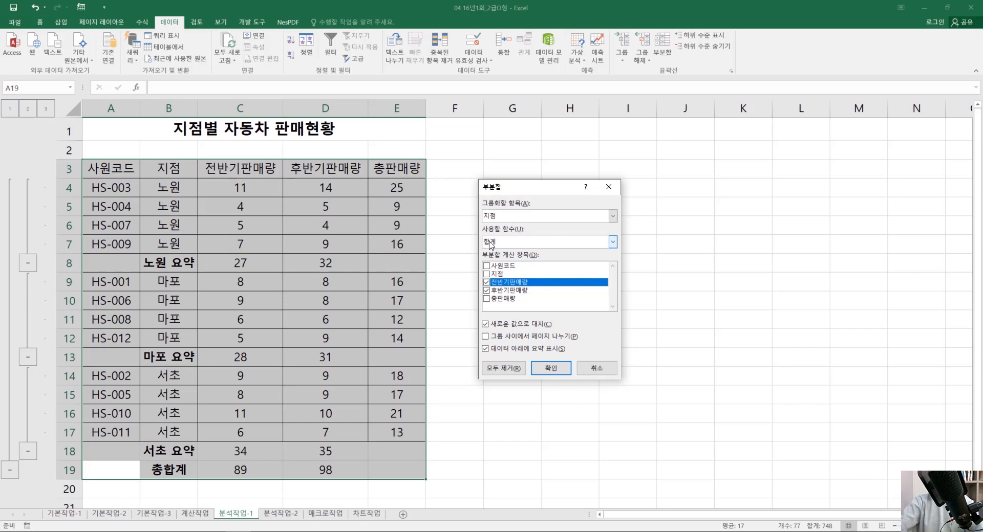
left_click(518, 245)
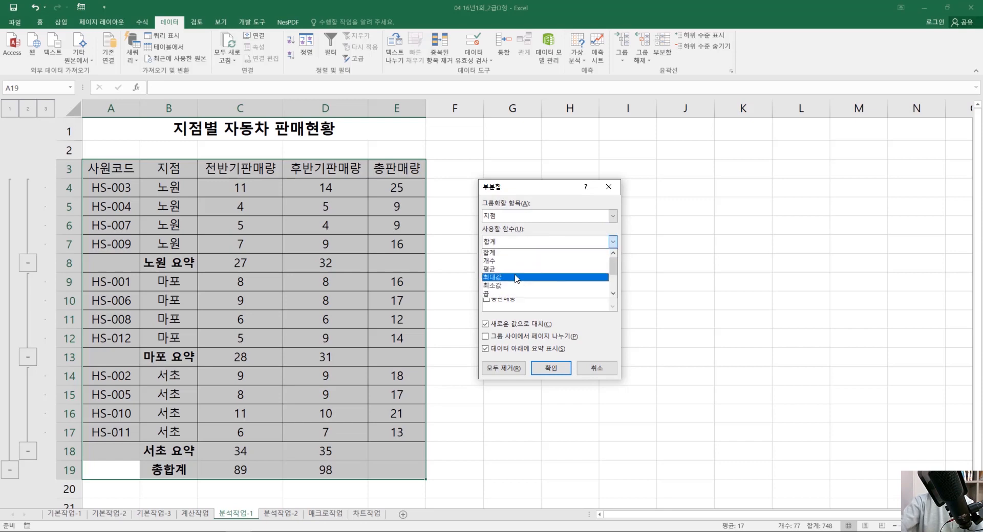
left_click(516, 279)
Step: Include only 총판매량 in the maximum subtotal, turn off replacing the existing subtotals (새로운 값으로 대치), and apply it
left_click(486, 282)
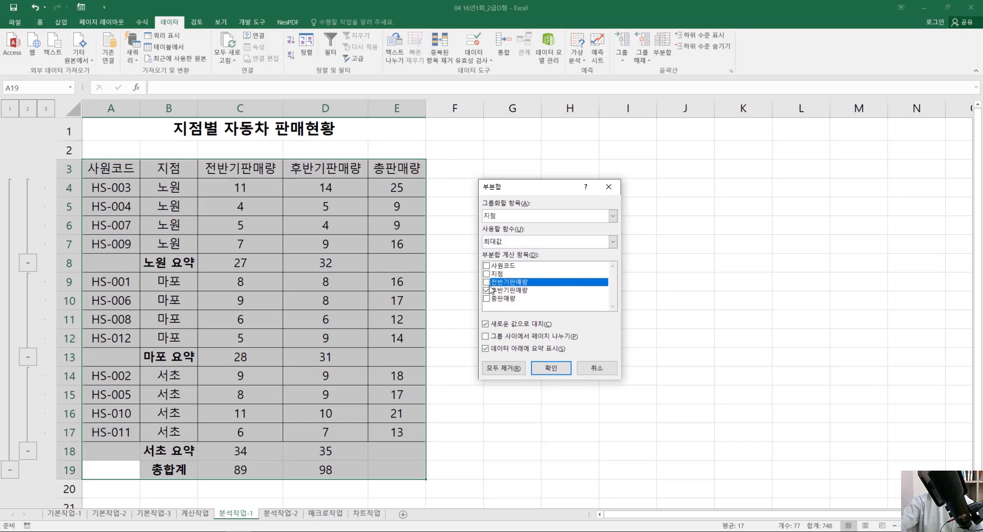
left_click(486, 290)
left_click(487, 299)
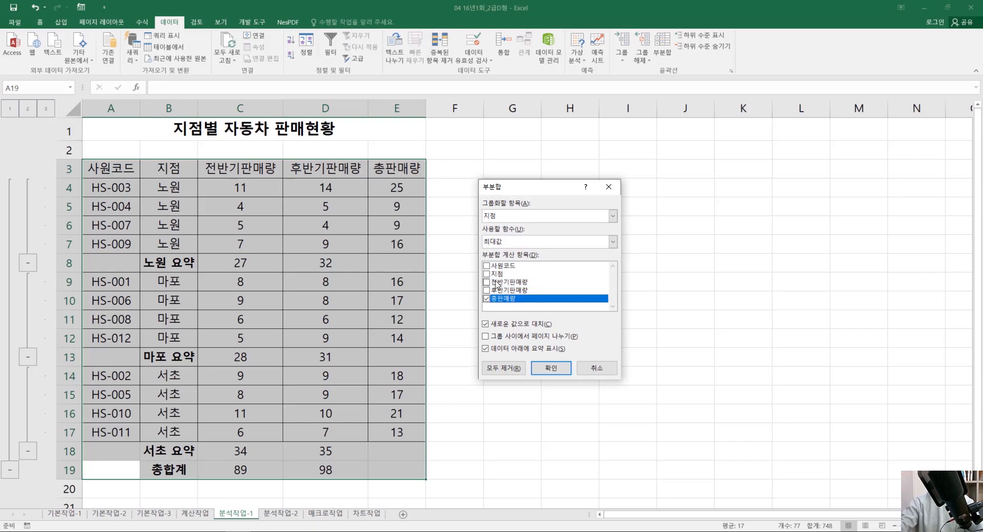
left_click(500, 324)
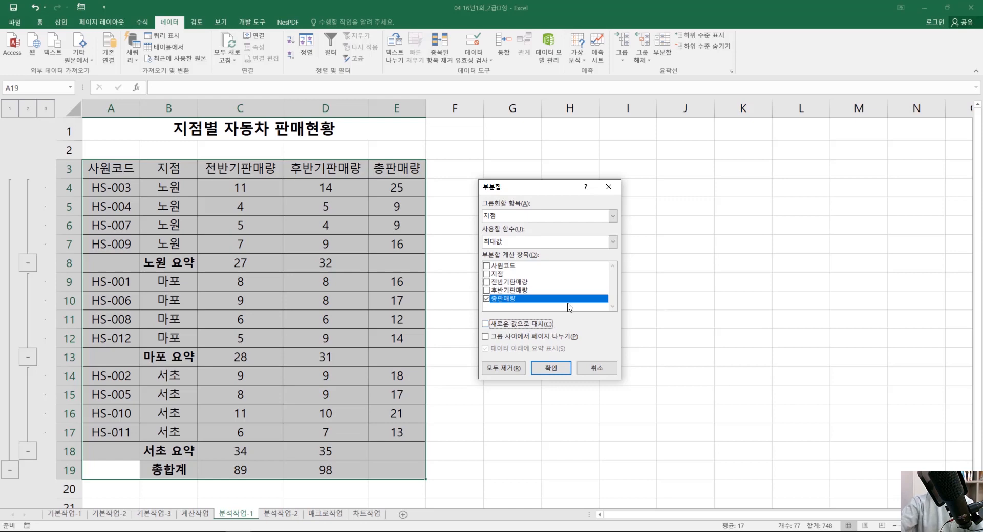
left_click(532, 326)
left_click(525, 328)
left_click(559, 368)
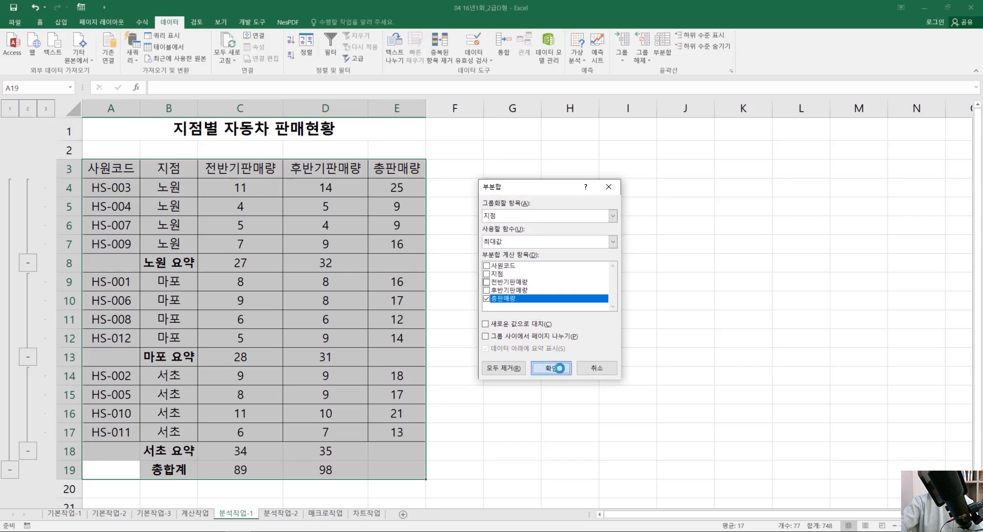
Step: Examine the nested 최대값 and 요약 rows across the car sales table A3:E23 on the 분석작업-1 worksheet
scroll(413, 368, "down", 5)
left_click(473, 410)
left_click(149, 395)
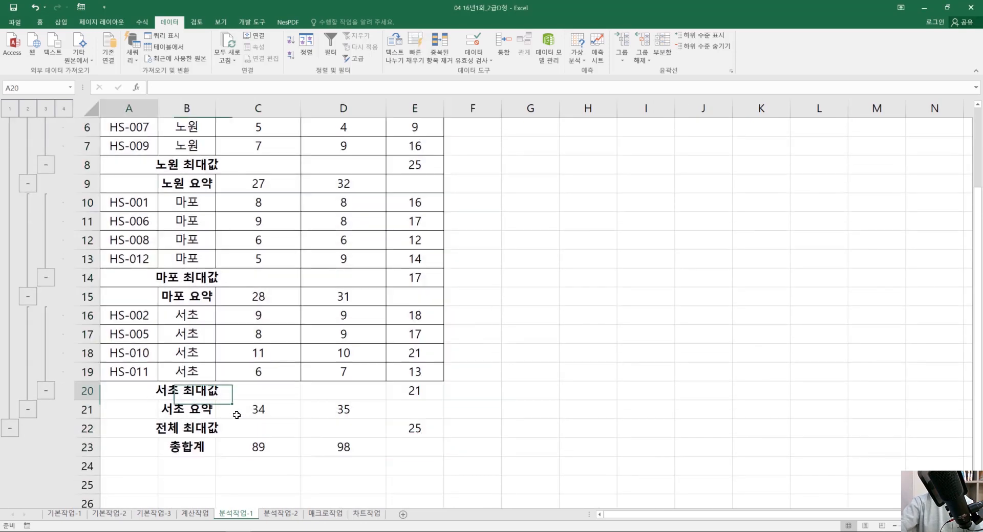
left_click_drag(237, 415, 437, 457)
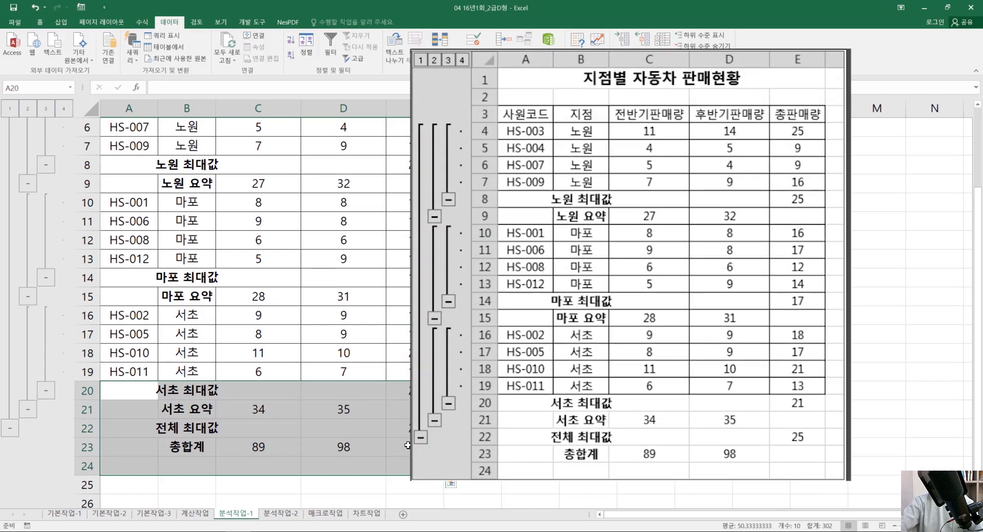
scroll(407, 445, "down", 2)
left_click_drag(335, 468, 128, 156)
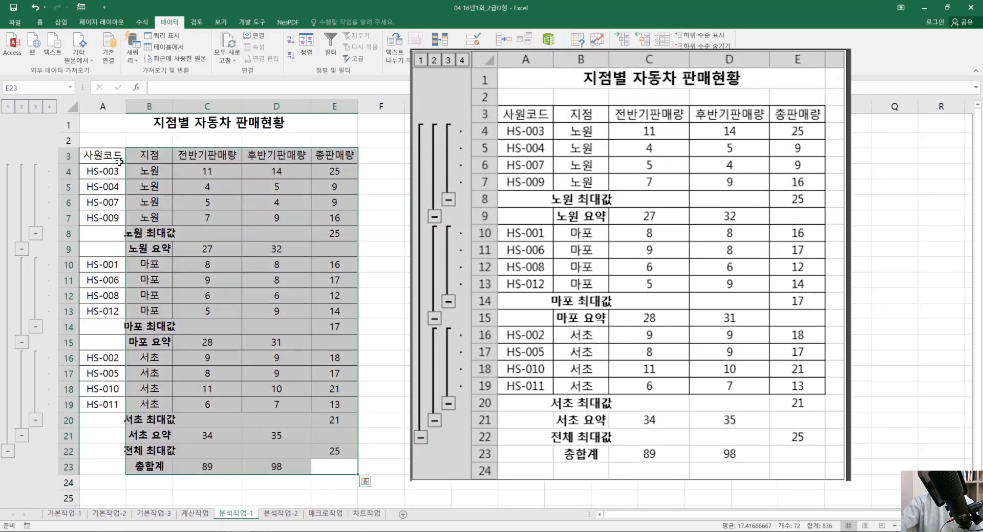
left_click(474, 451)
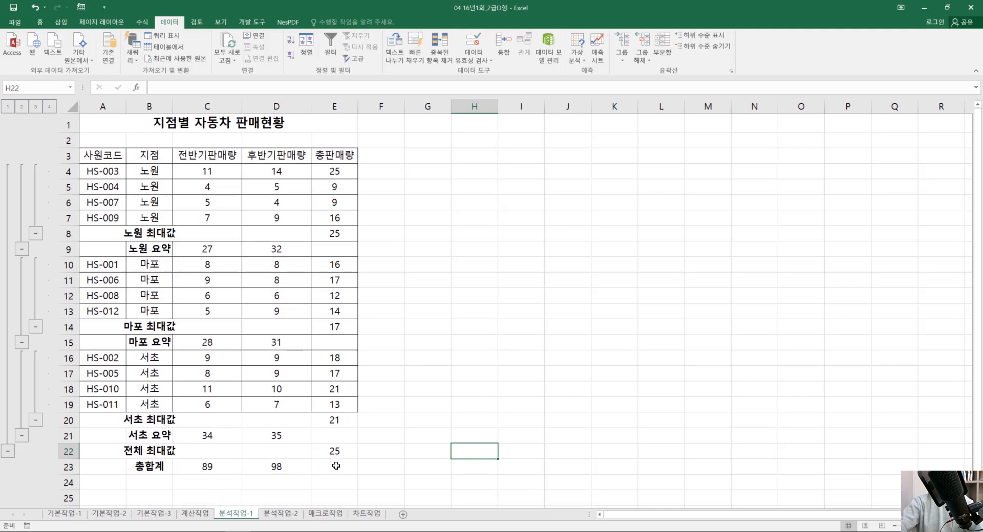
left_click_drag(336, 466, 117, 158)
left_click(533, 237)
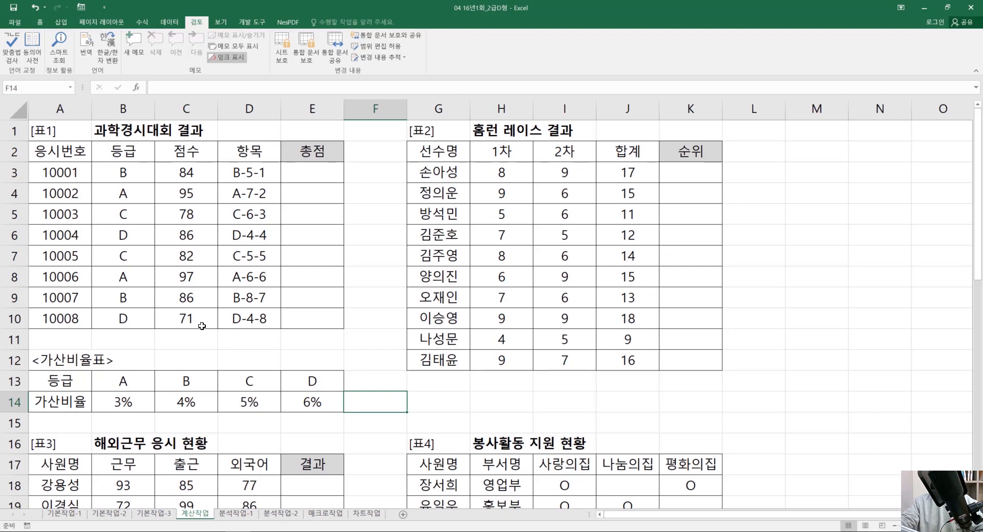
Step: Fill the grade cells B13:E13 of the 가산비율표 on the 계산작업 worksheet with yellow
left_click_drag(70, 379, 261, 403)
left_click_drag(307, 403, 227, 399)
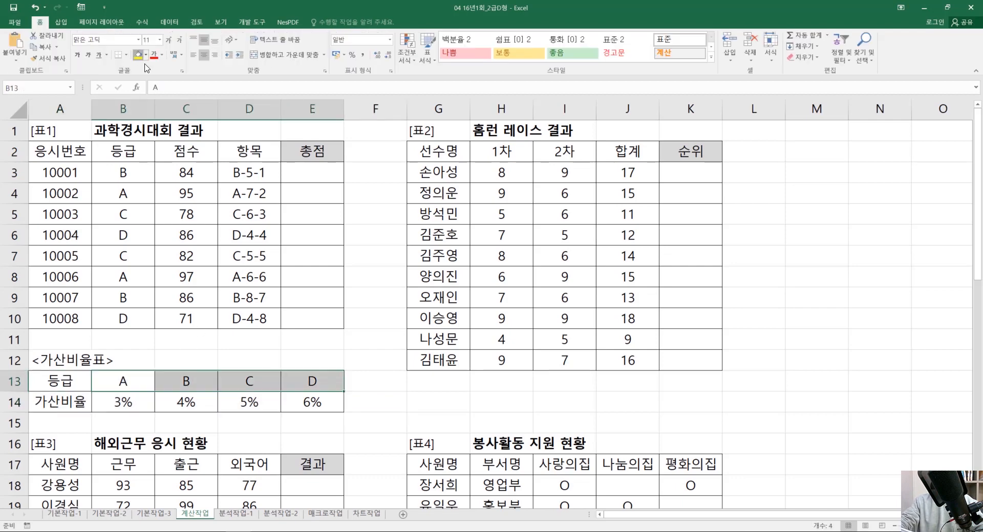
left_click(138, 55)
left_click(393, 304)
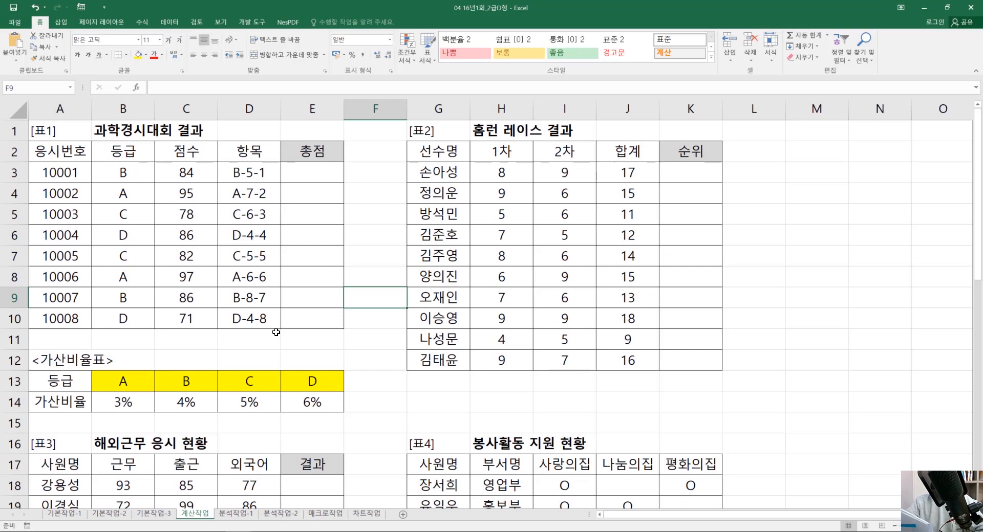
Step: Examine the 가산비율 values in B14:E14 beneath the highlighted grades
left_click_drag(158, 404, 314, 403)
left_click(166, 409)
left_click(250, 405)
left_click(305, 404)
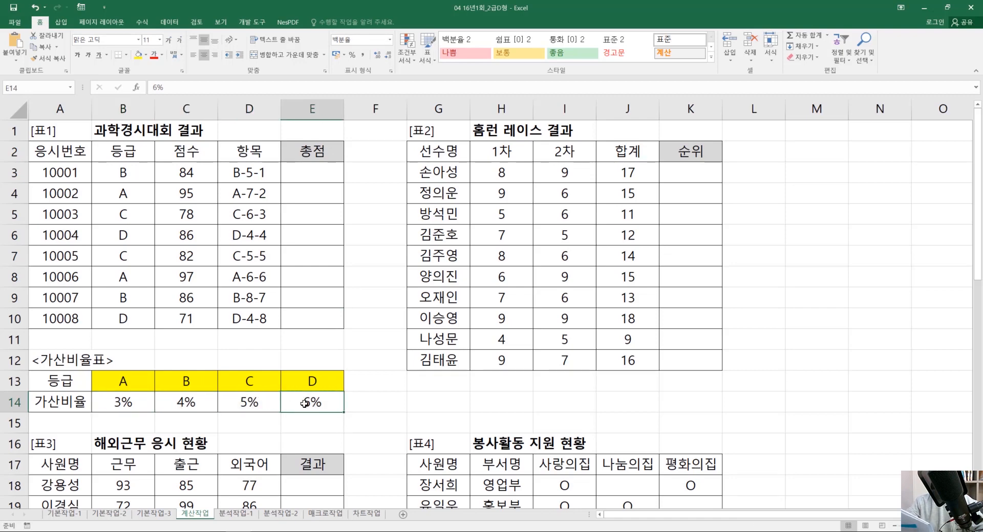
left_click_drag(111, 402, 299, 409)
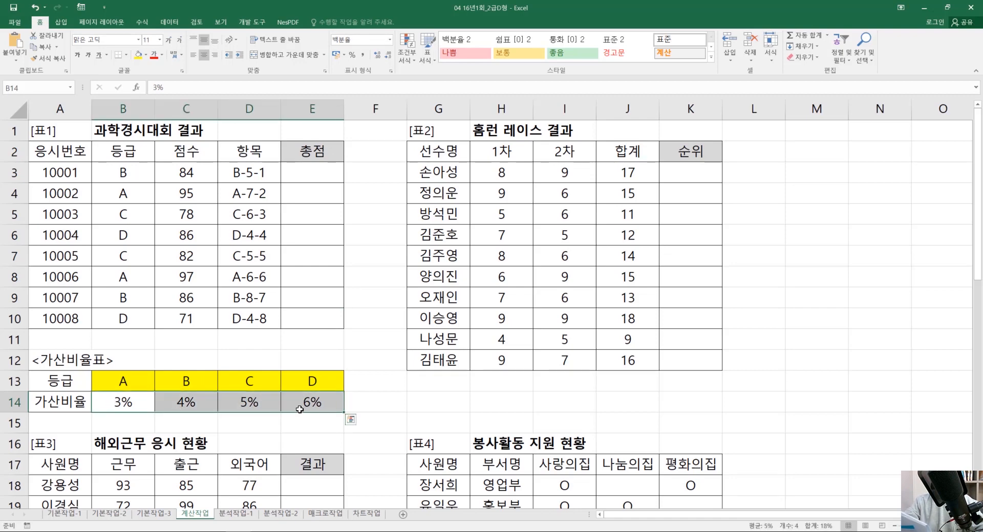
Step: Compare each 가산비율 value in B14:E14 with its 등급 in row 13 of the 가산비율표
left_click(134, 405)
left_click(208, 407)
left_click(260, 408)
left_click(309, 408)
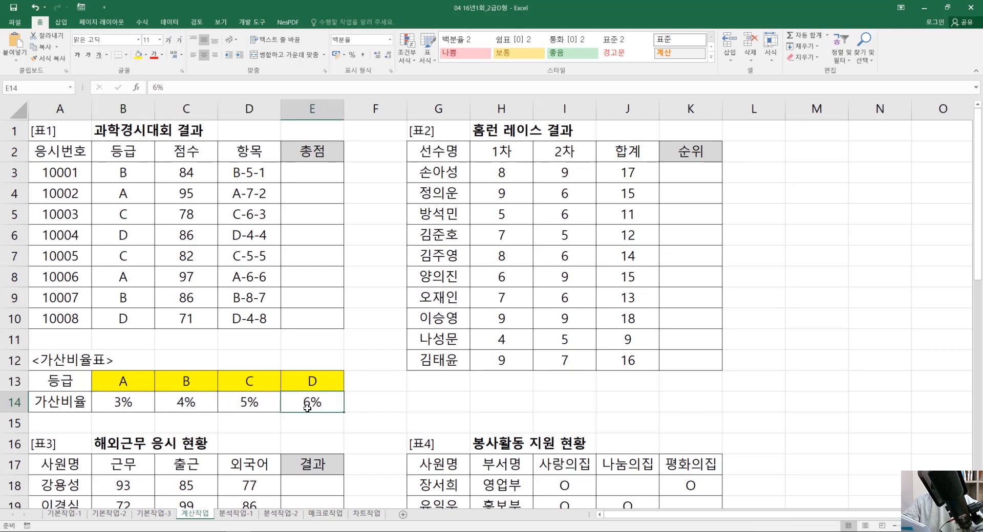
left_click_drag(87, 385, 315, 383)
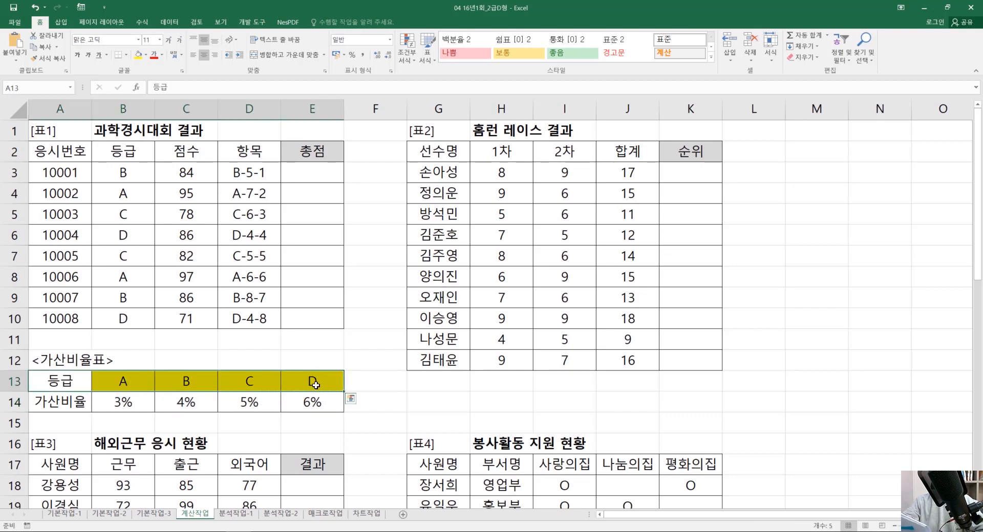
Step: Set the font color of the 등급 cells B3:B10 in 표1 to red
left_click_drag(104, 177, 136, 310)
left_click(294, 320)
left_click(153, 54)
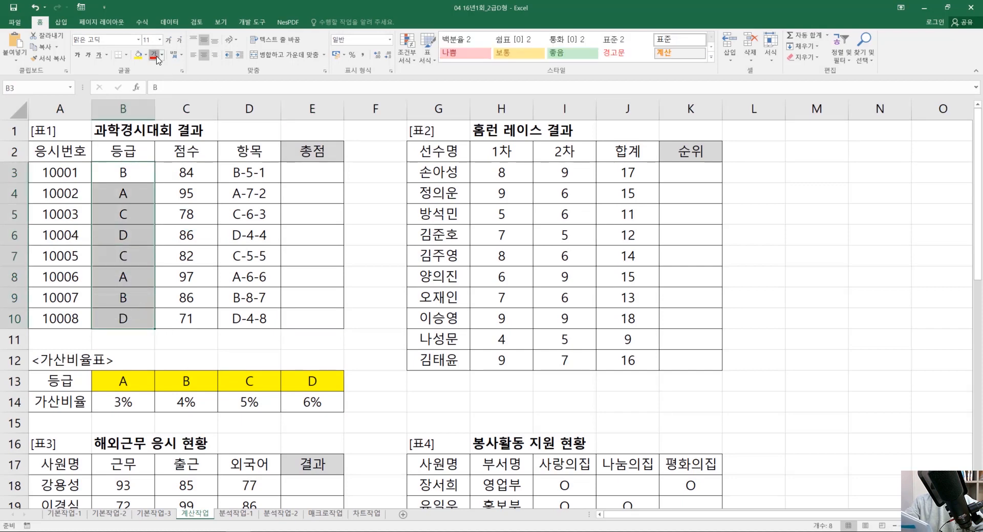
mouse_move(142, 164)
left_mouse_down()
mouse_move(141, 239)
mouse_move(139, 173)
left_mouse_up()
left_click(138, 174)
Step: Start an HLOOKUP function in 총점 cell E3 with B3 as its Lookup_value
left_click_drag(114, 388, 318, 406)
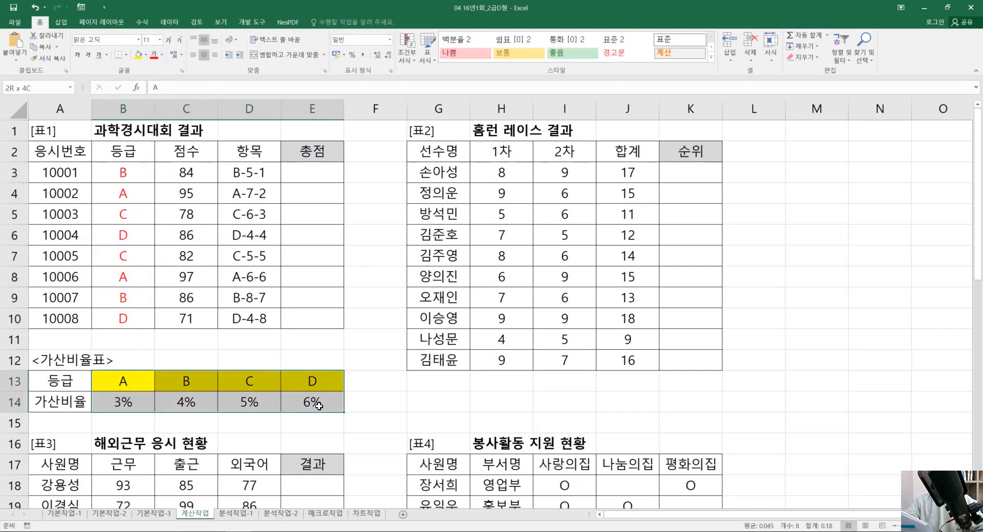
left_click_drag(138, 405, 314, 407)
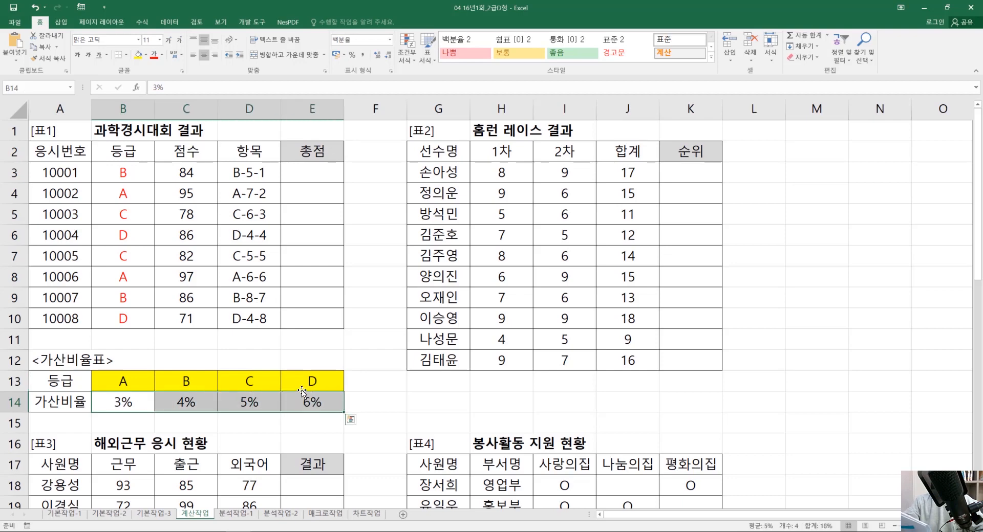
left_click(320, 177)
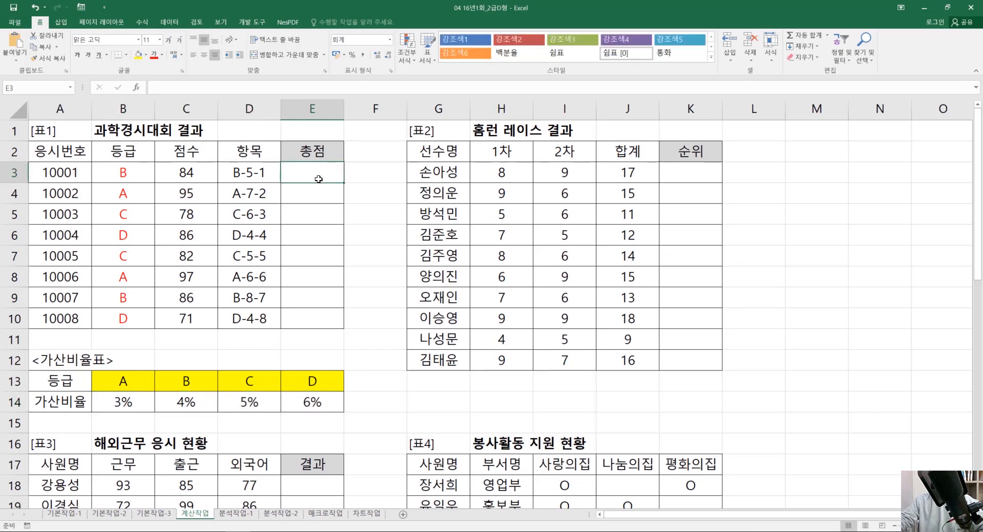
type("=")
key("Caps_Lock")
key("F2")
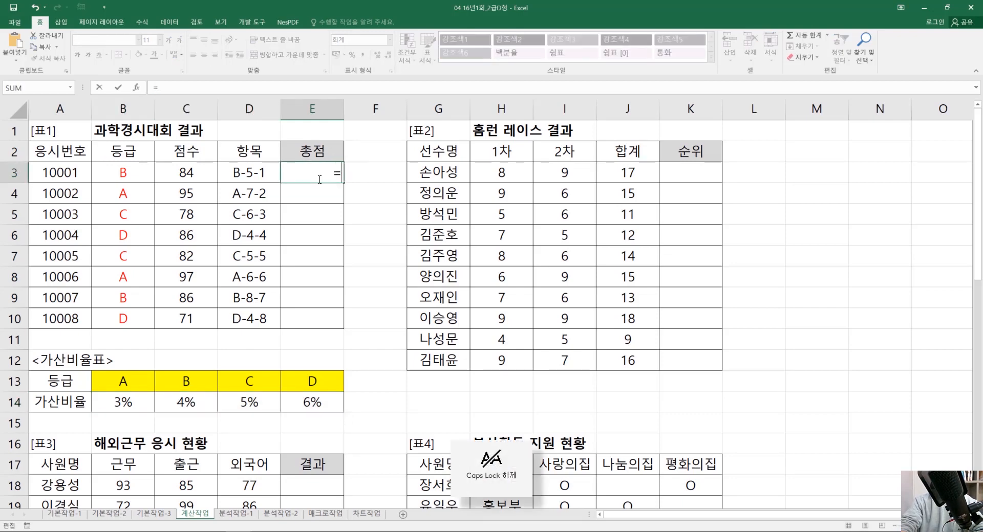
type("h")
double_click(378, 238)
key("ctrl+a")
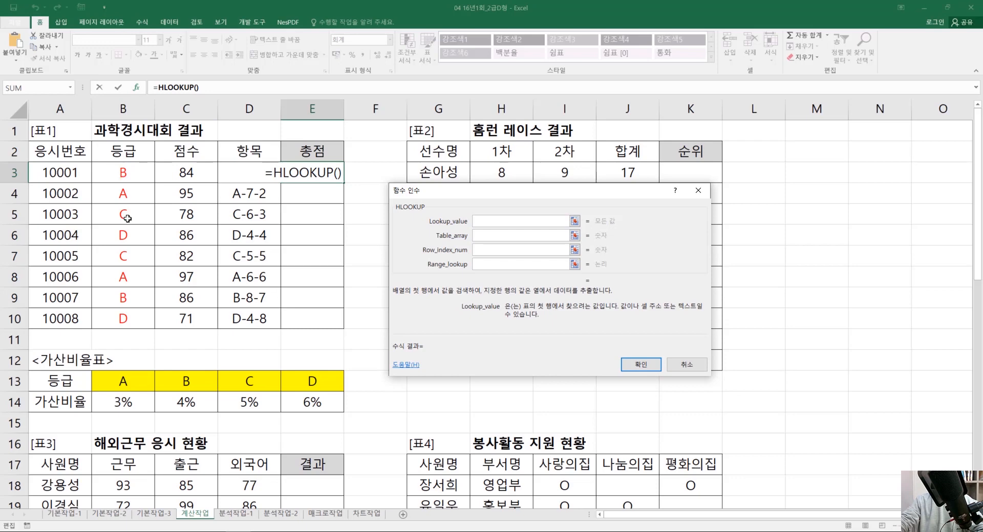
left_click(125, 175)
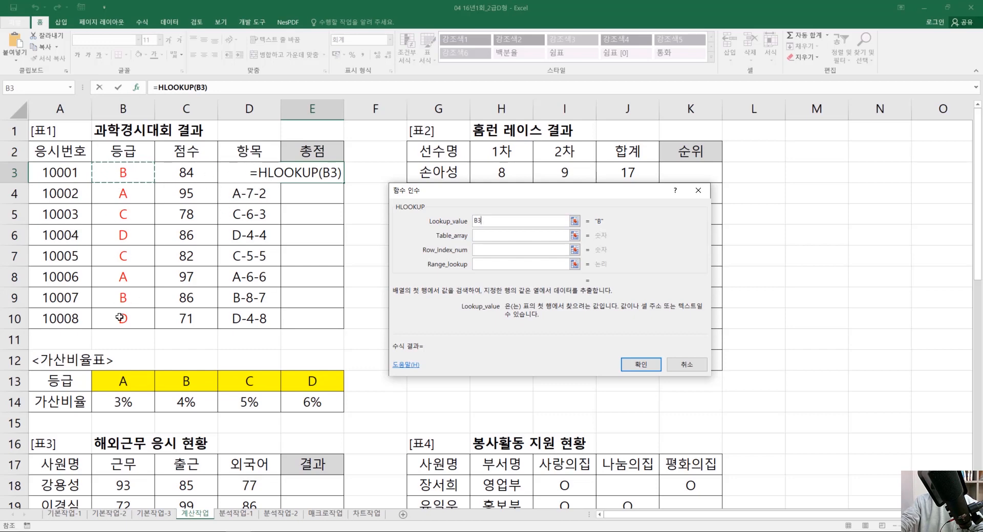
key("Tab")
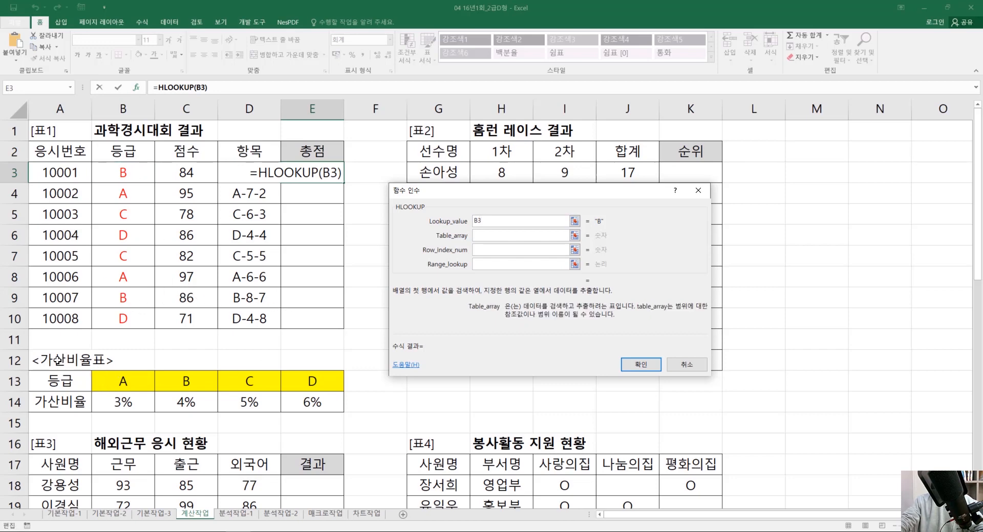
Step: Set the HLOOKUP Table_array to the 가산비율표 range B13:E14 as the absolute reference $B$13:$E$14
left_click_drag(72, 384, 313, 404)
left_click(123, 389)
left_click_drag(149, 383, 313, 402)
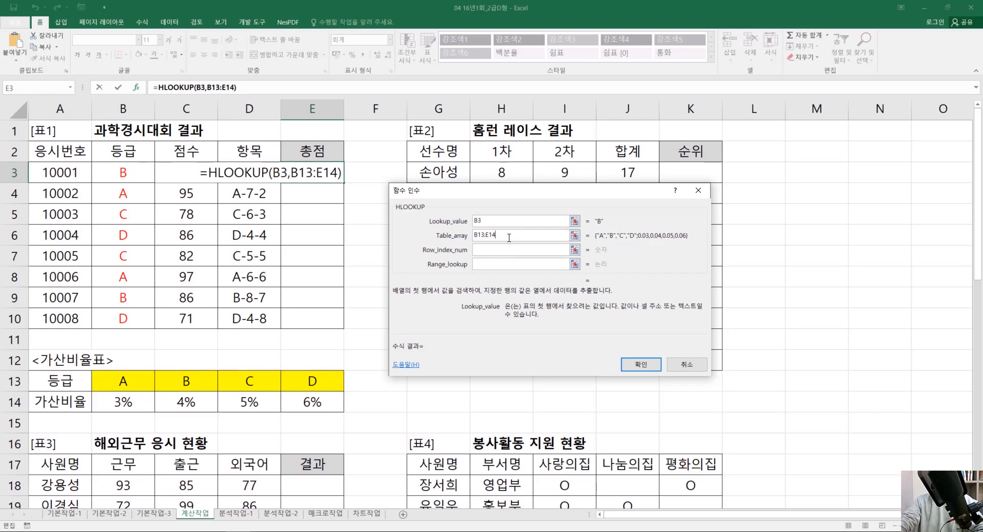
left_click(454, 240)
key("F4")
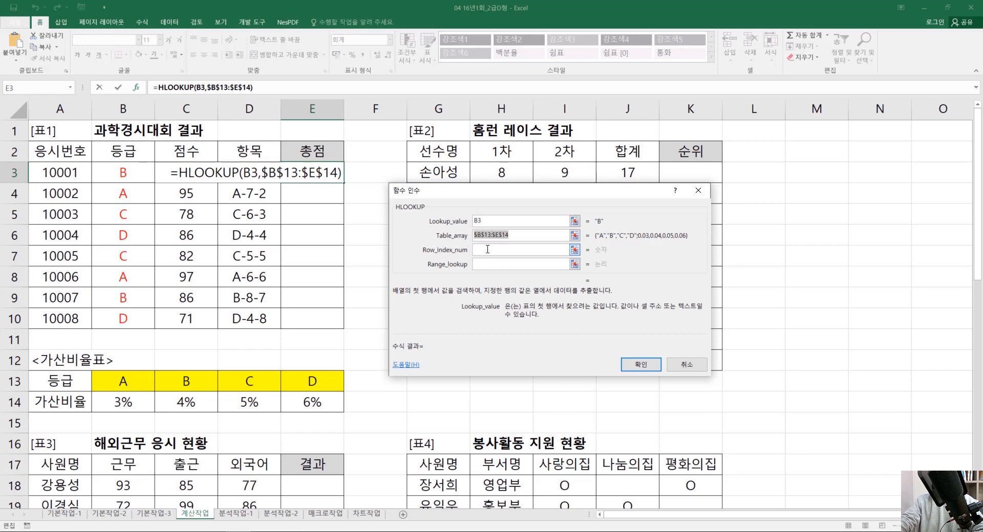
Step: Set Range_lookup to 0 and Row_index_num to 2, accept the HLOOKUP, and copy the formula down through E10
left_click(509, 223)
left_click(520, 264)
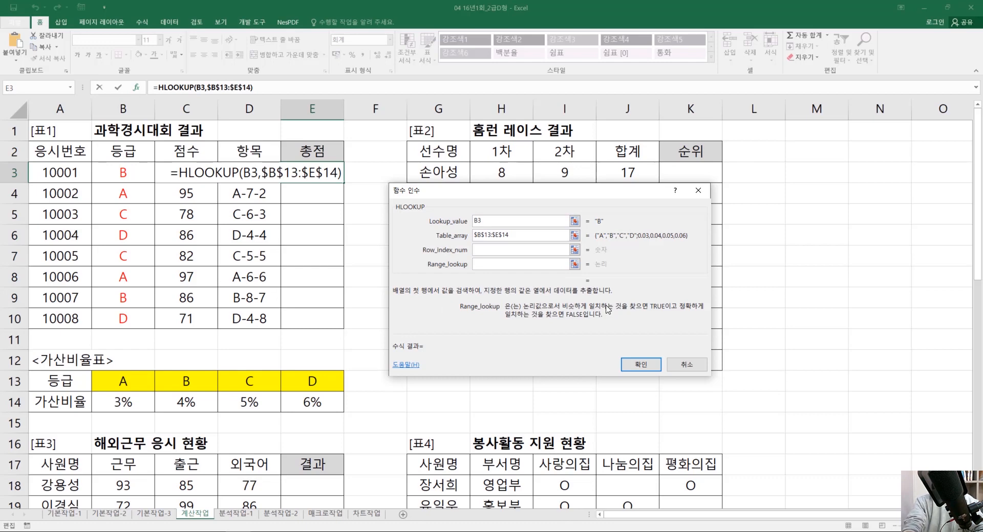
type("0")
left_click(509, 255)
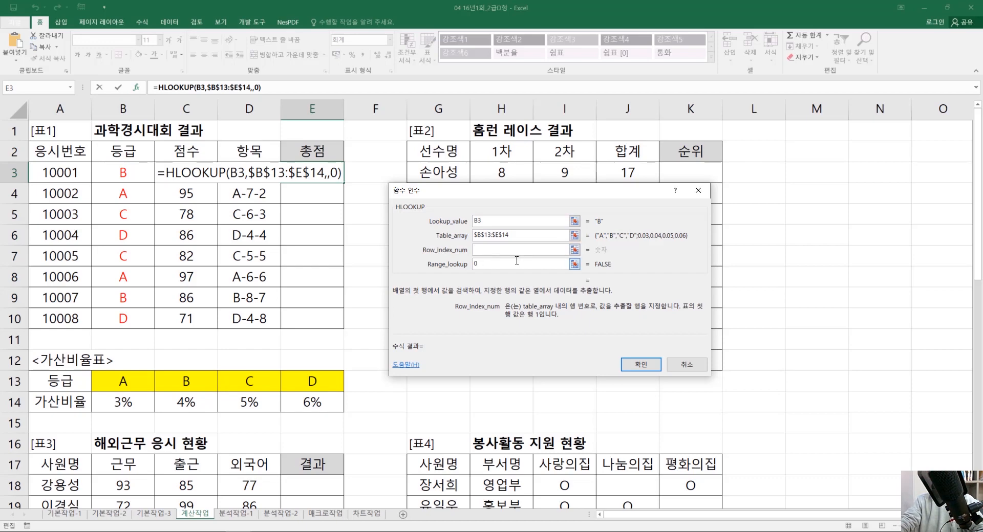
type("2")
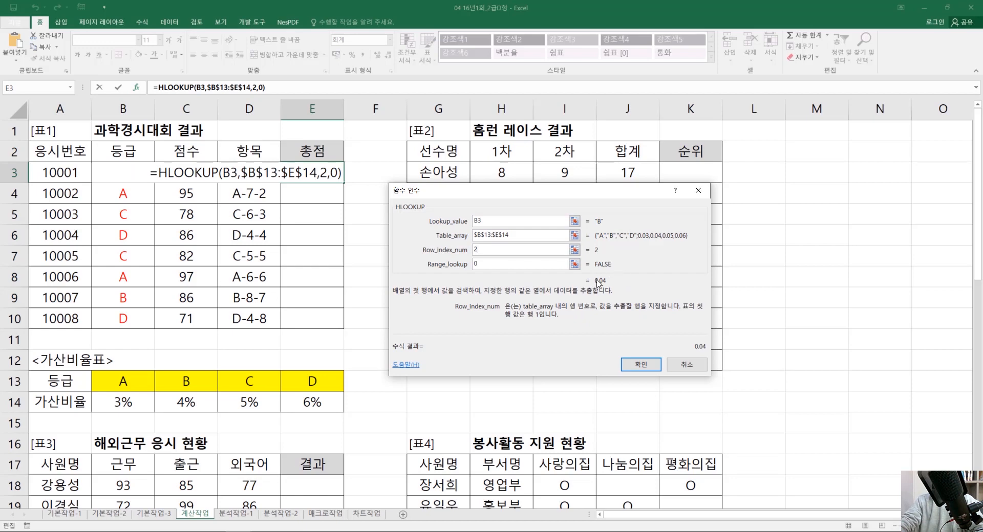
left_click(641, 365)
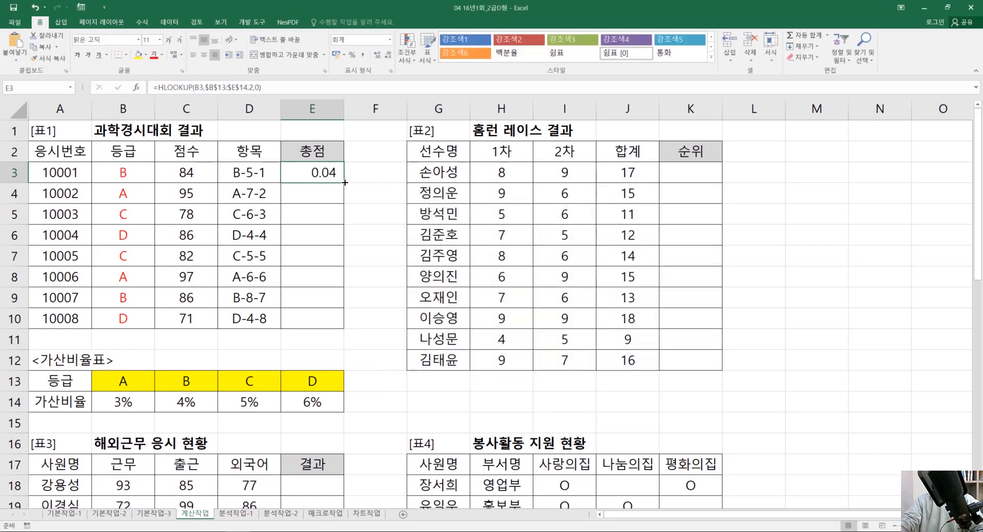
left_click_drag(345, 182, 332, 326)
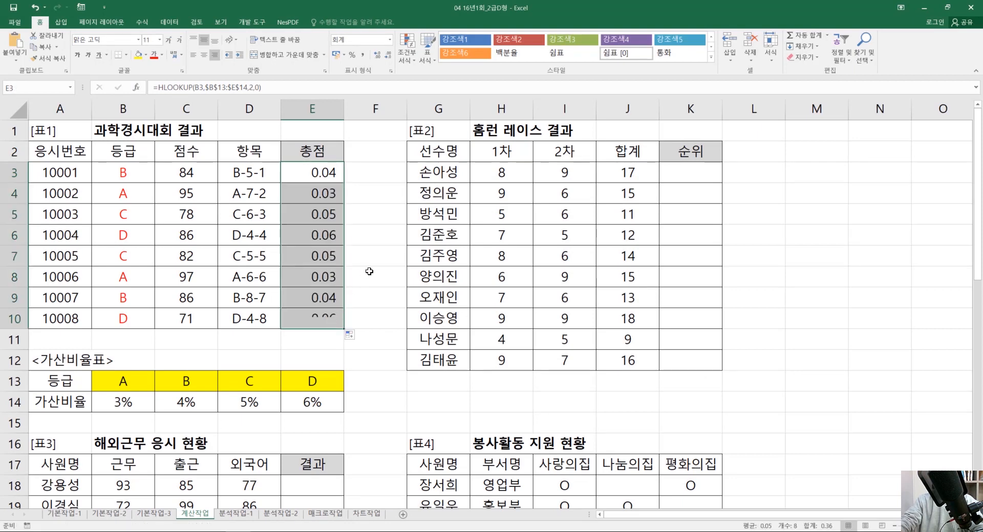
left_click(316, 281)
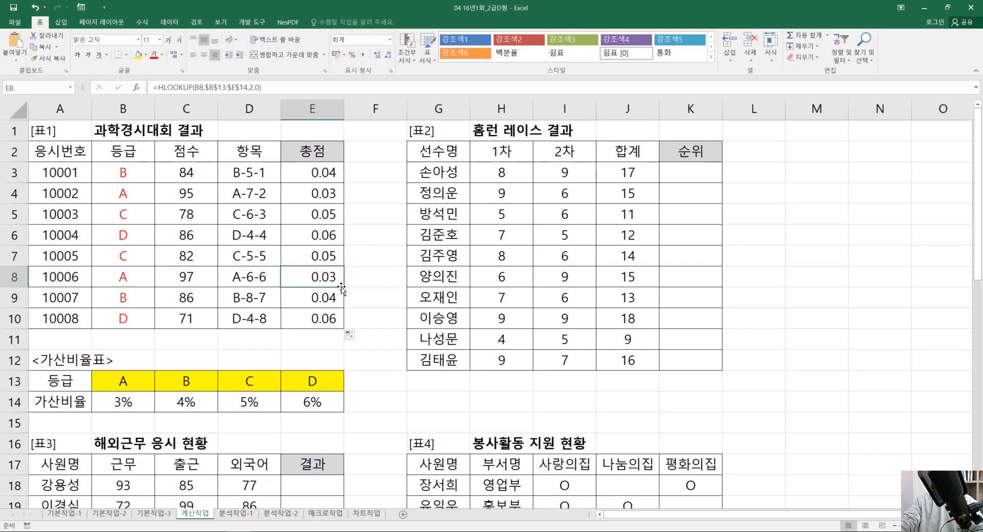
Step: Edit the formula in E3 to =(1+HLOOKUP(B3,$B$13:$E$14,2,0))
double_click(309, 169)
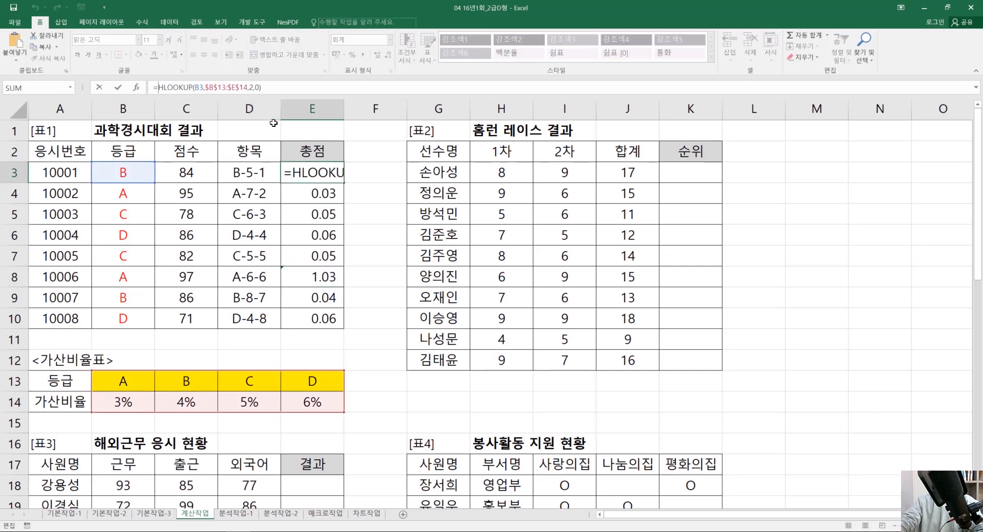
type("(!")
key("BackSpace")
type("1+")
key("Right")
key("Right")
key("Right")
key("Right")
key("Right")
key("Right")
key("Right")
key("Right")
key("Right")
key("Right")
key("Right")
key("Right")
key("Right")
key("Right")
key("Right")
key("Right")
key("Right")
key("Right")
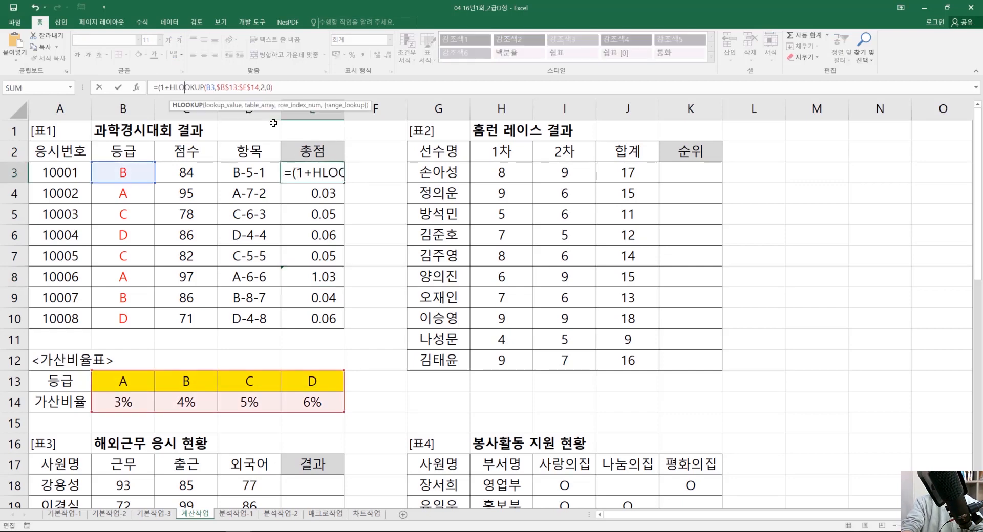
key("Right")
key("Right")
key("Right")
key("Right")
key("Right")
key("Right")
key("Right")
key("Right")
key("Right")
type(")")
key("Return")
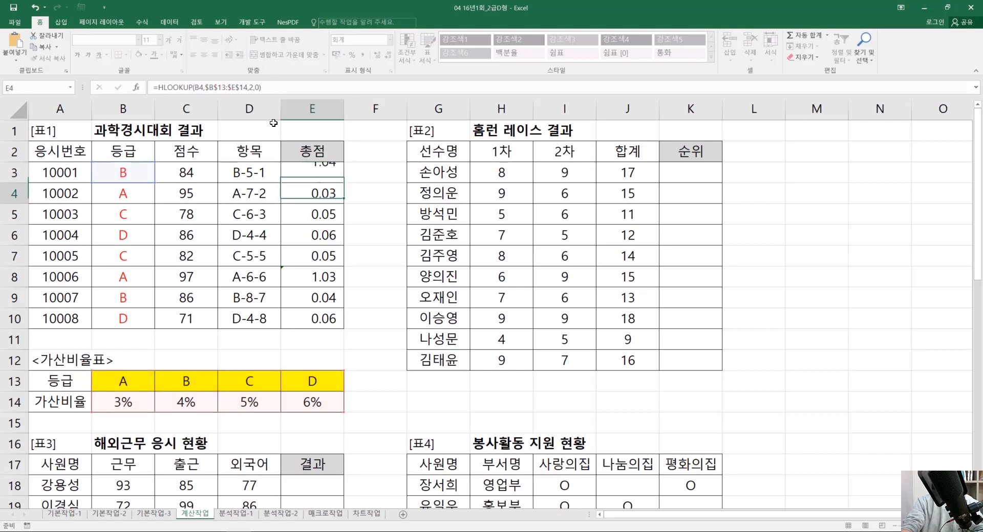
Step: Copy the 1+HLOOKUP formula from E3 down through E10 and check the 총점 cells
left_click(312, 172)
left_click_drag(343, 182, 344, 323)
left_click(308, 174)
left_click(325, 197)
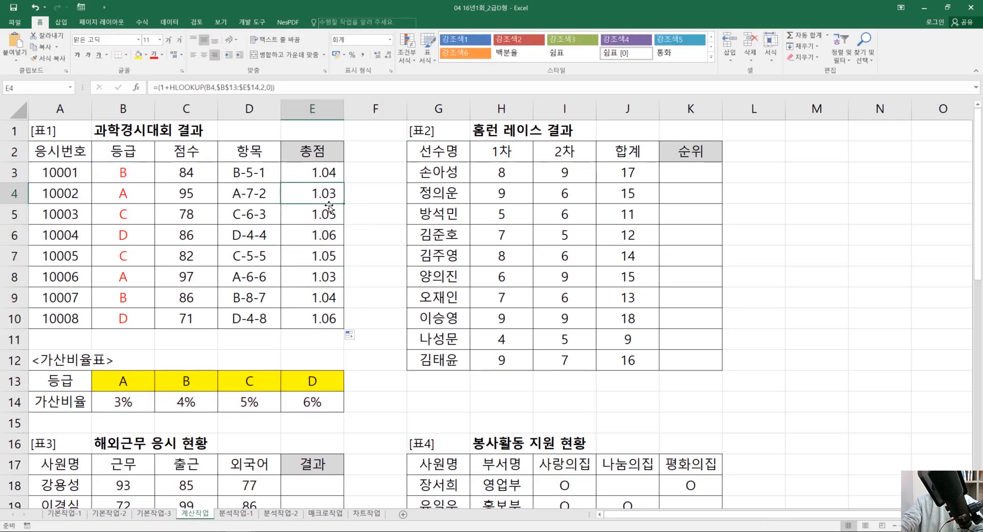
left_click(335, 215)
left_click(328, 175)
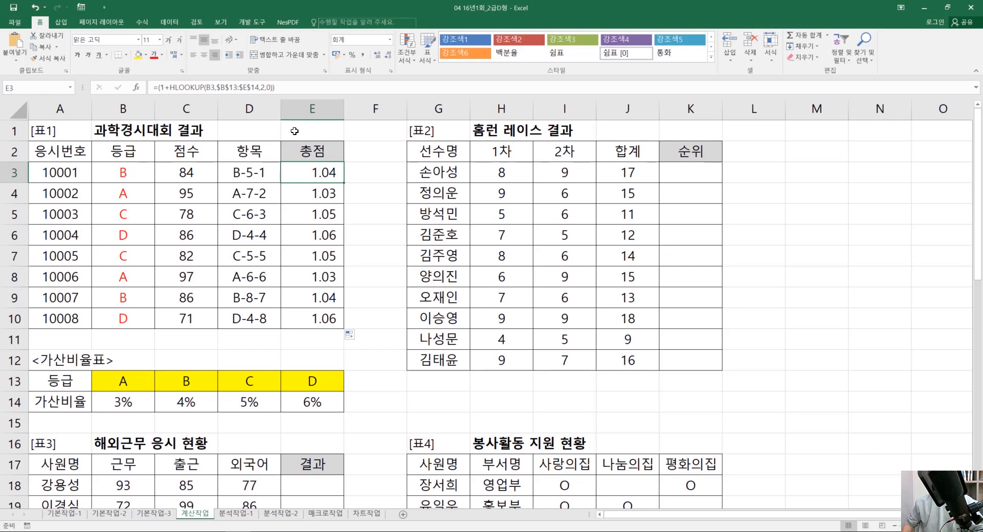
Step: Multiply by the 점수 in E3, making the formula =C3*(1+HLOOKUP(B3,$B$13:$E$14,2,0))
left_click_drag(182, 173, 192, 323)
left_click(320, 173)
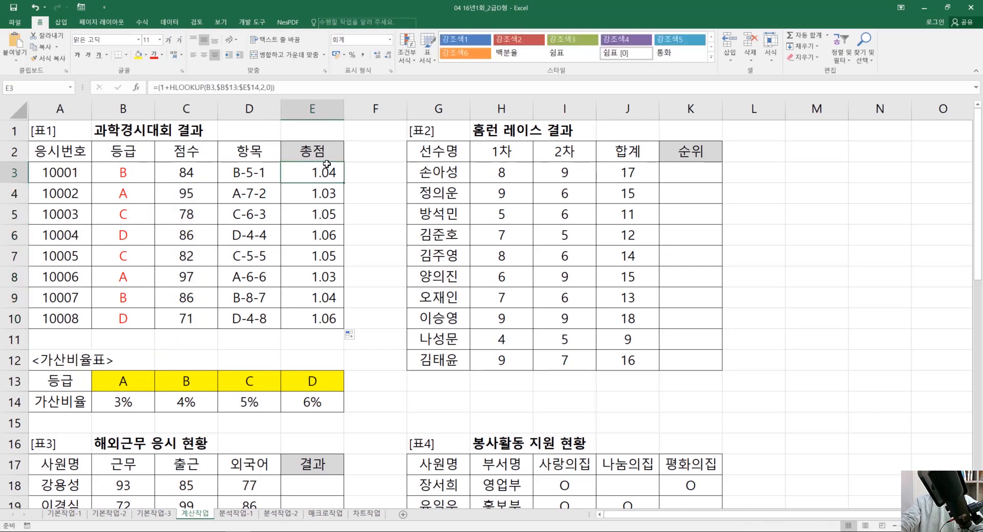
left_click(159, 89)
type("(")
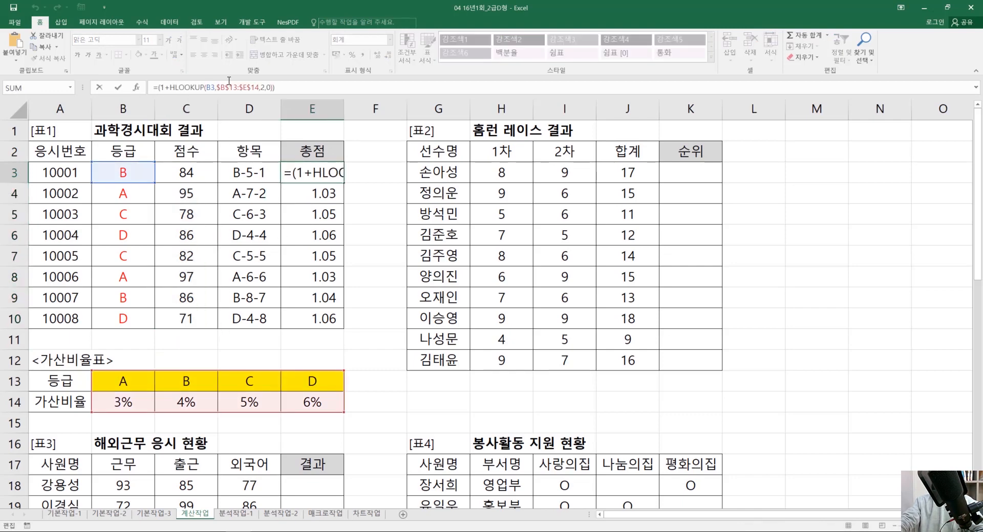
type("*")
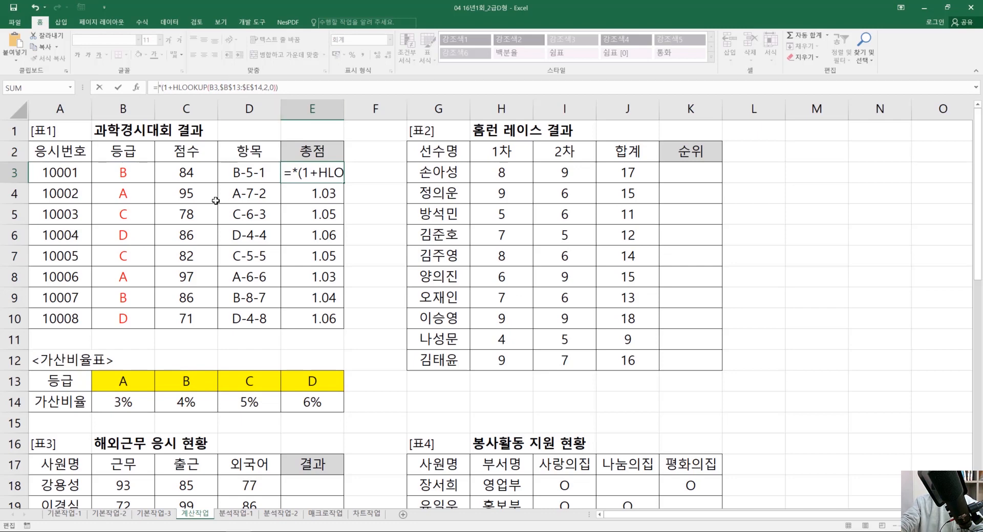
left_click(201, 173)
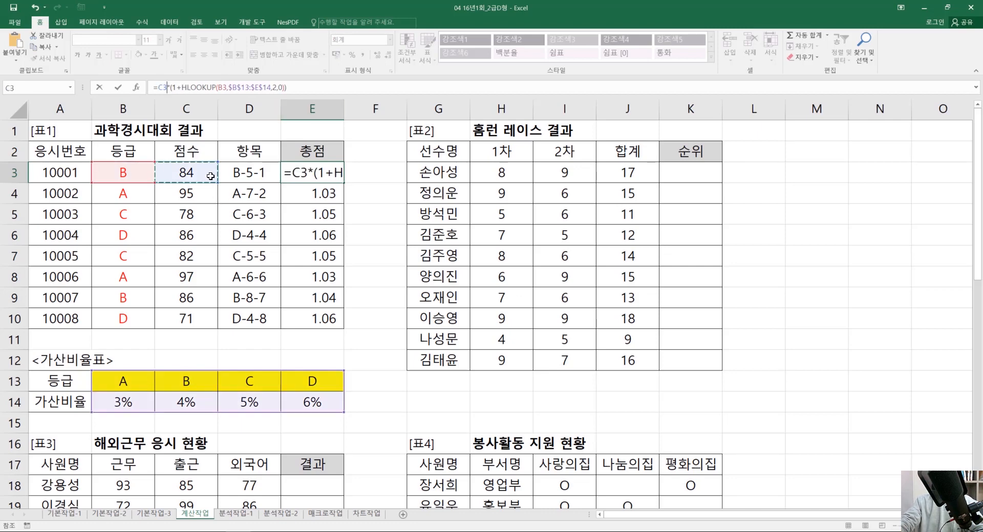
key("Return")
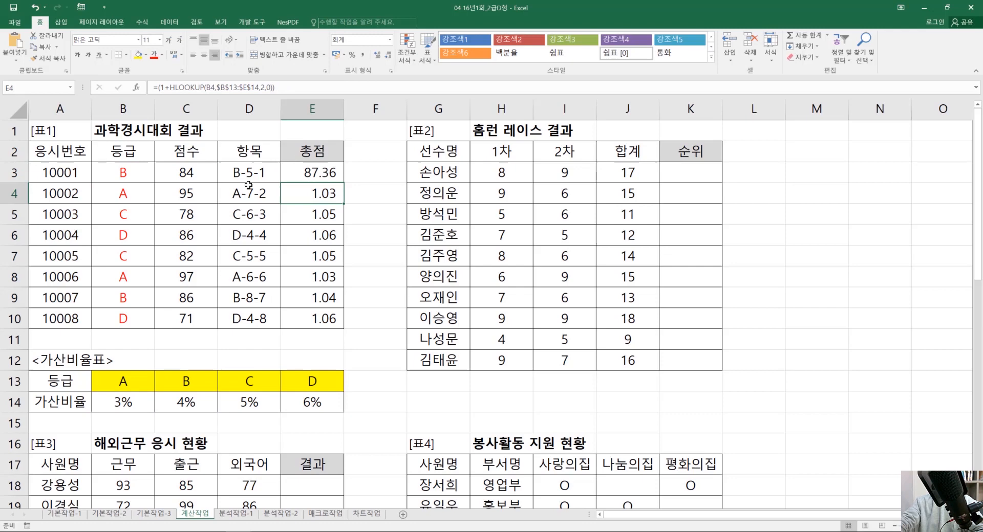
Step: Fill the 총점 formula with the C3 multiplication from E3 down through E10
left_click(333, 176)
left_click_drag(347, 184, 334, 337)
left_click(335, 176)
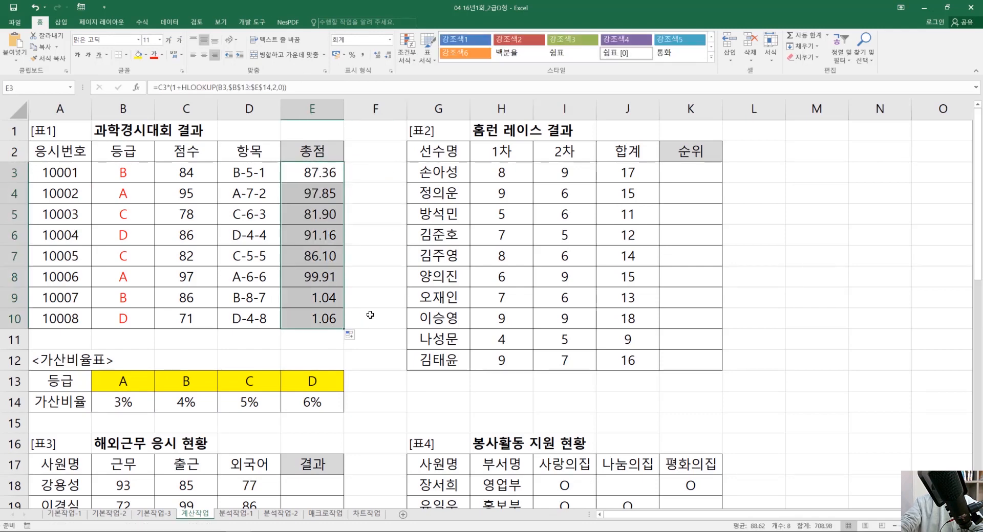
left_click(304, 171)
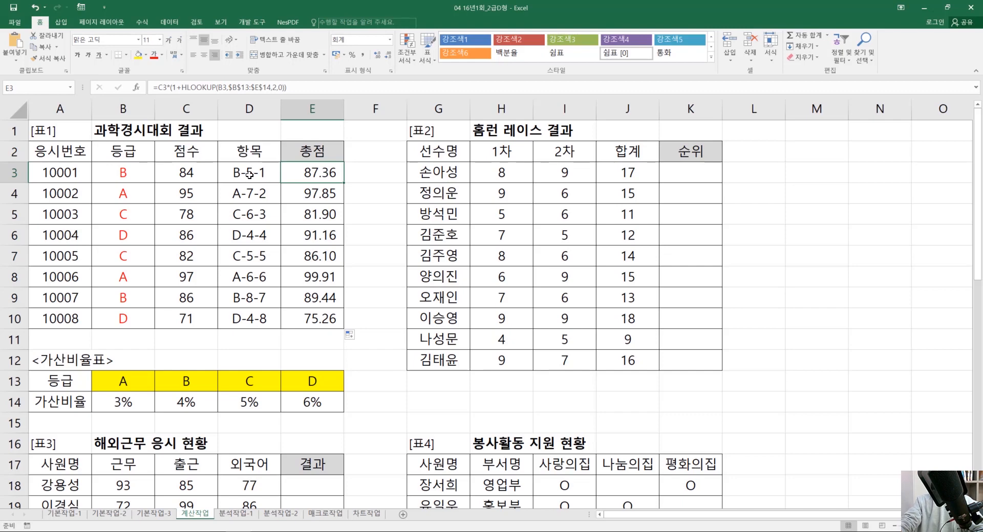
Step: Enter =MID(D3,3,1) in F3 through the function arguments to extract the third character of the 항목 code
key("Right")
type("=")
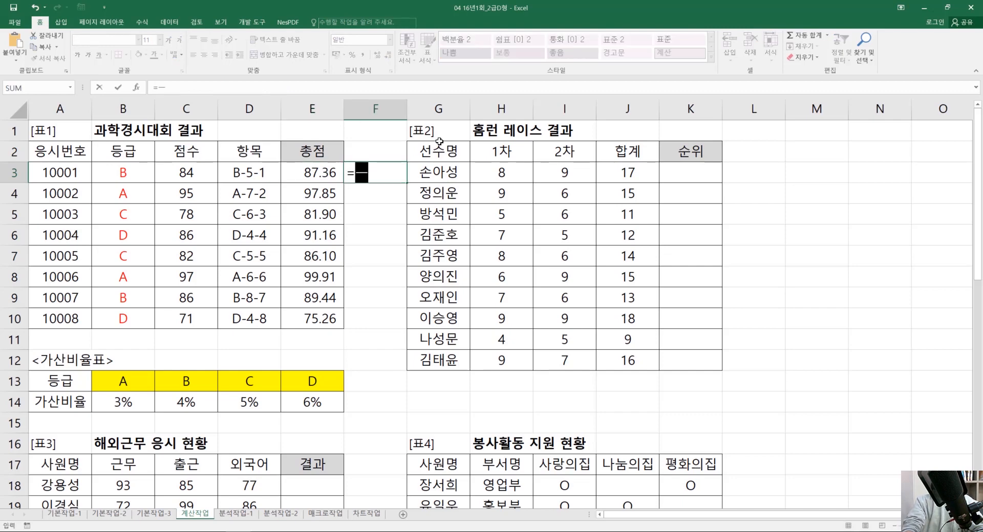
type("MID(")
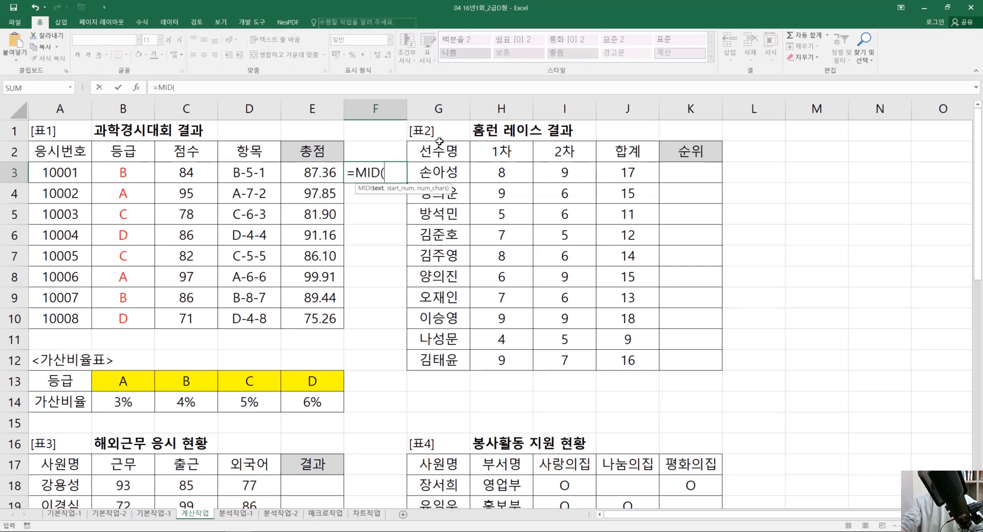
left_click(136, 90)
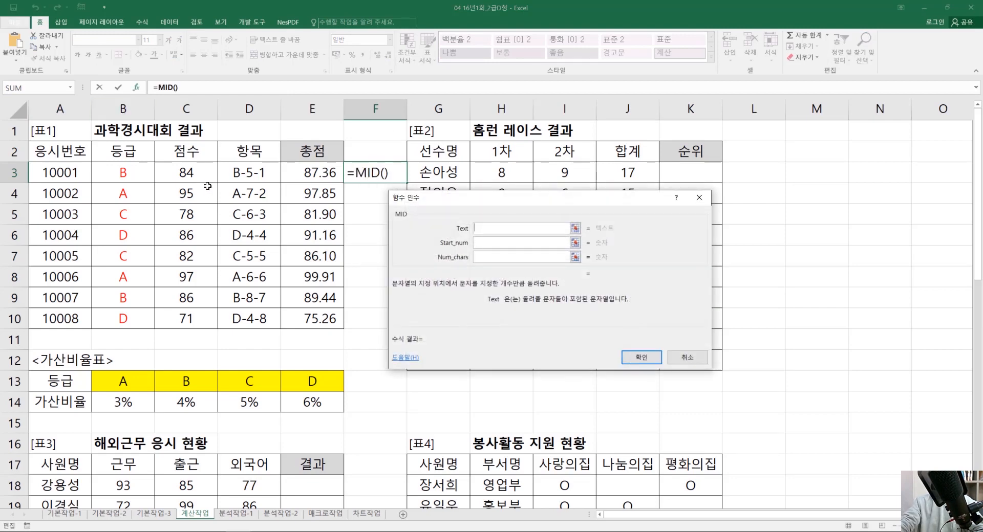
left_click(259, 171)
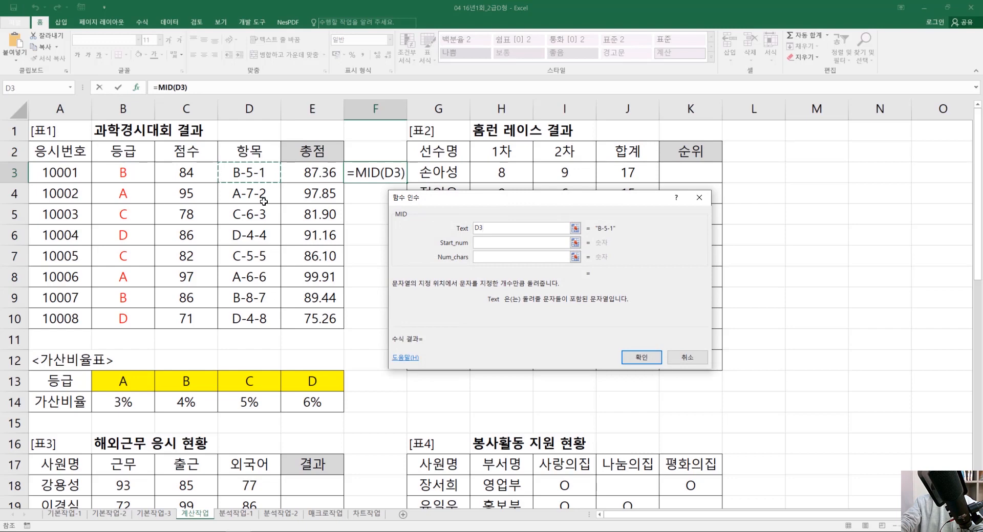
key("Tab")
type("3")
key("Tab")
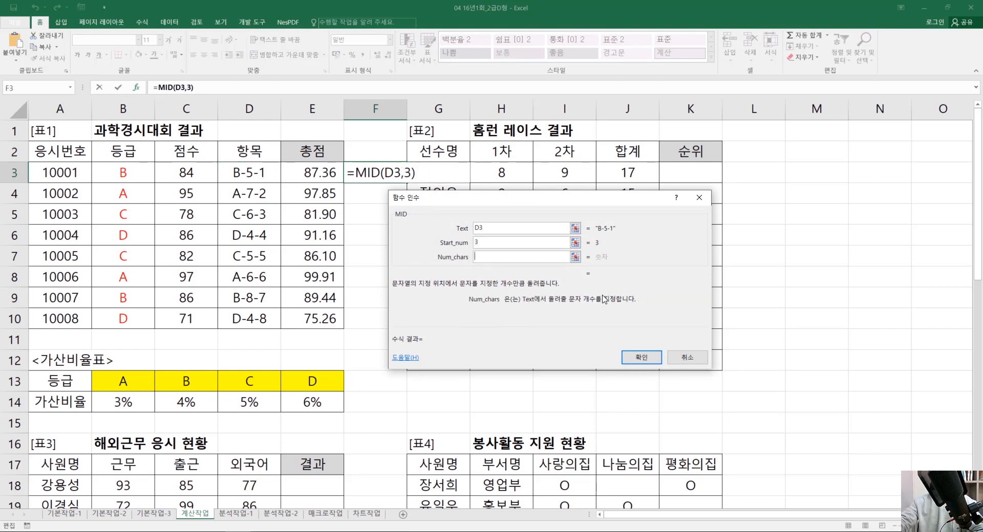
type("1")
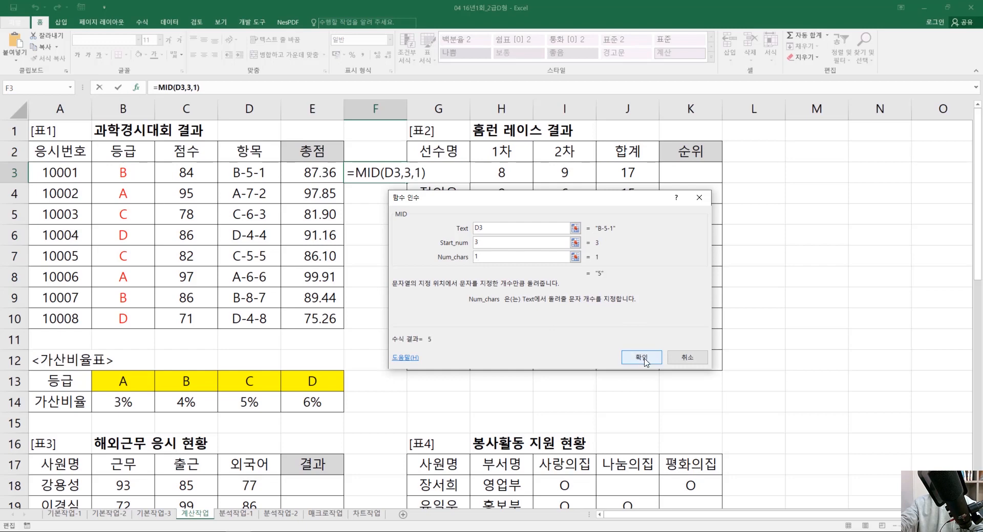
left_click(645, 362)
Step: Fill the MID formula from F3 down through F10 and compare the extracted values with the 총점 cells
left_click_drag(406, 183, 375, 327)
left_click(753, 339)
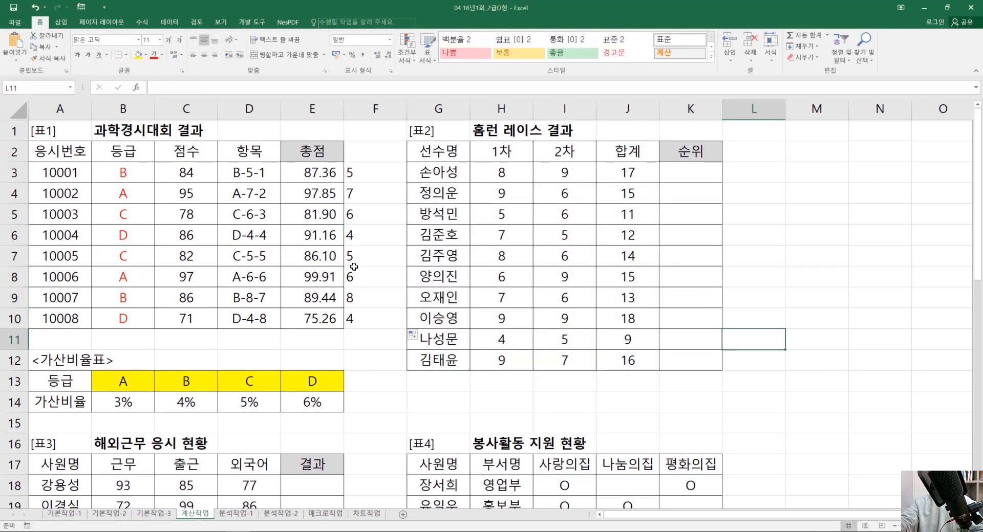
left_click(371, 188)
left_click(328, 172)
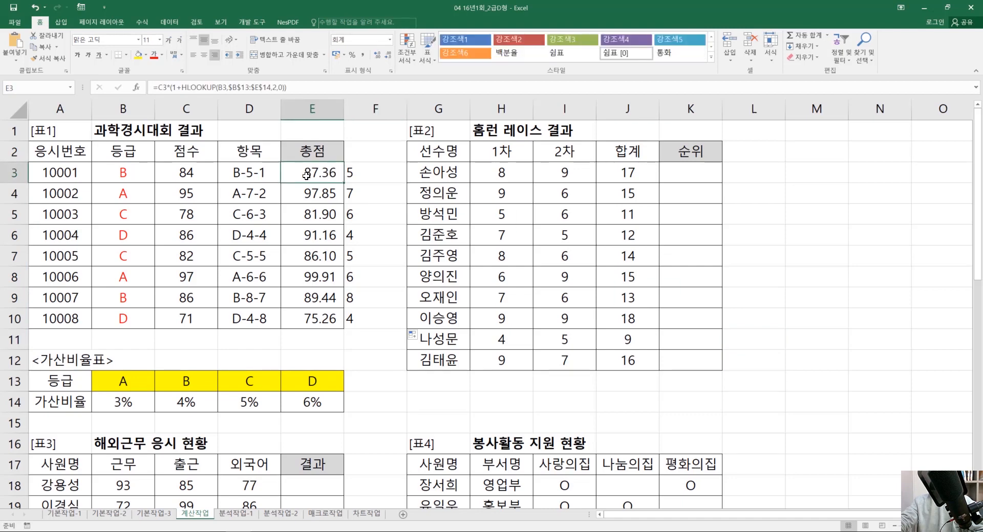
Step: Move the MID expression out of F3 and add it to E3, making =C3*(1+HLOOKUP(B3,$B$13:$E$14,2,0))+MID(D3,3,1)
left_click(365, 165)
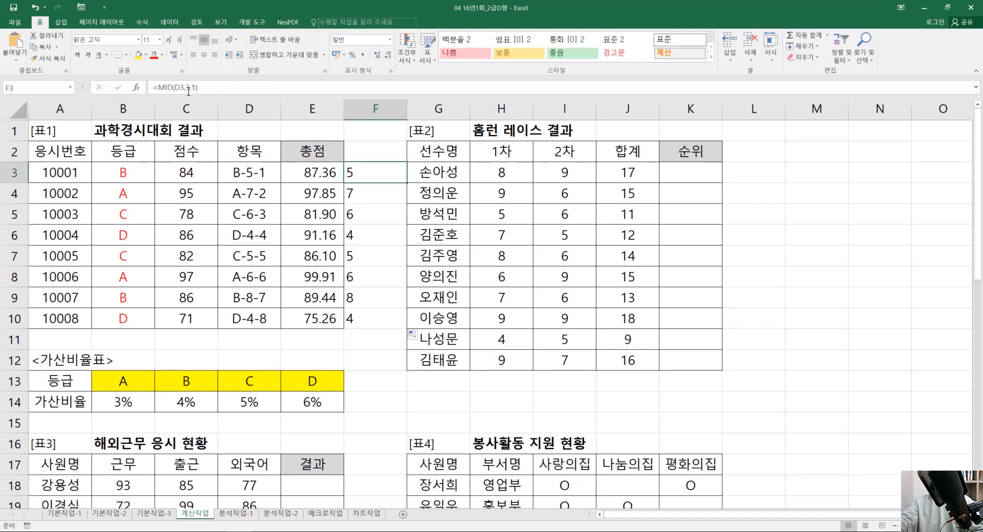
left_click(160, 88)
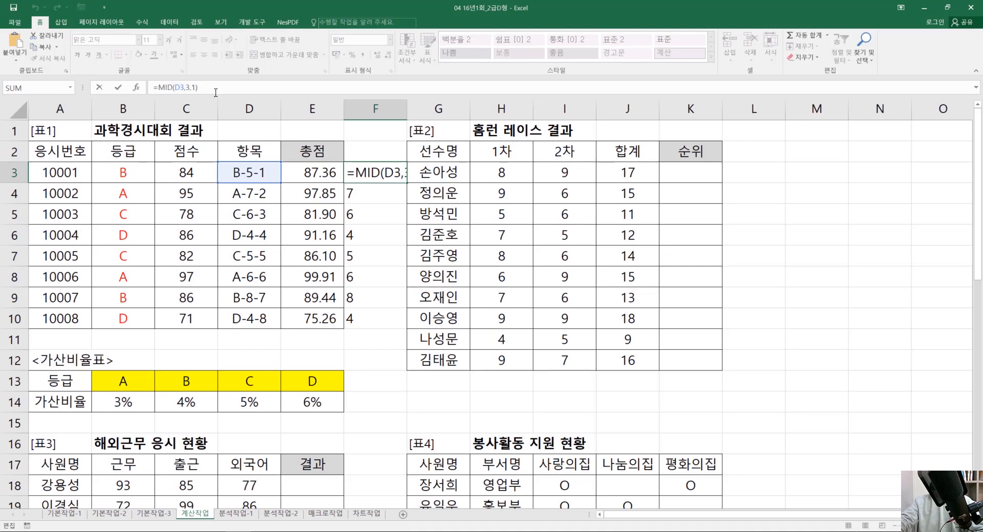
key("BackSpace")
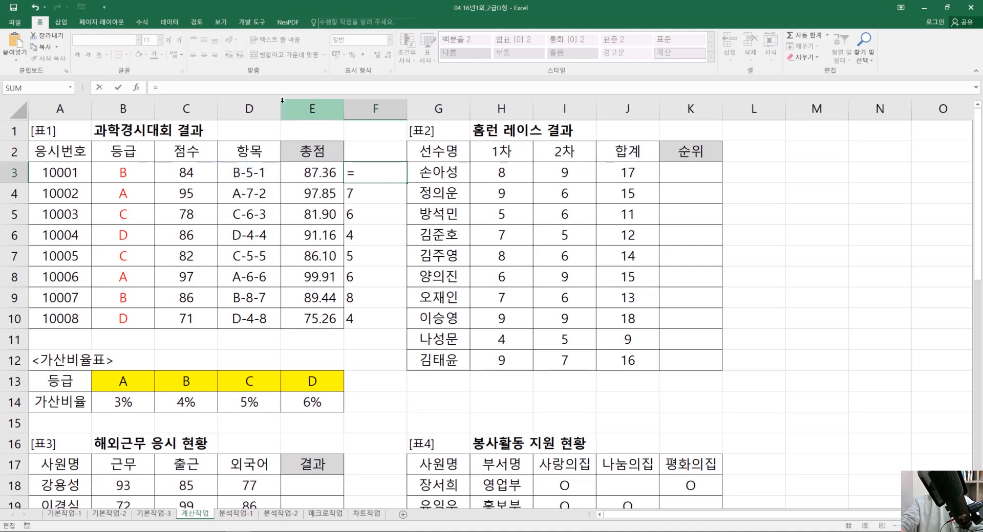
key("BackSpace")
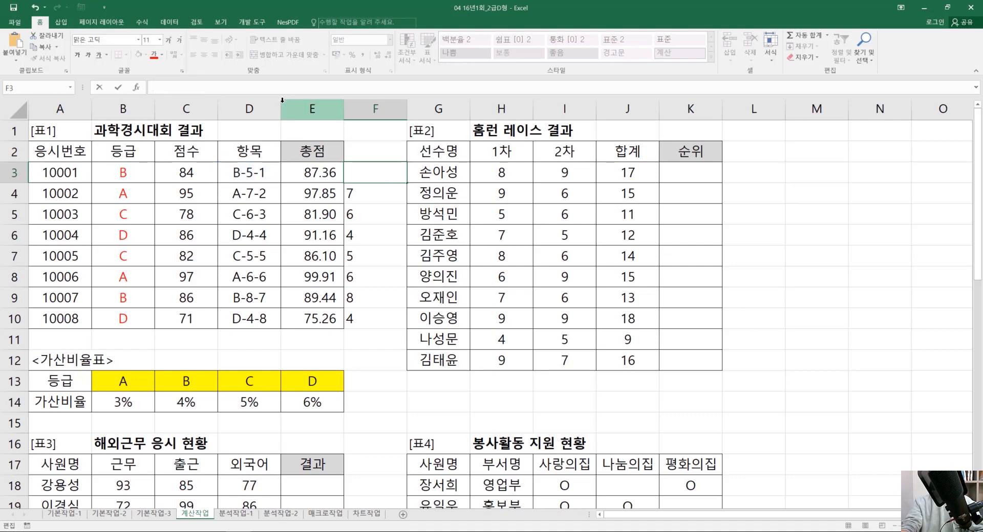
left_click(303, 172)
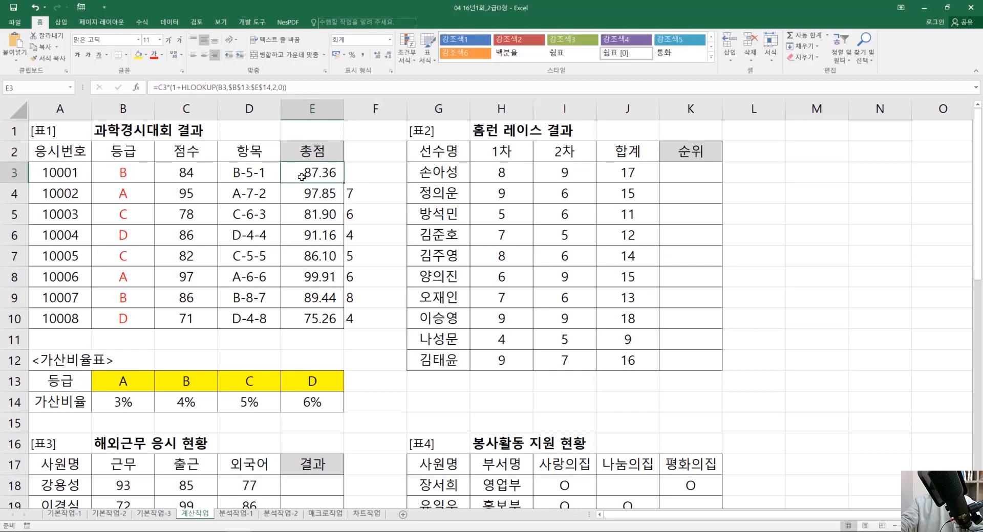
left_click(317, 93)
type("+MID(D3,3,1)")
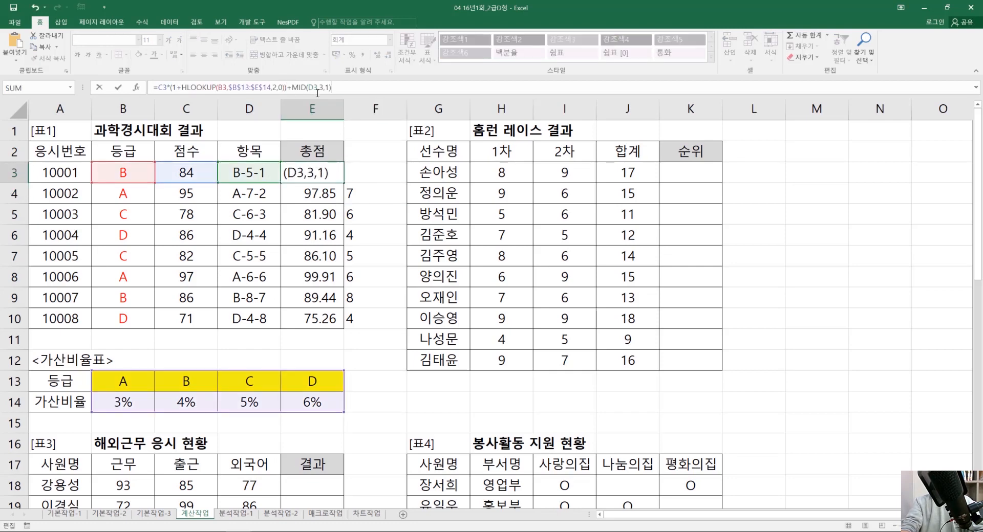
key("ctrl+Return")
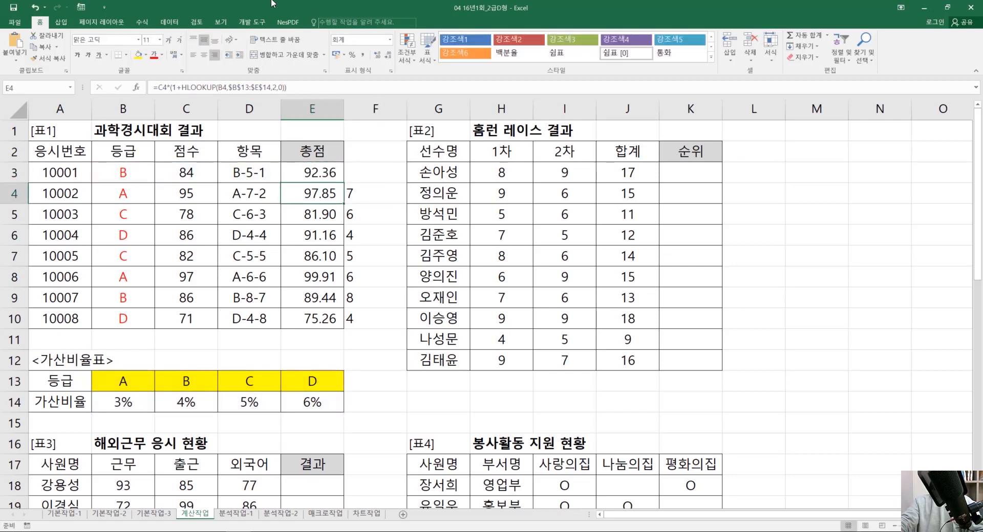
Step: Fill the completed 총점 formula from E3 down through E10 and clear the helper MID values in column F
left_click_drag(343, 182, 321, 311)
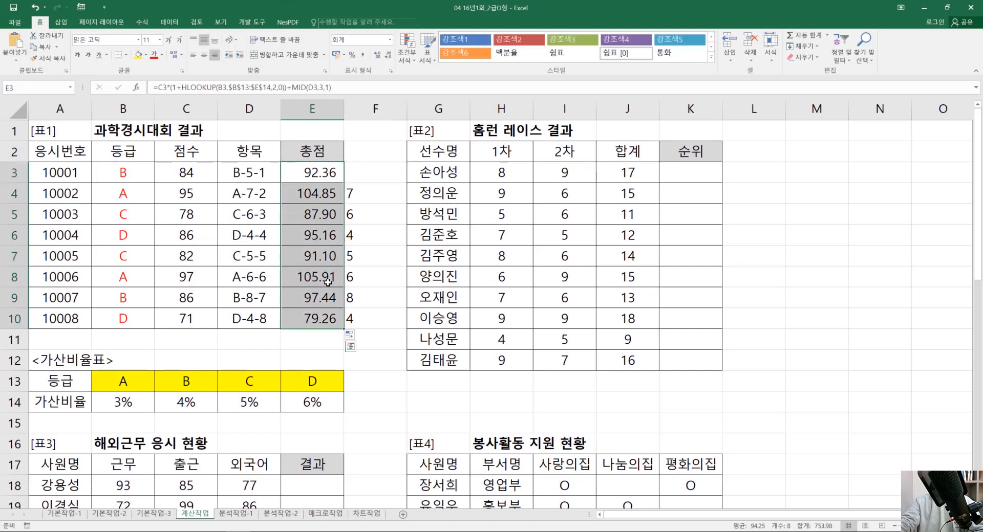
left_click(365, 203)
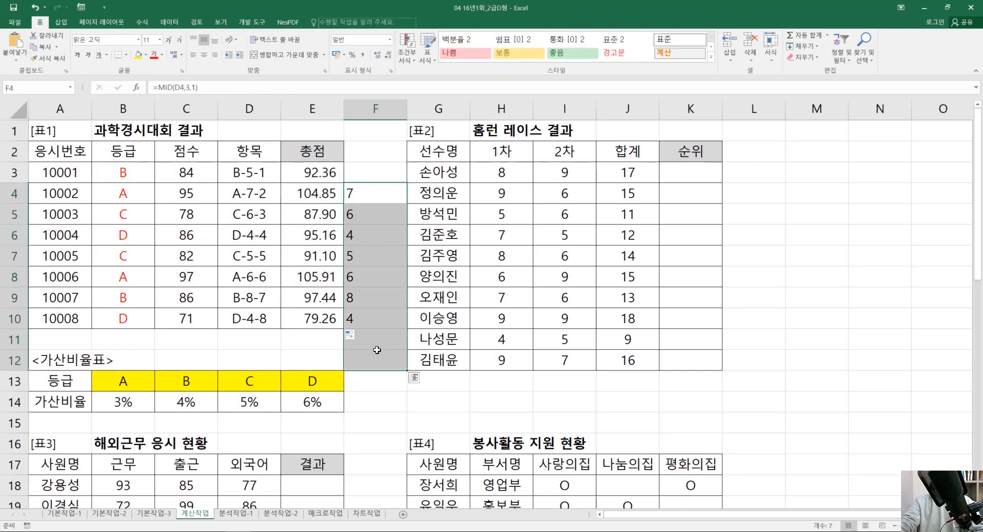
left_click_drag(376, 151, 364, 347)
key("Delete")
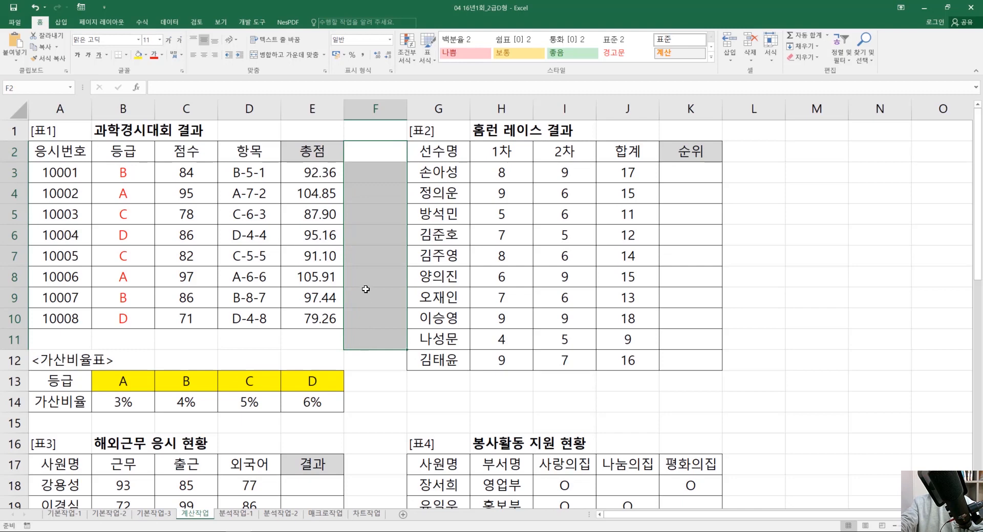
Step: Examine the 홈런 레이스 결과 table, especially the 1차, 2차 and 합계 scores in J3:J12 that determine the 순위
left_click(329, 177)
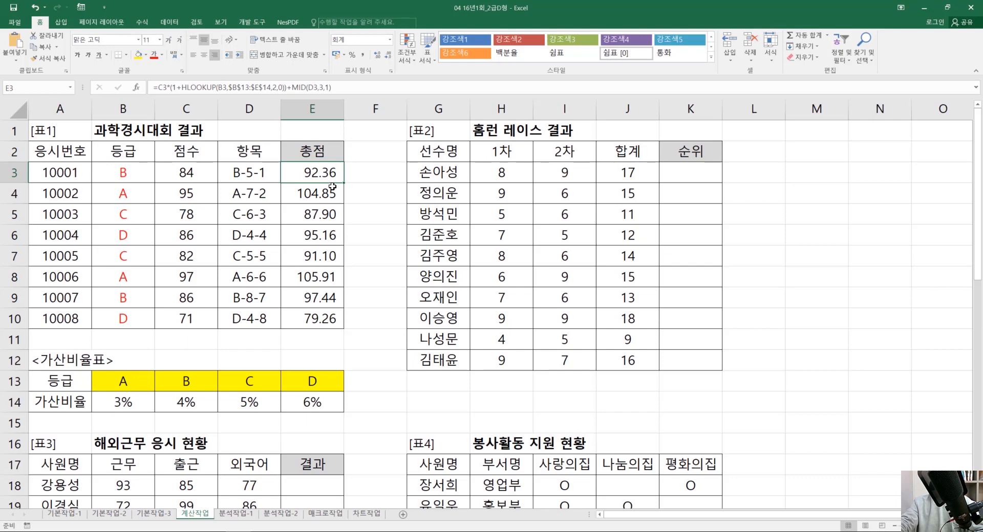
scroll(542, 259, "up", 2, "ctrl")
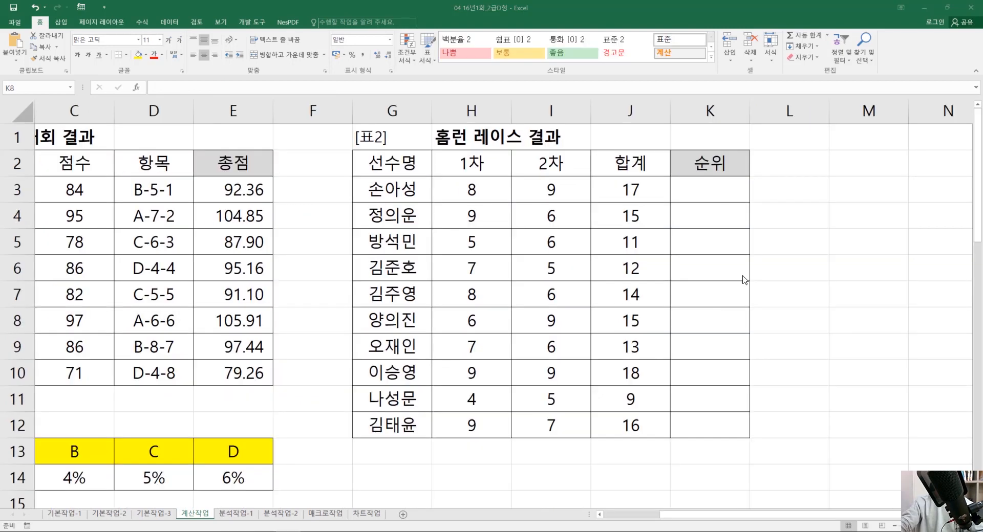
left_click(709, 320)
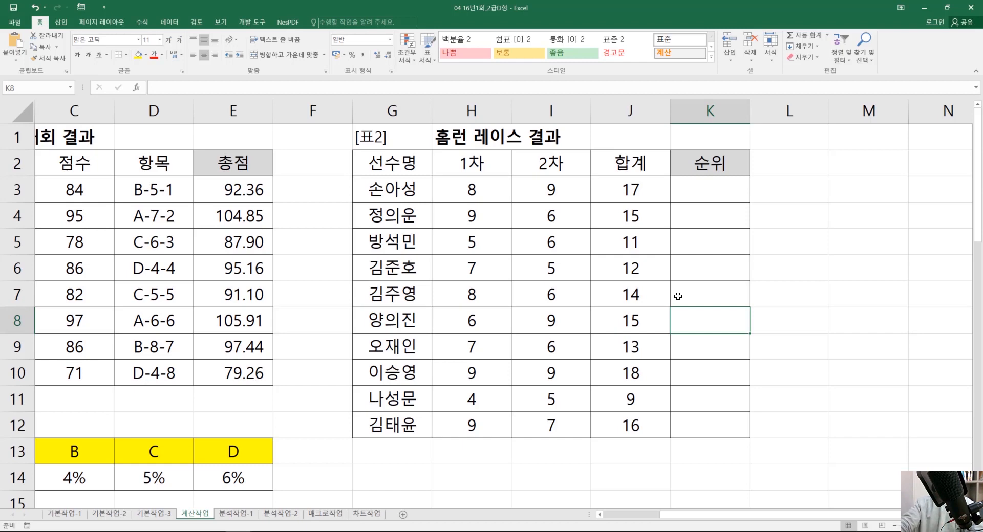
left_click(617, 184)
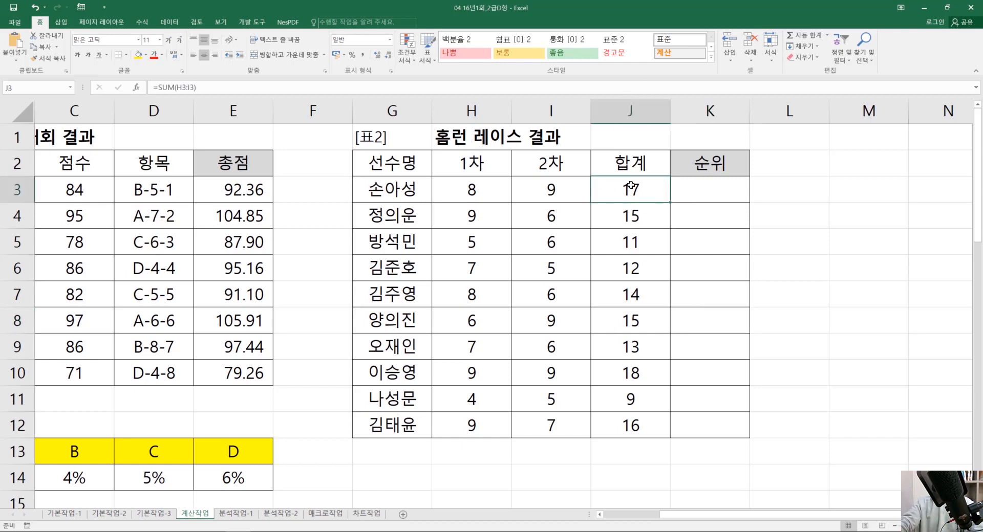
left_click_drag(638, 193, 648, 425)
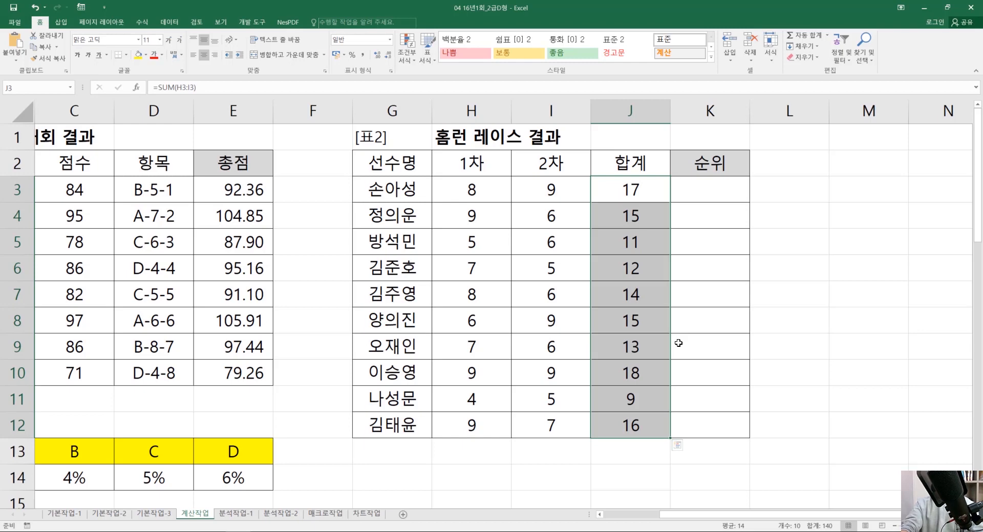
left_click(426, 195)
left_click_drag(449, 186, 635, 274)
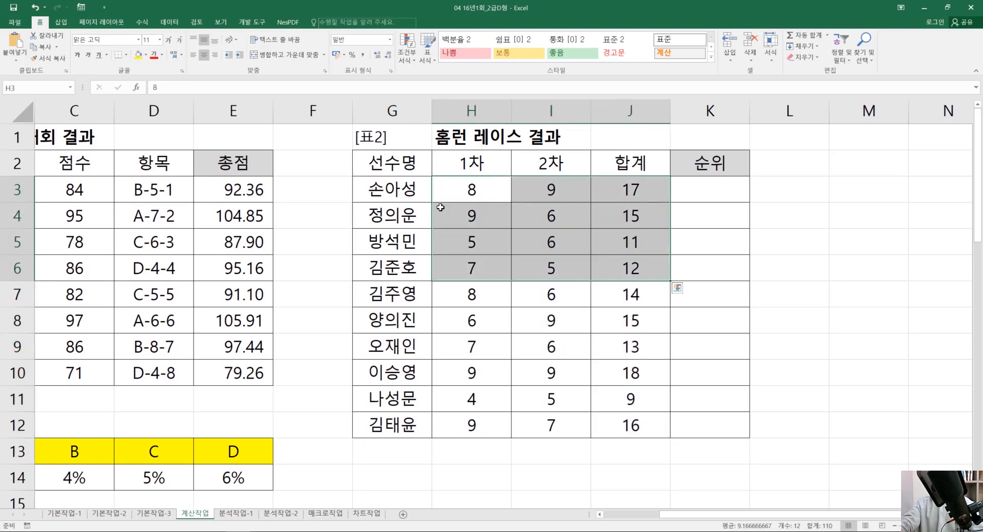
left_click(396, 194)
left_click_drag(388, 430, 312, 425)
left_click_drag(649, 189, 623, 431)
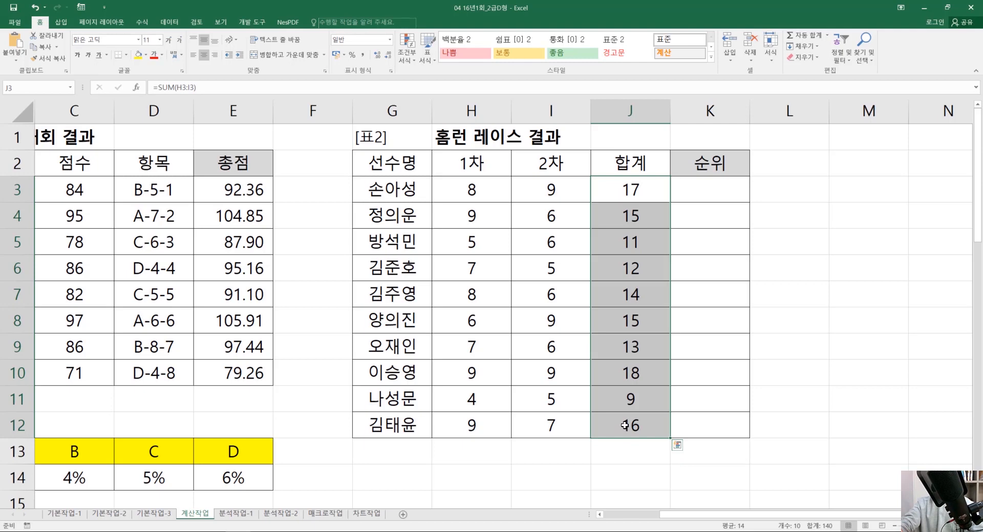
left_click_drag(638, 197, 647, 425)
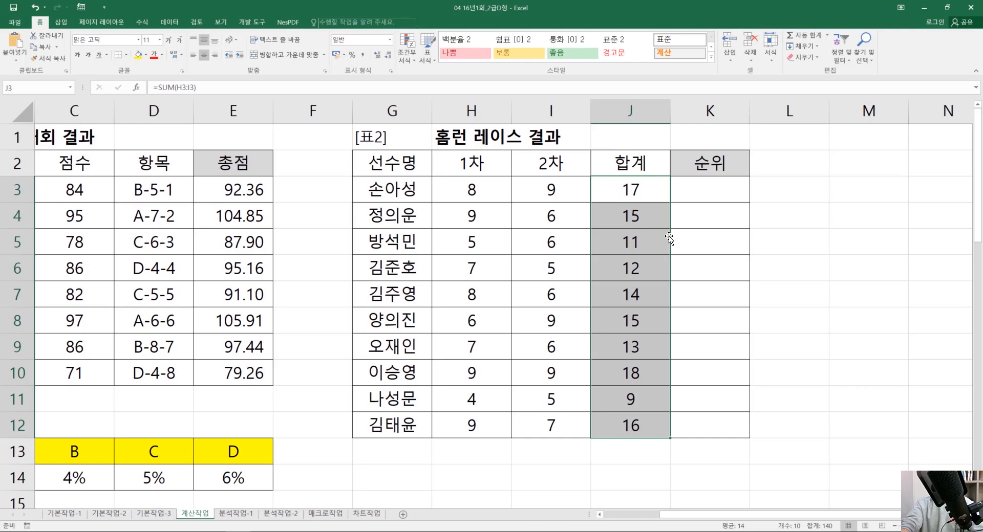
Step: Start a formula in K3 for the 순위, compare the RANK.EQ and RANK suggestions, and insert the RANK function
key("Right")
type("=RANK")
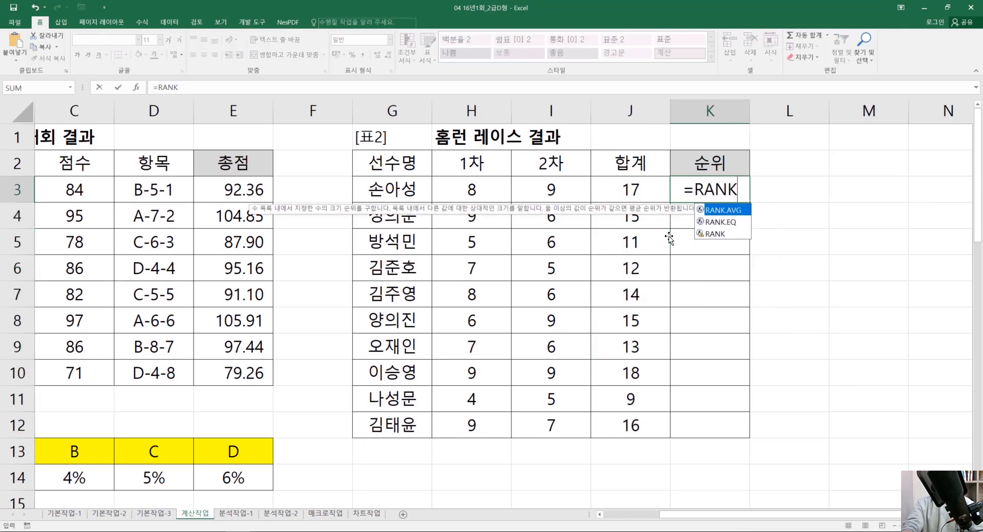
key("Down")
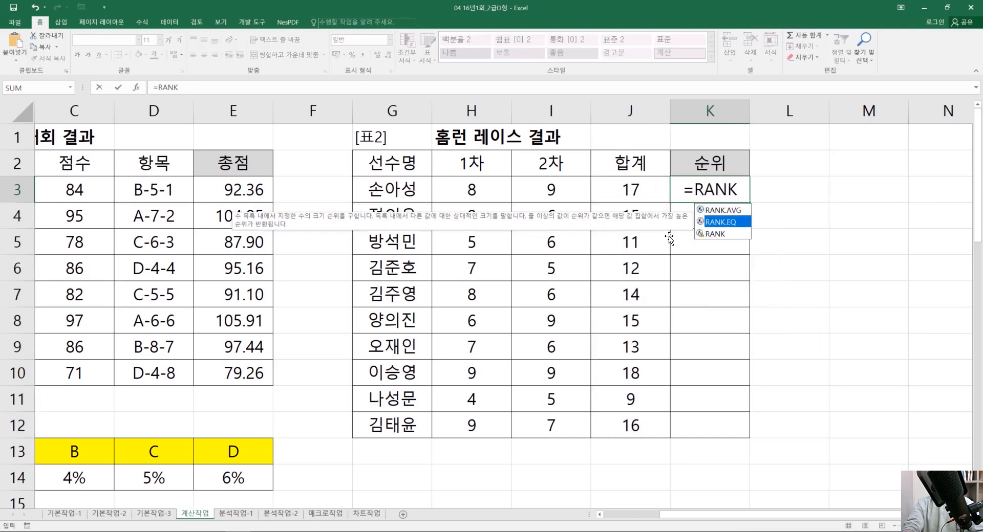
left_click(734, 234)
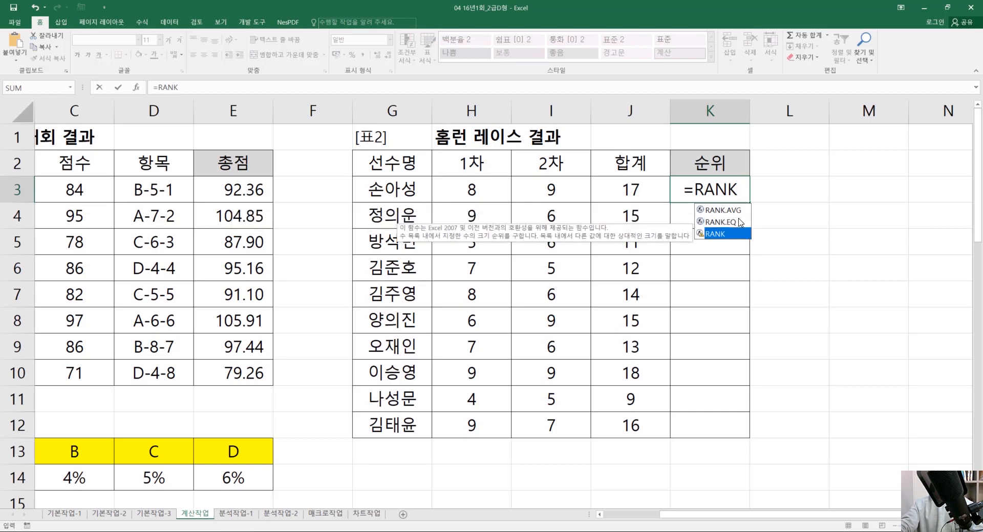
left_click(738, 223)
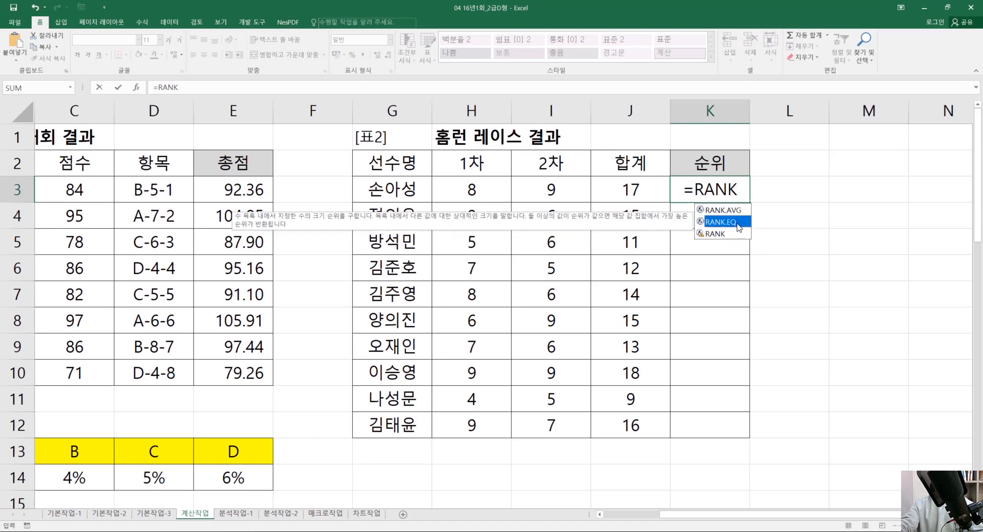
left_click(731, 236)
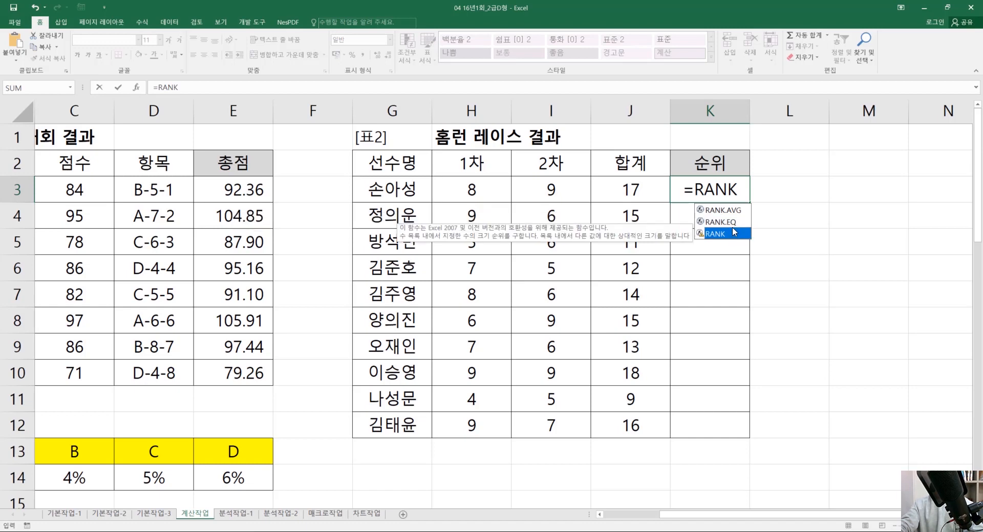
left_click(733, 223)
left_click(733, 235)
left_click(734, 224)
left_click(733, 236)
double_click(734, 235)
Step: Open the RANK function's arguments for K3 and set Number to the 합계 cell J3
left_click(136, 87)
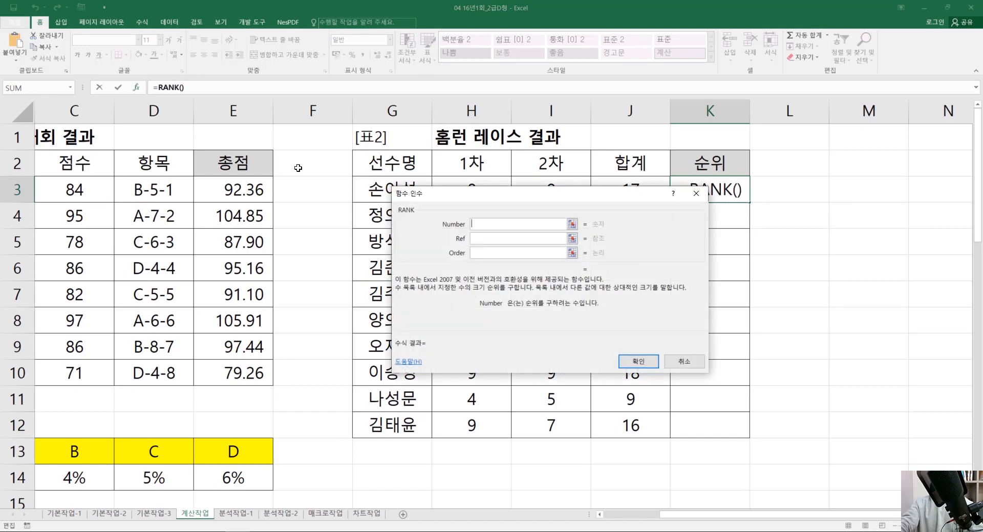
left_click_drag(481, 214, 771, 231)
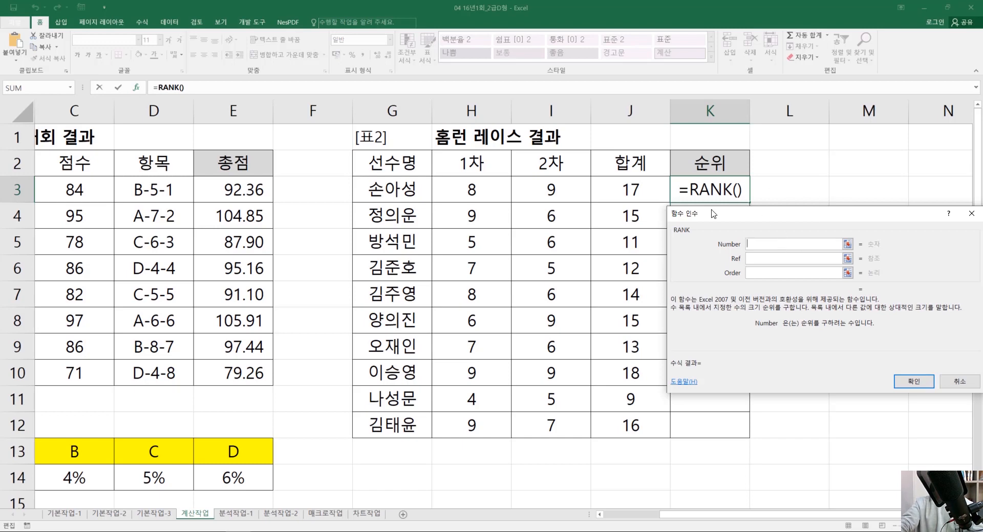
left_click(637, 191)
left_click(783, 259)
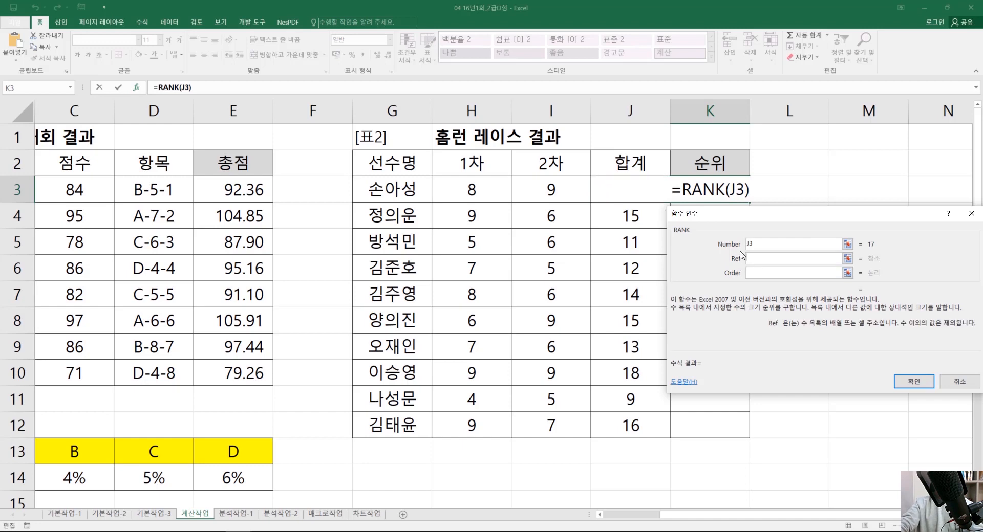
left_click(761, 248)
double_click(762, 247)
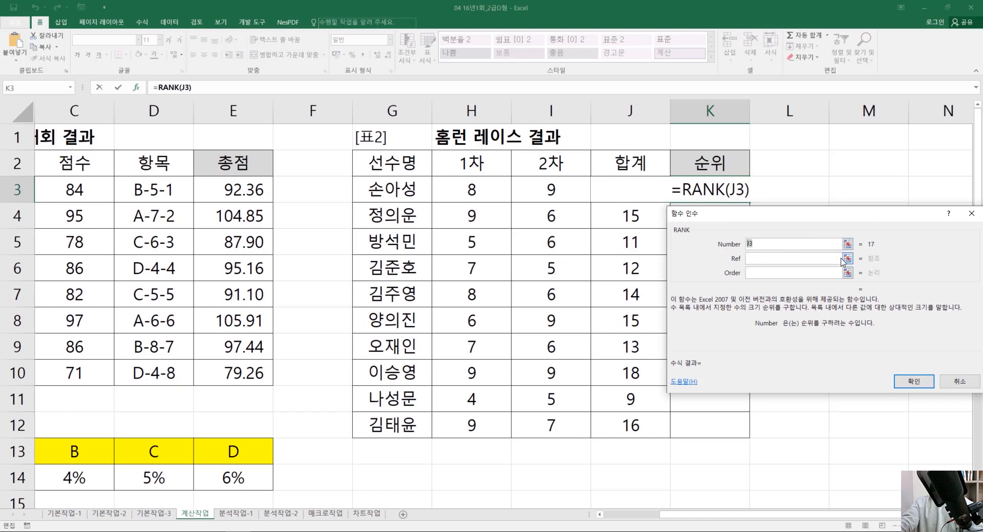
Step: Set RANK's Ref to the 합계 range J3:J12 and make it absolute as $J$3:$J$12
left_click(816, 259)
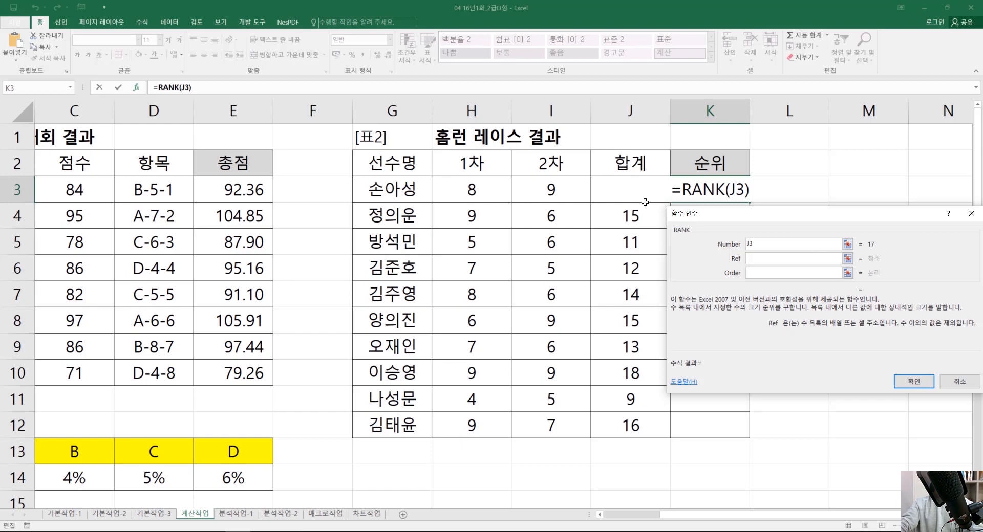
left_click_drag(643, 194, 640, 417)
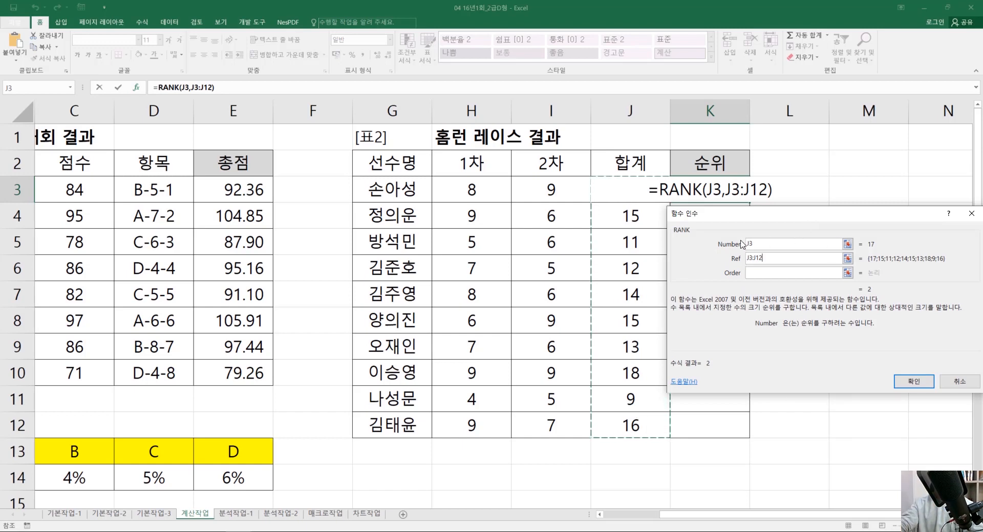
left_click_drag(808, 219, 468, 173)
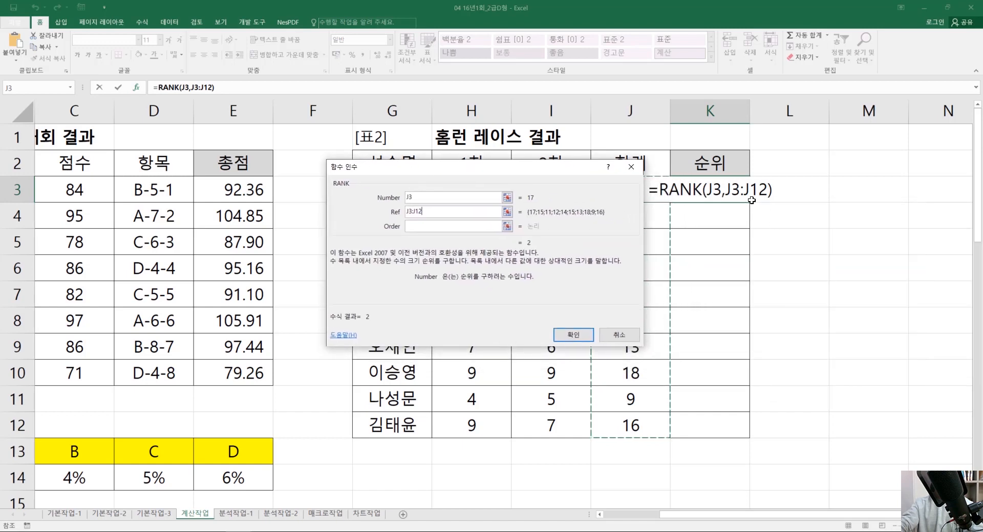
left_click_drag(435, 212, 368, 212)
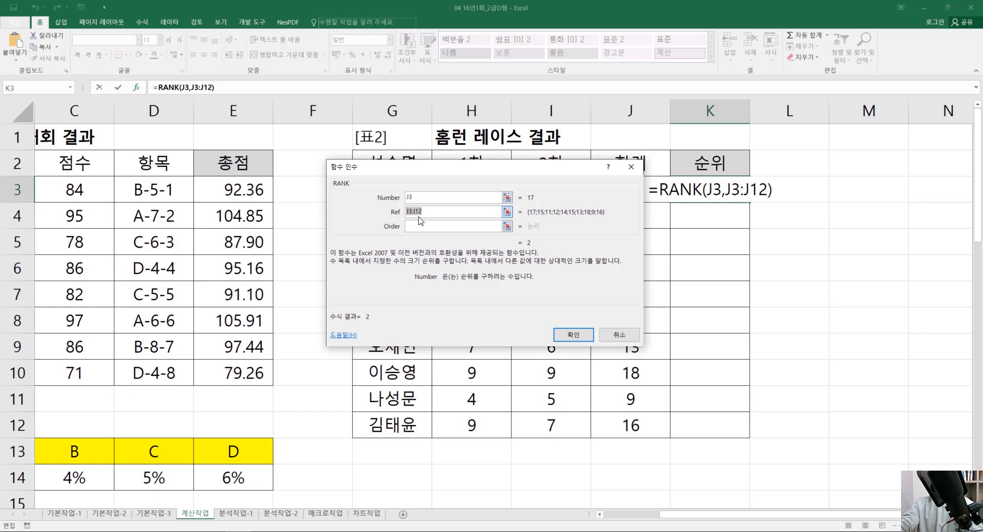
key("F4")
Step: Try Order values 0 and 1, then leave Order empty and confirm =RANK(J3,$J$3:$J$12) in K3
left_click(428, 226)
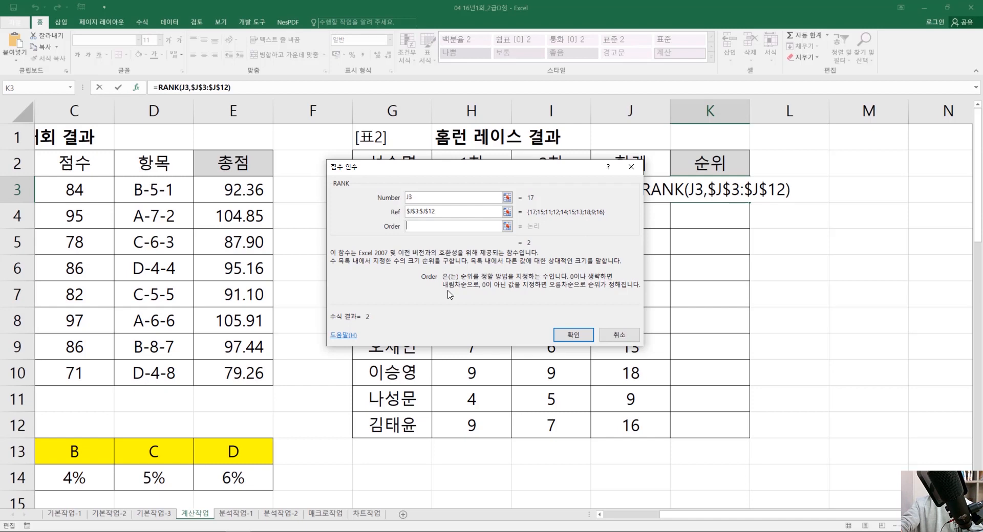
type("0")
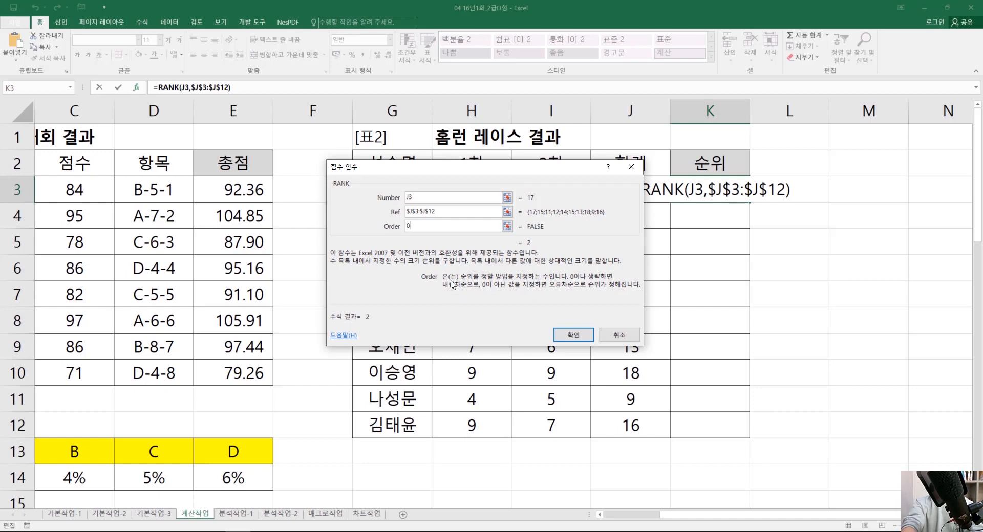
key("BackSpace")
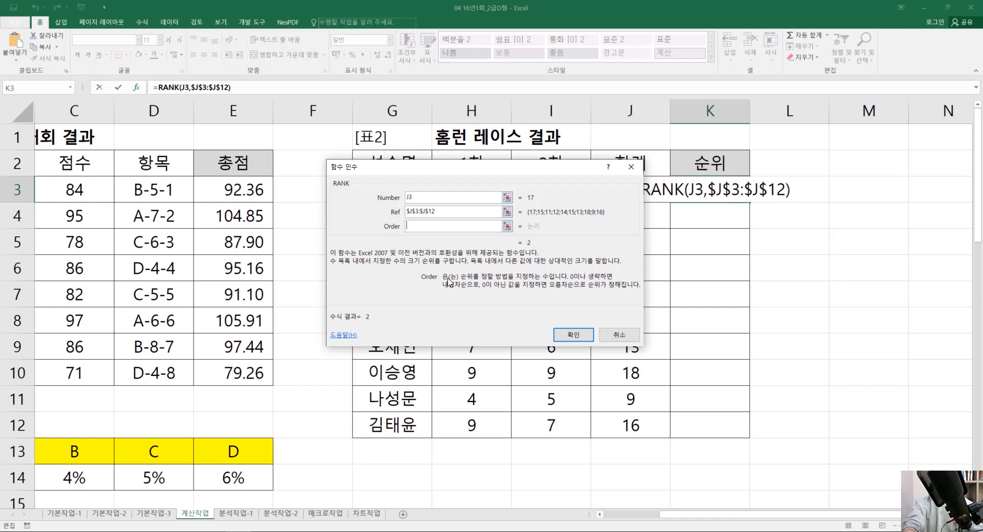
type("1")
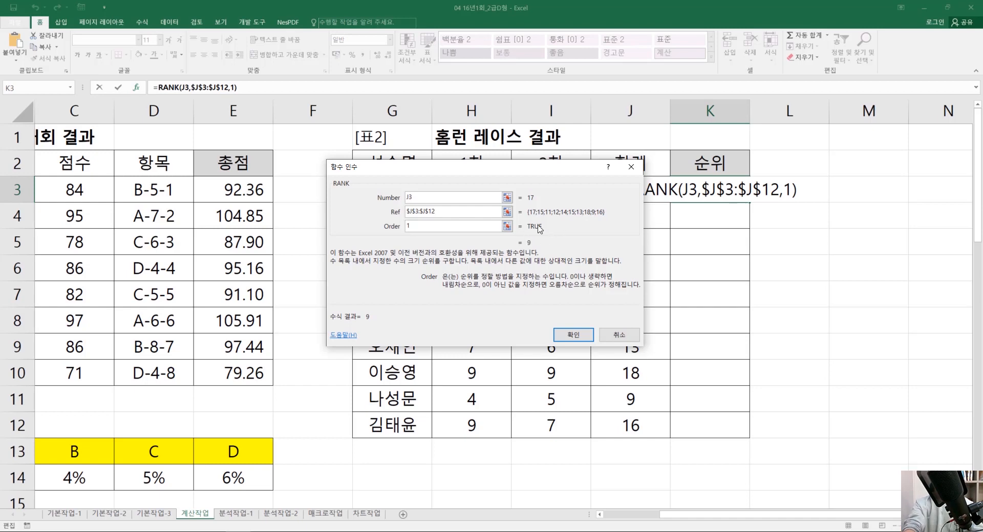
key("BackSpace")
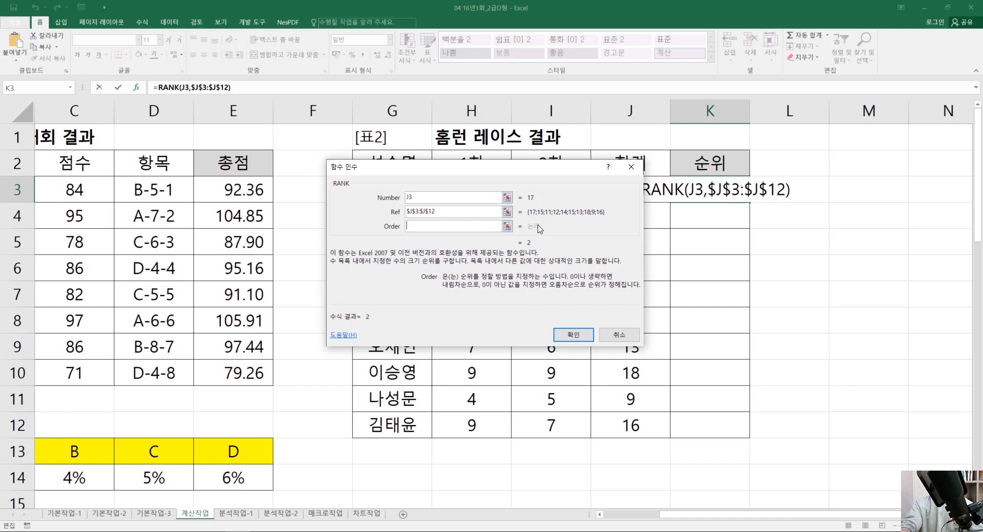
key("Return")
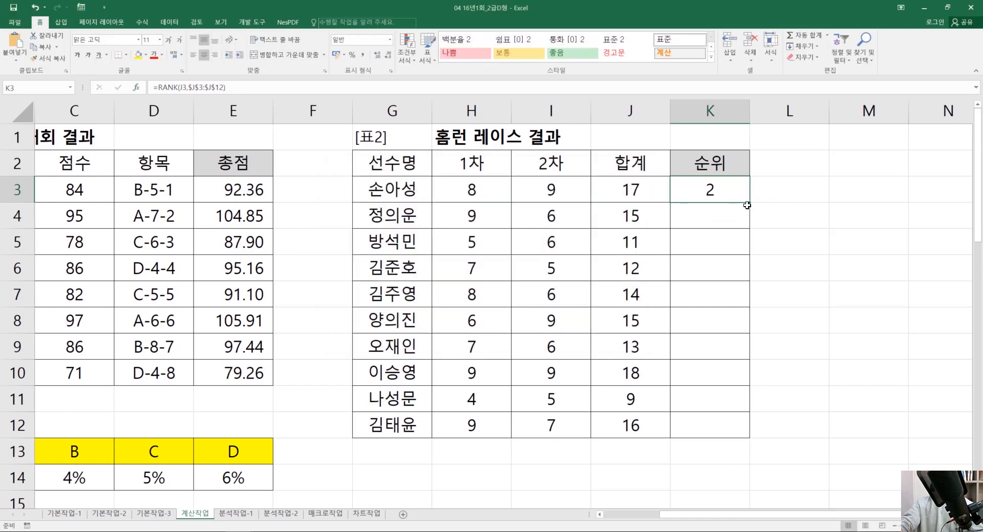
Step: Fill the RANK formula from K3 down through K12
double_click(750, 204)
left_click(775, 208)
left_click_drag(710, 193, 711, 424)
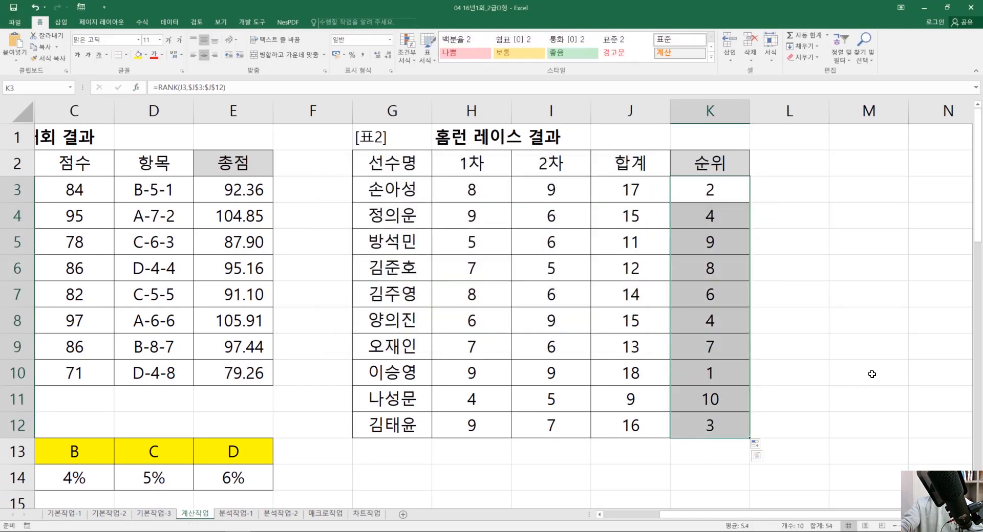
left_click(871, 375)
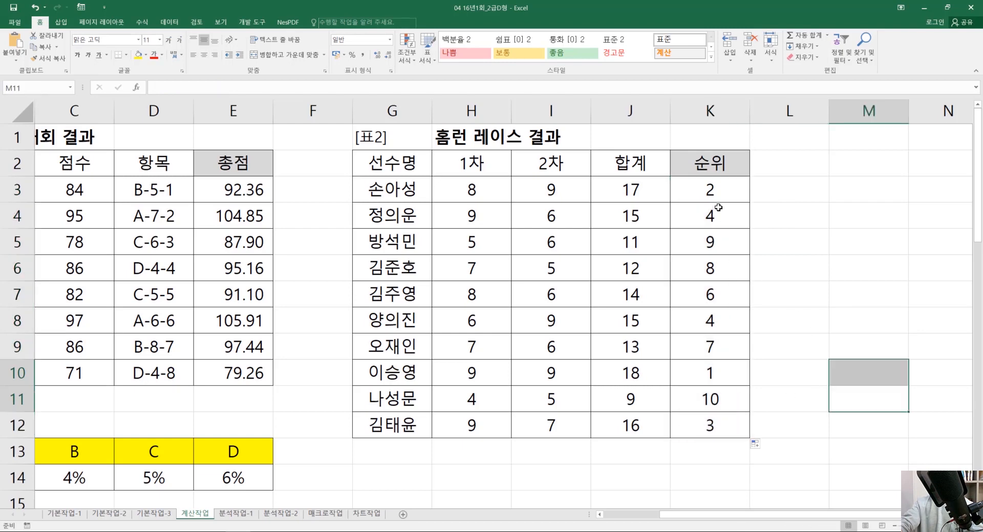
Step: Examine the RANK formula in K3 and the ranks filled down the 순위 column to K12
left_click(717, 207)
left_click(717, 198)
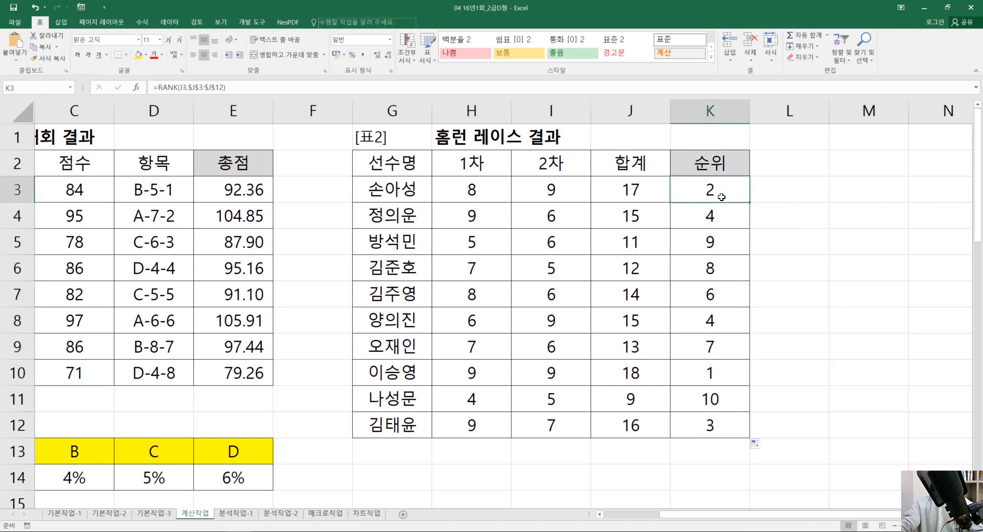
left_click_drag(724, 196, 721, 268)
left_click(742, 200)
left_click_drag(750, 202, 751, 429)
left_click(840, 393)
left_click(714, 212)
left_click(728, 191)
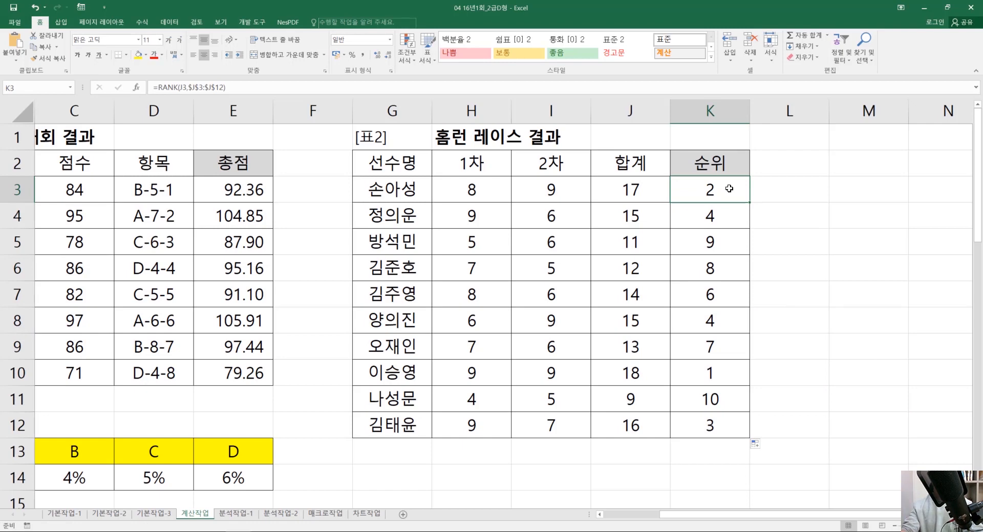
Step: Clear the ranks below K3 and fill the RANK formula from K3 down through K12 again
left_click_drag(727, 207, 687, 480)
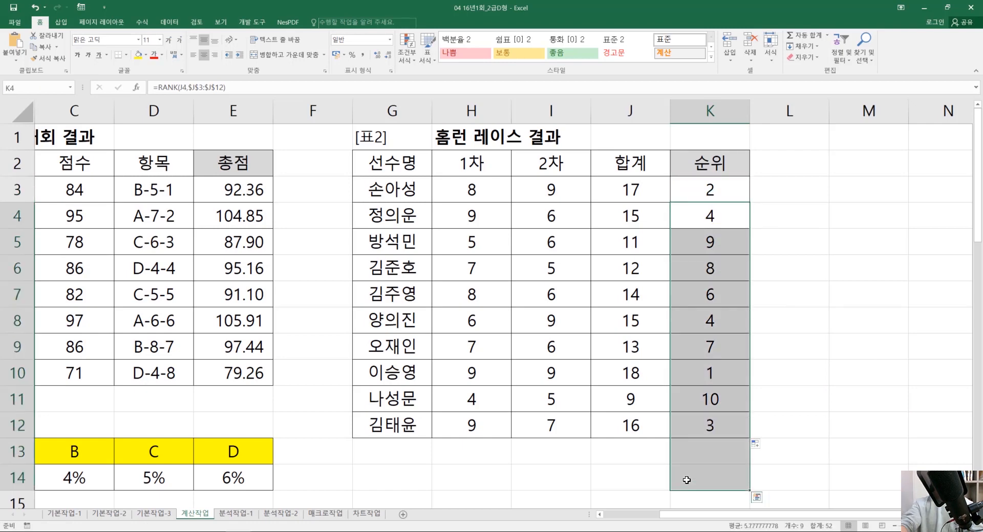
key("Delete")
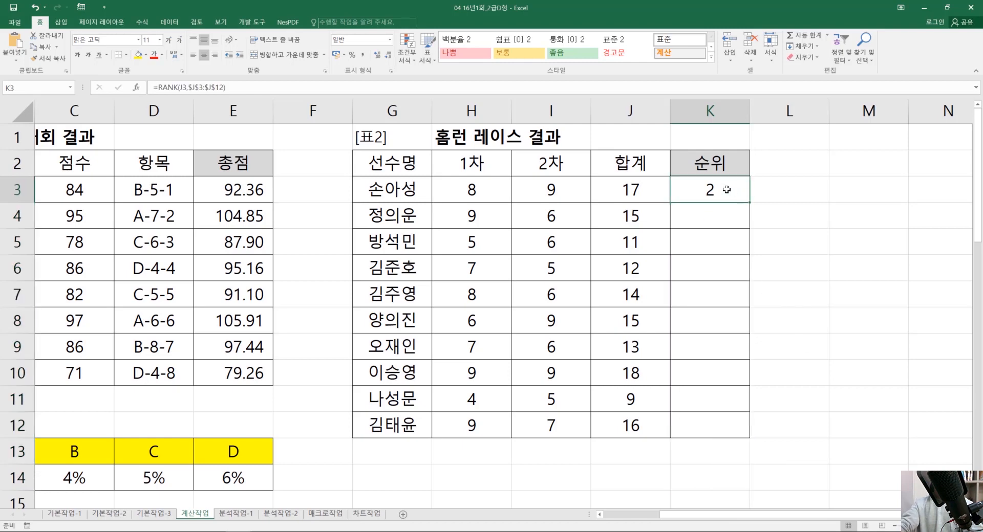
left_click(722, 191)
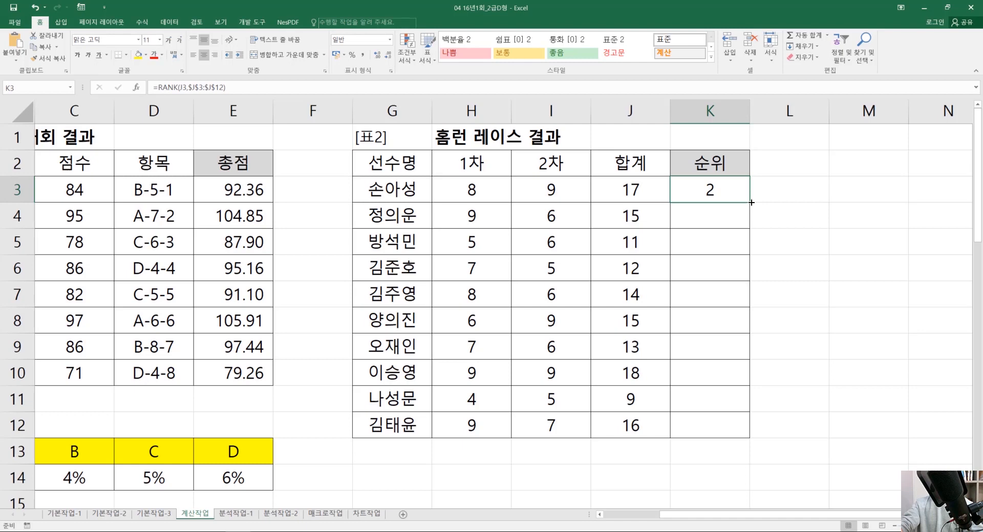
left_click_drag(750, 202, 752, 437)
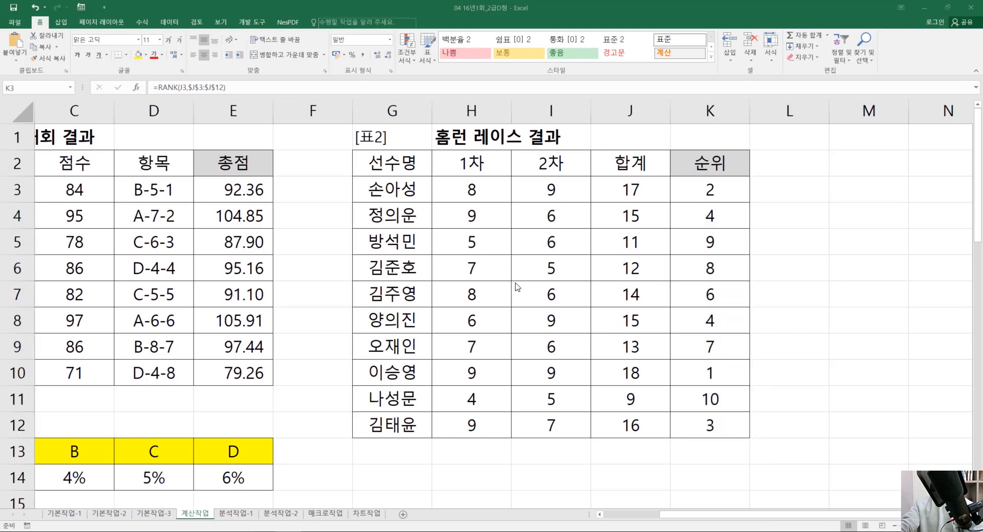
Step: Replace K3's formula with a CHOOSE function that uses RANK(J3,$J$3:$J$12) as its Index_num
left_click(720, 190)
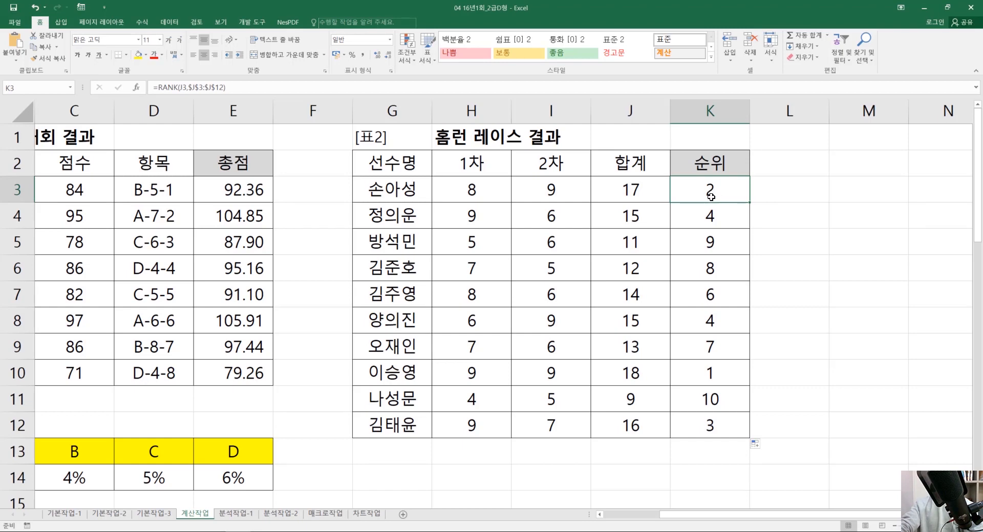
left_click(157, 90)
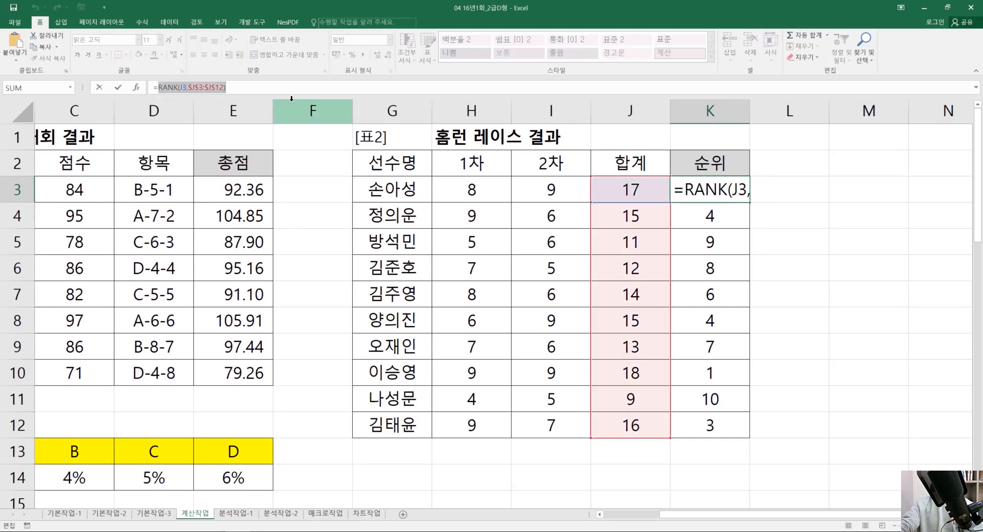
key("shift+End")
key("Delete")
type("CH")
key("BackSpace")
key("BackSpace")
type("CHOOSE")
key("ctrl+a")
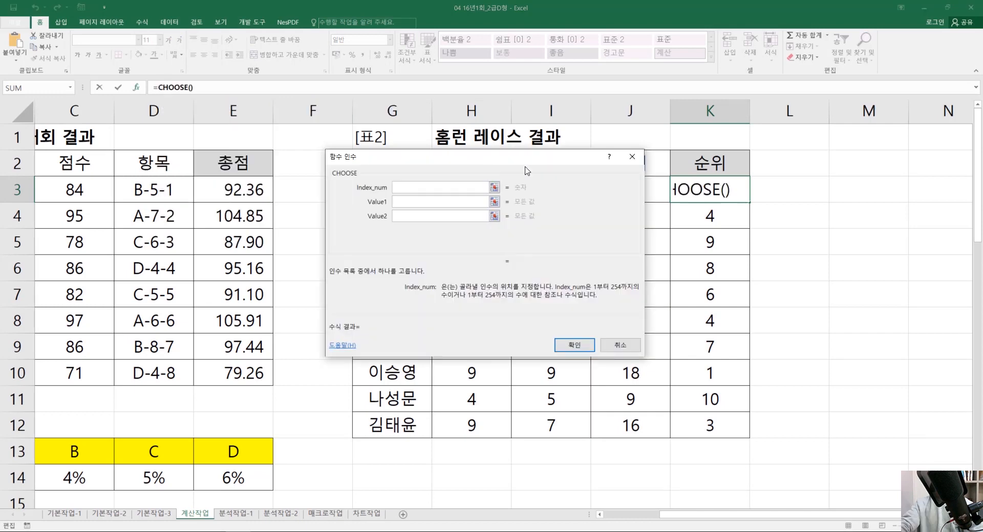
left_click_drag(526, 159, 733, 201)
type("RANK(J3,$J$3:$J$12)")
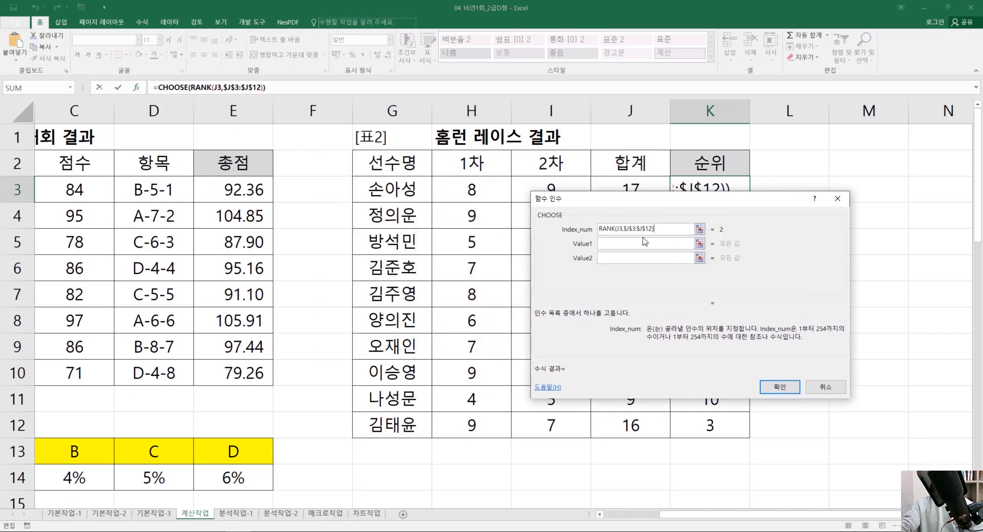
Step: Set CHOOSE's Value1 to "1위", Value2 to "2위" and Value3 to "3위", and confirm the formula in K3
left_click(665, 243)
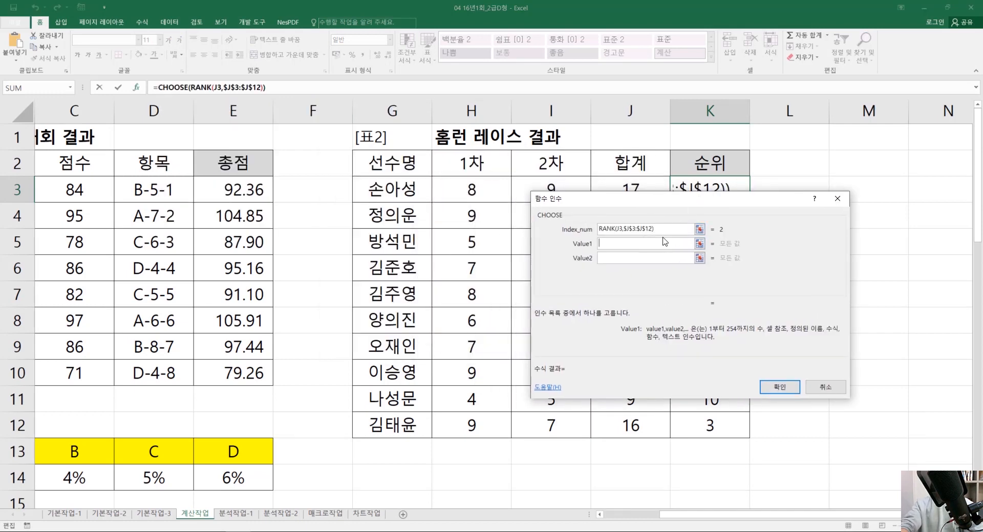
type("1위")
key("Tab")
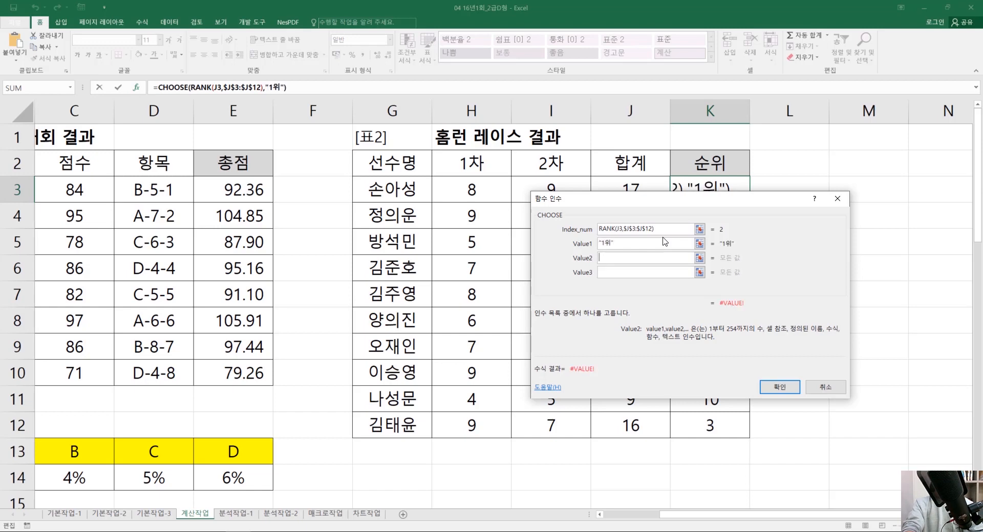
type("2위")
key("Tab")
type("3우")
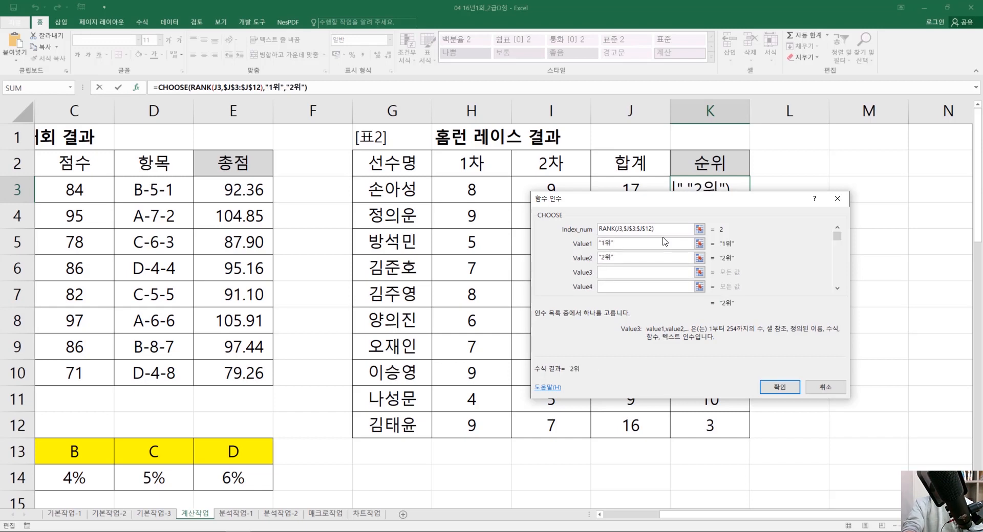
type("ㅣ")
key("Tab")
key("Tab")
key("Tab")
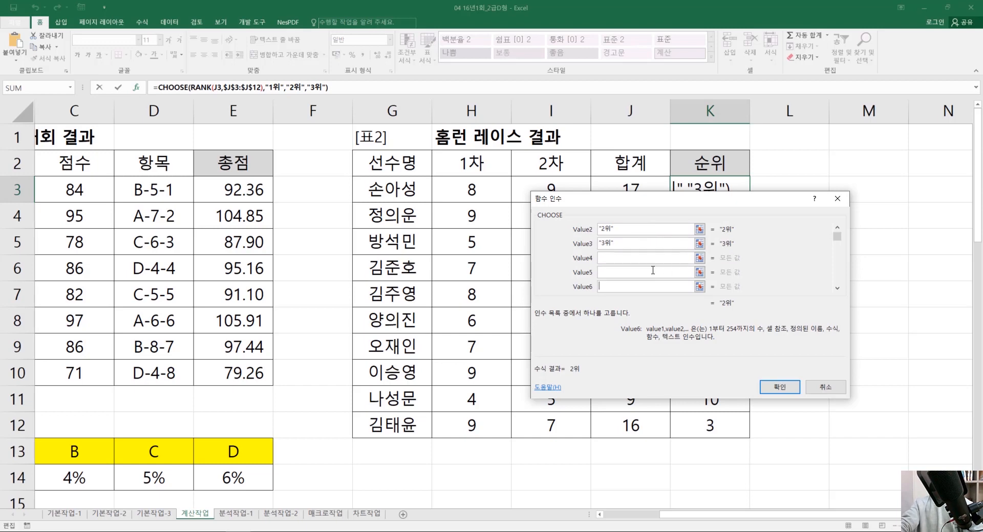
left_click(658, 262)
left_click(794, 392)
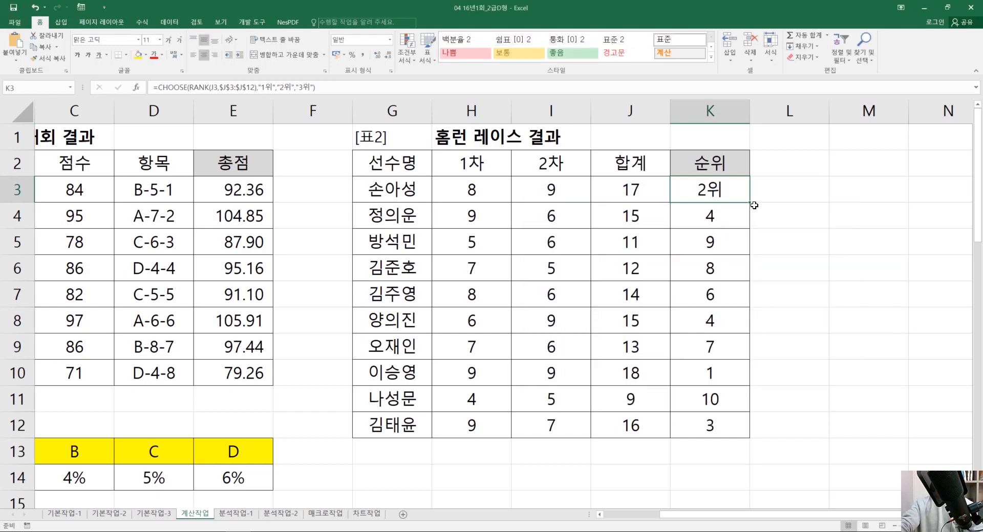
Step: Fill the CHOOSE formula from K3 down through K12 and check the 순위 results
left_click_drag(750, 204, 737, 428)
left_click(831, 387)
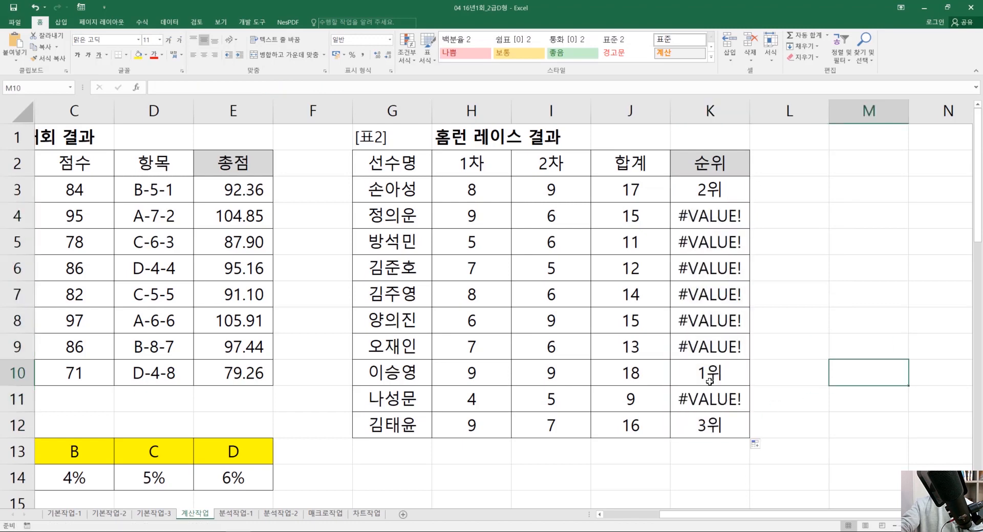
left_click(742, 195)
key("ctrl+Down")
left_click_drag(714, 217, 716, 347)
Step: Review the CHOOSE arguments in K3, including the empty Value4, and return to K3 with the formula unmodified
left_click(720, 189)
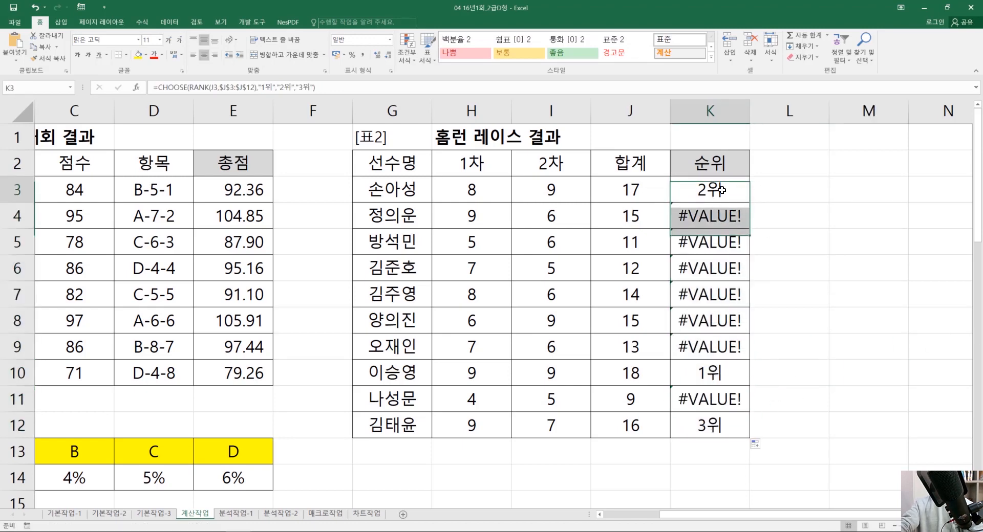
key("shift+F3")
left_click(647, 271)
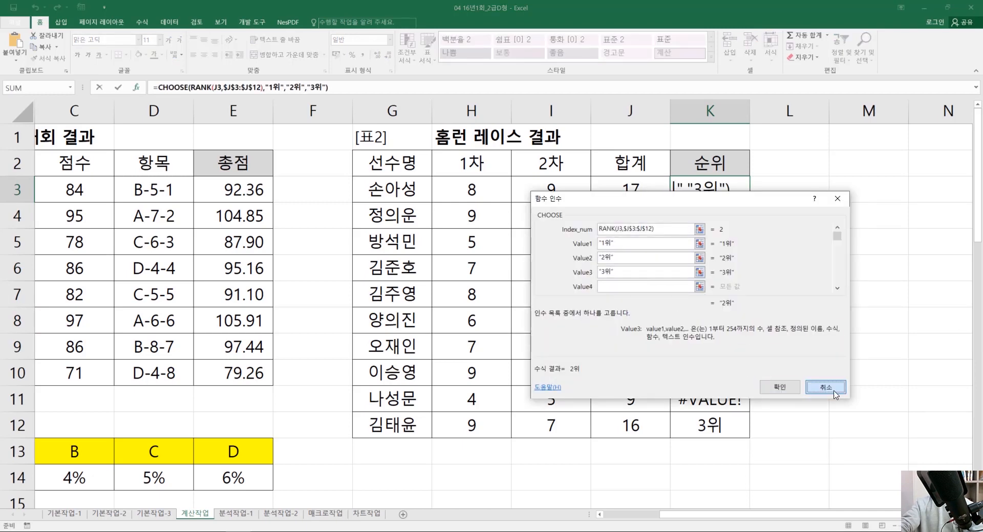
left_click(779, 387)
left_click(840, 369)
left_click(717, 197)
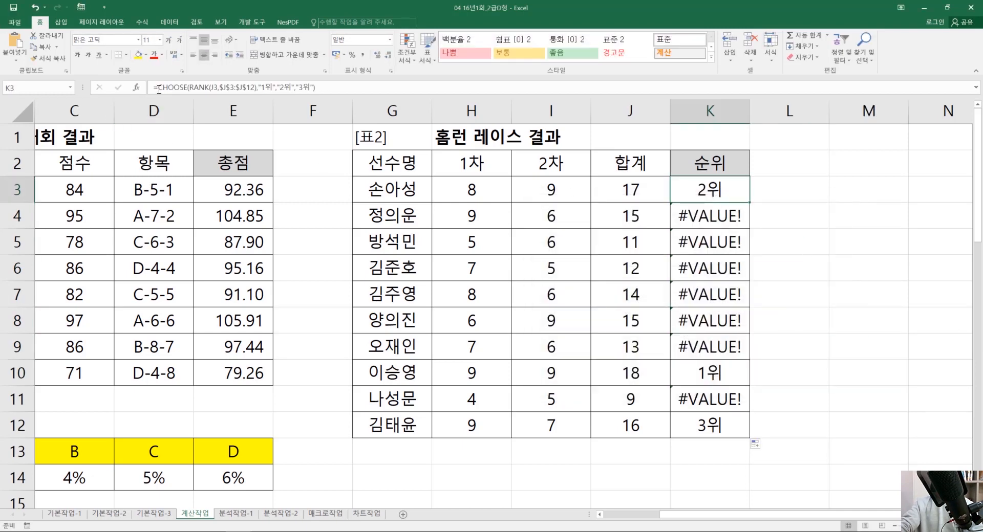
Step: Wrap K3's CHOOSE formula in IFERROR with the CHOOSE expression as Value and "" as Value_if_error
left_click_drag(158, 87, 317, 88)
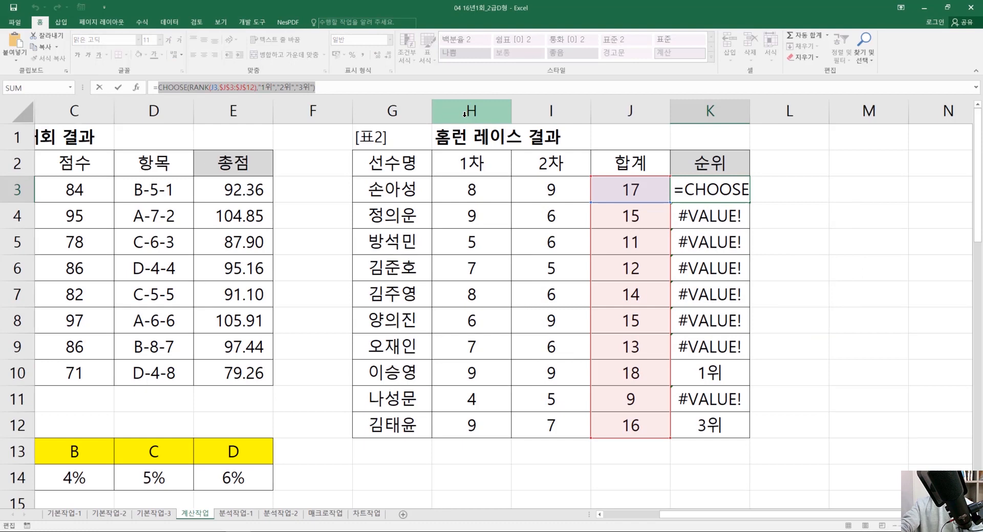
key("BackSpace")
type("ㅑㄹ")
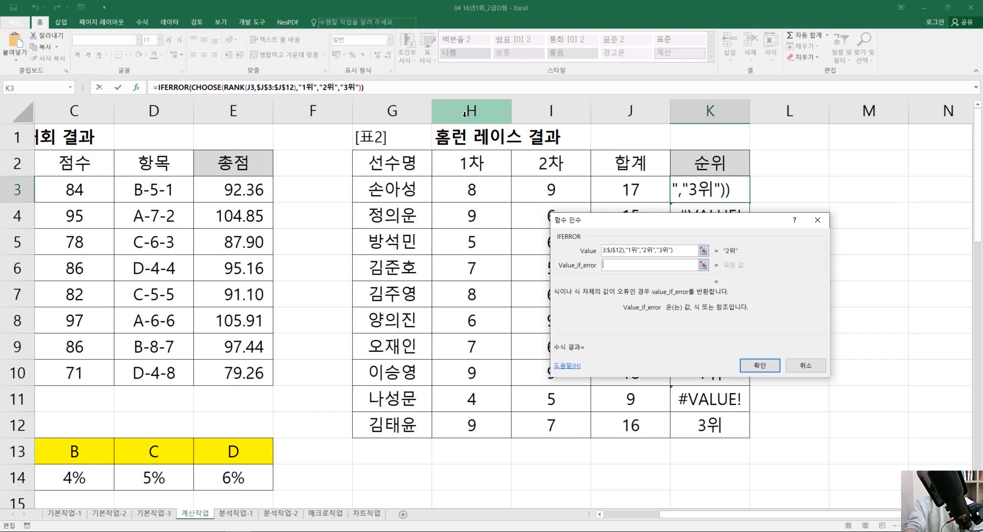
type("\"\"")
left_click(760, 365)
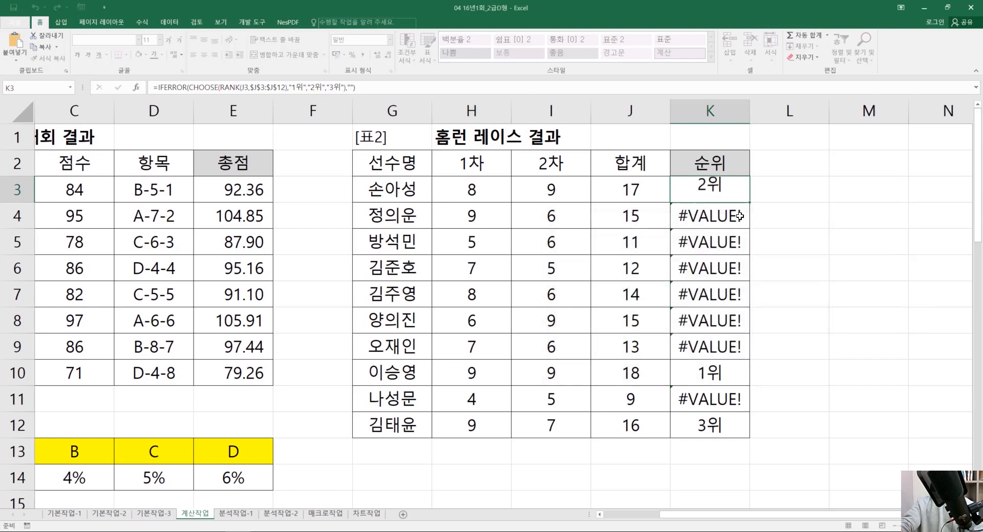
Step: Fill the IFERROR formula from K3 down through K12 and check the ranked and blank 순위 cells
double_click(750, 202)
left_click(915, 342)
left_click(715, 367)
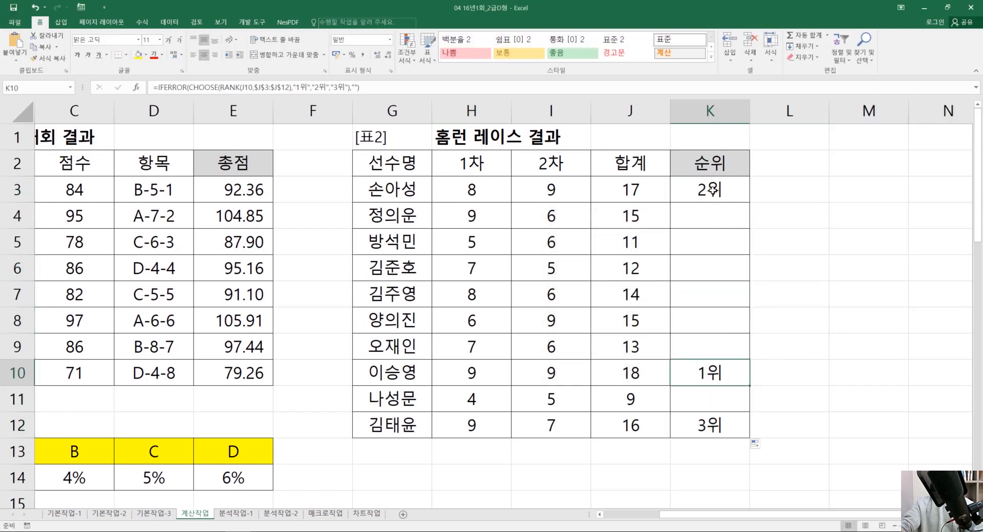
left_click(713, 190, "ctrl")
left_click(741, 433, "ctrl")
left_click(912, 373)
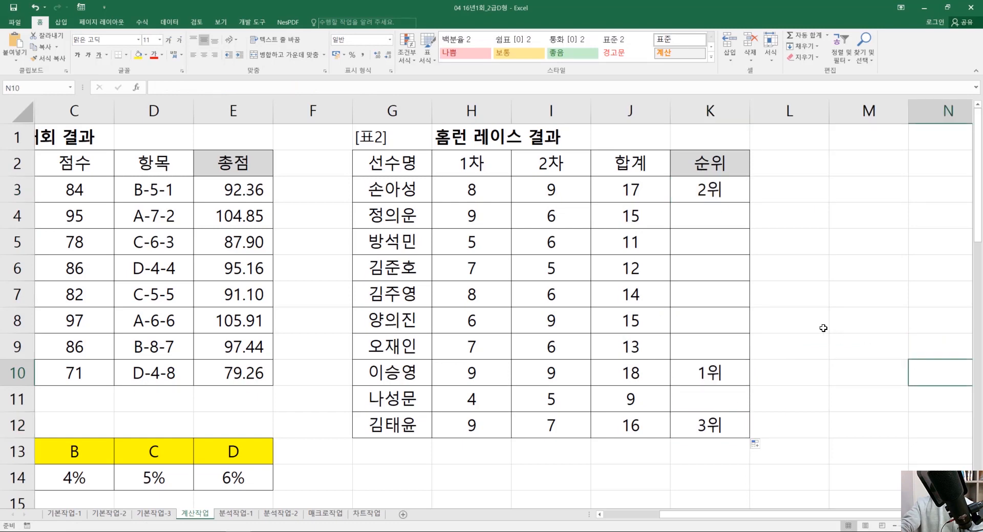
left_click_drag(719, 217, 738, 352)
left_click(902, 331)
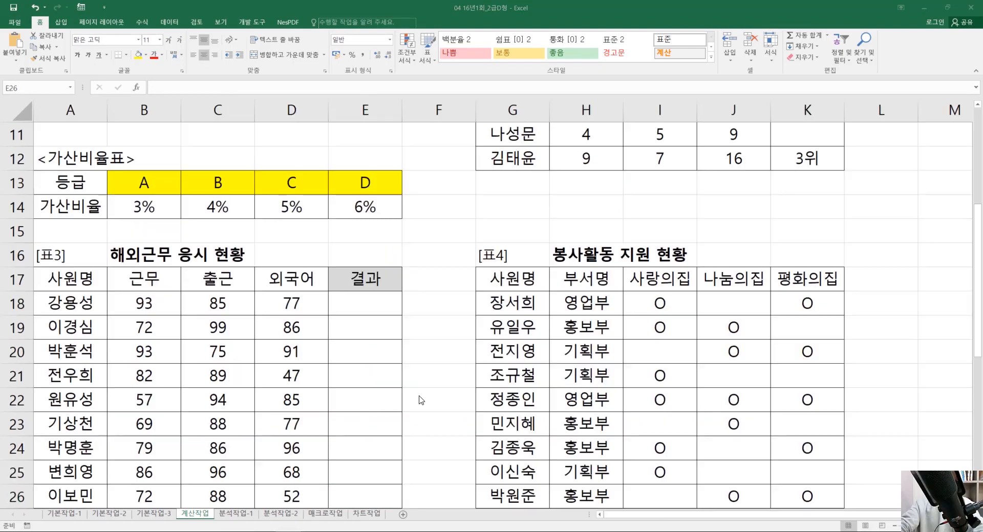
Step: Examine the 표3 해외근무 응시 현황 table's 근무, 출근 and 외국어 scores and its empty 결과 column
left_click(384, 401)
scroll(386, 402, "down", 2)
scroll(383, 390, "down", 2)
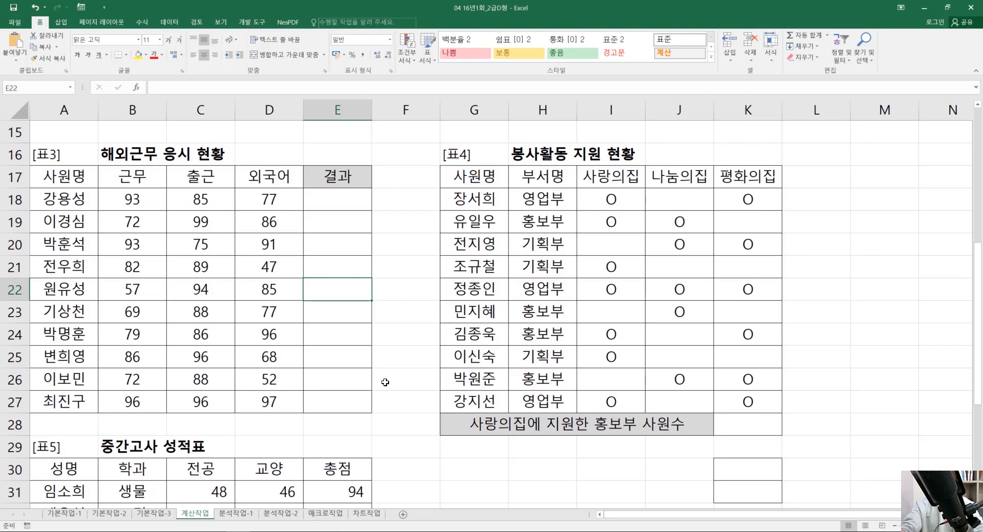
scroll(438, 226, "up", 2)
scroll(428, 235, "down", 1)
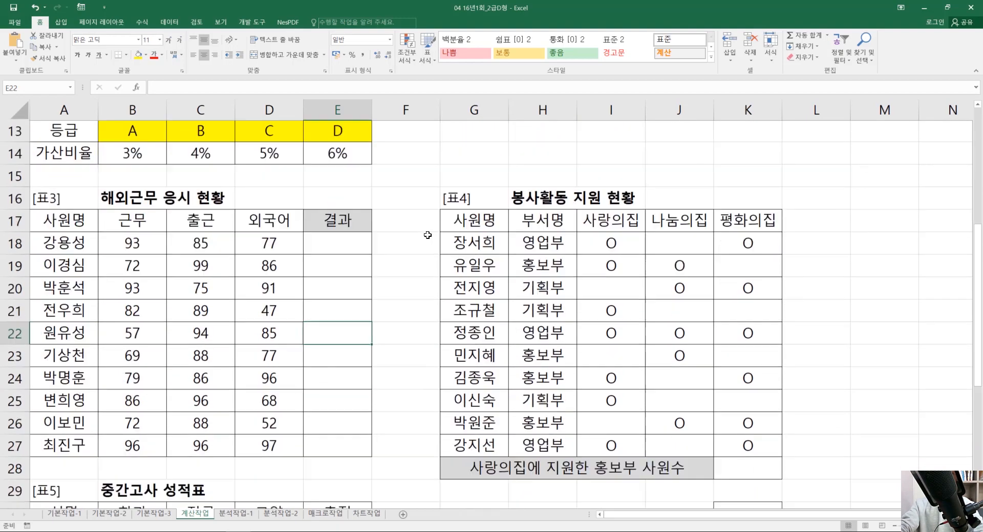
scroll(427, 235, "up", 1)
scroll(421, 244, "down", 1)
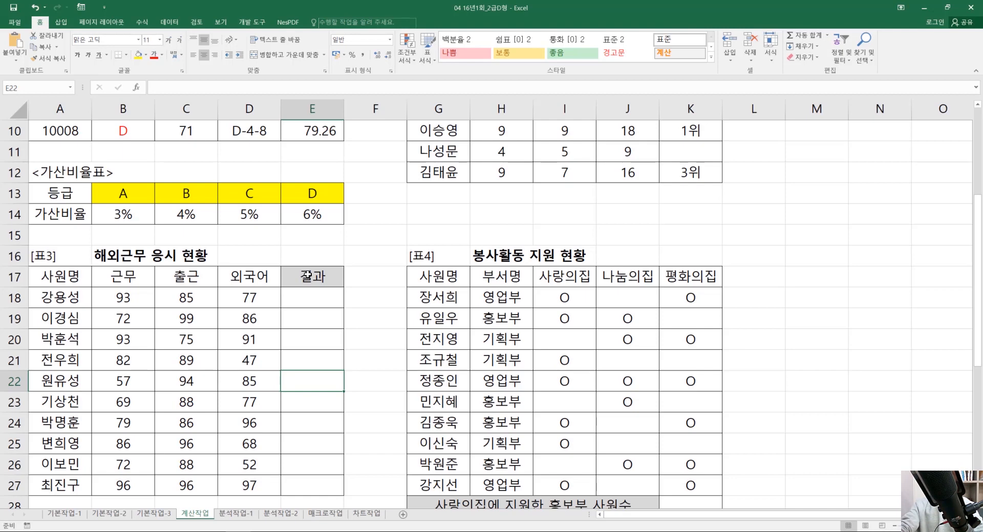
Step: Highlight the 근무 and 출근 scores in B18:C18 with a yellow fill
left_click(302, 299)
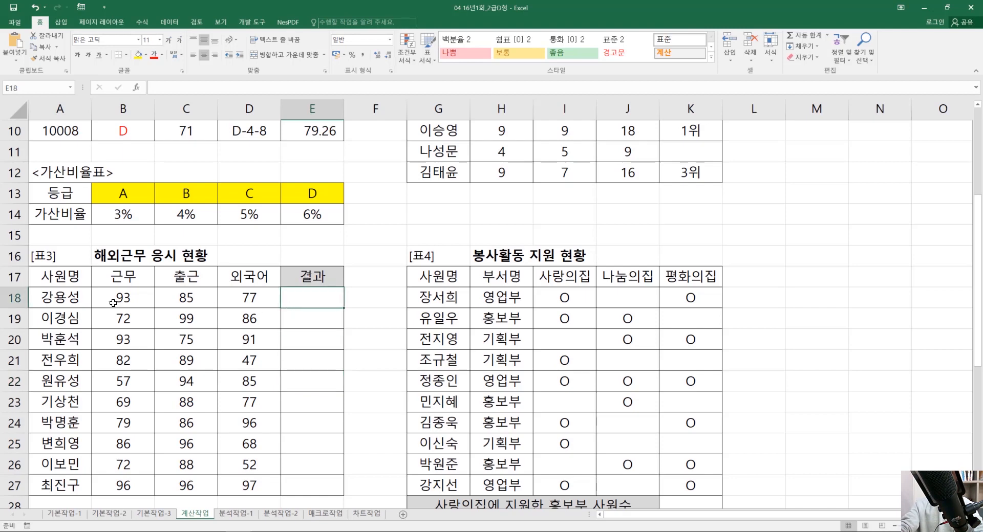
left_click_drag(117, 306, 185, 301)
left_click(138, 57)
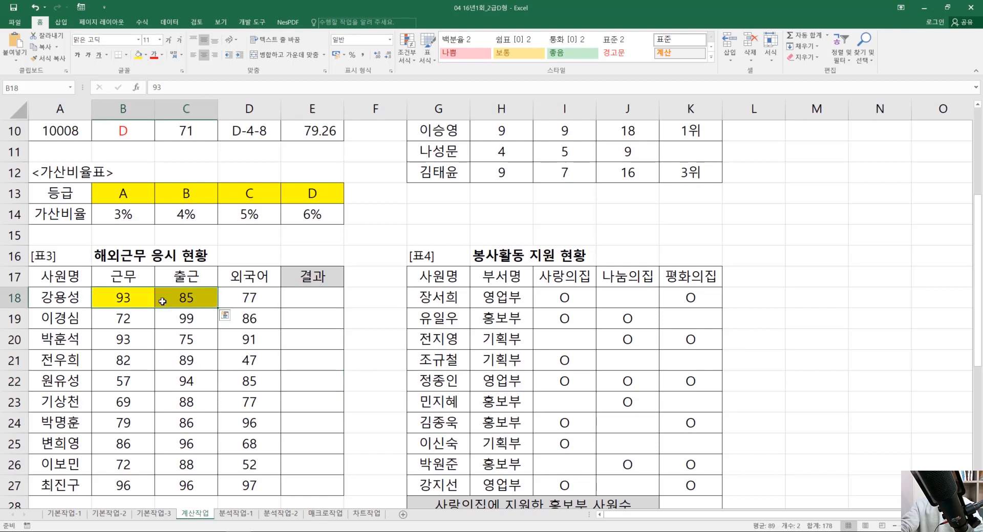
left_click(191, 301)
left_click(148, 302)
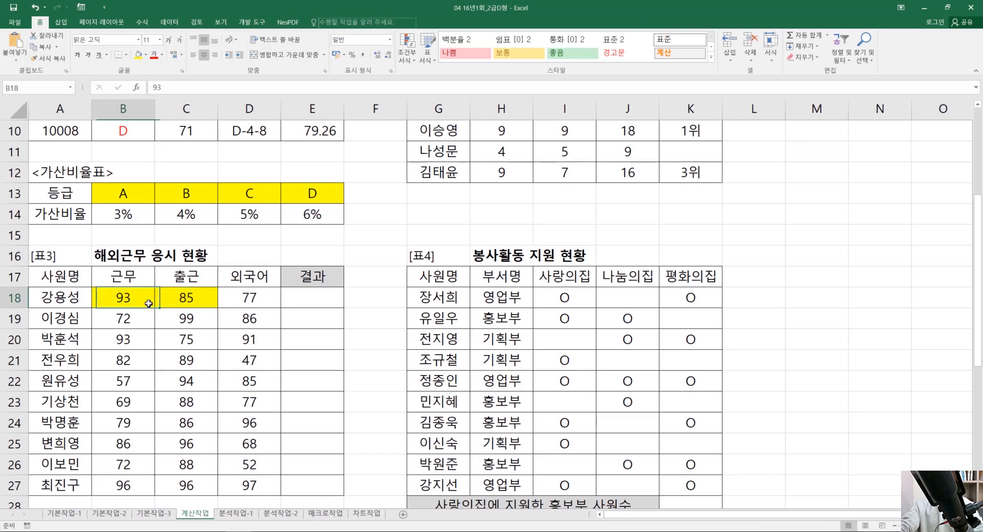
left_click(197, 302)
Step: Color the 외국어 score in D18 red and compare it with the highlighted B18:C18 scores
left_click(254, 299)
left_click(424, 295)
left_click_drag(270, 296, 174, 301)
left_click(231, 294)
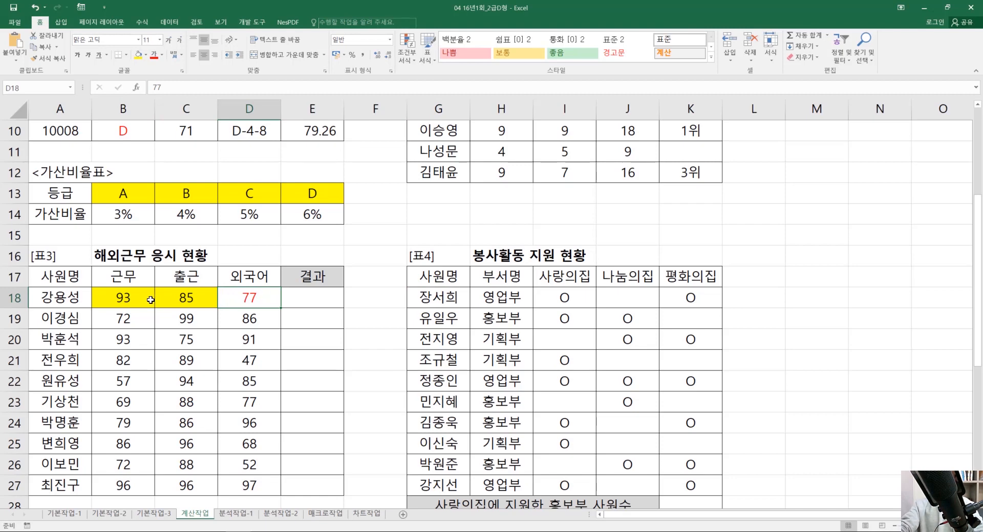
left_click_drag(106, 300, 169, 301)
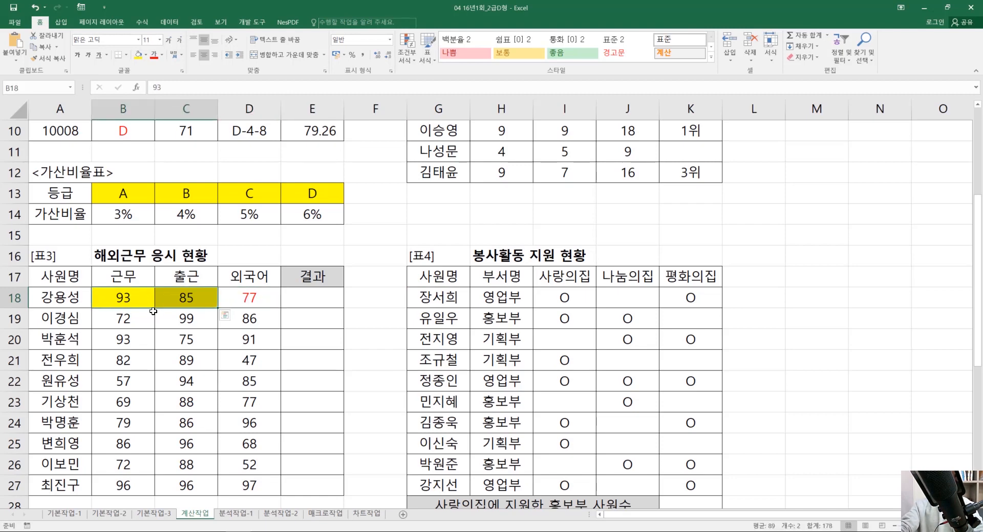
left_click(224, 299)
left_click_drag(224, 299, 245, 300)
Step: Start an OR function in E18 and set its Logical1 to B18>=80
left_click(311, 299)
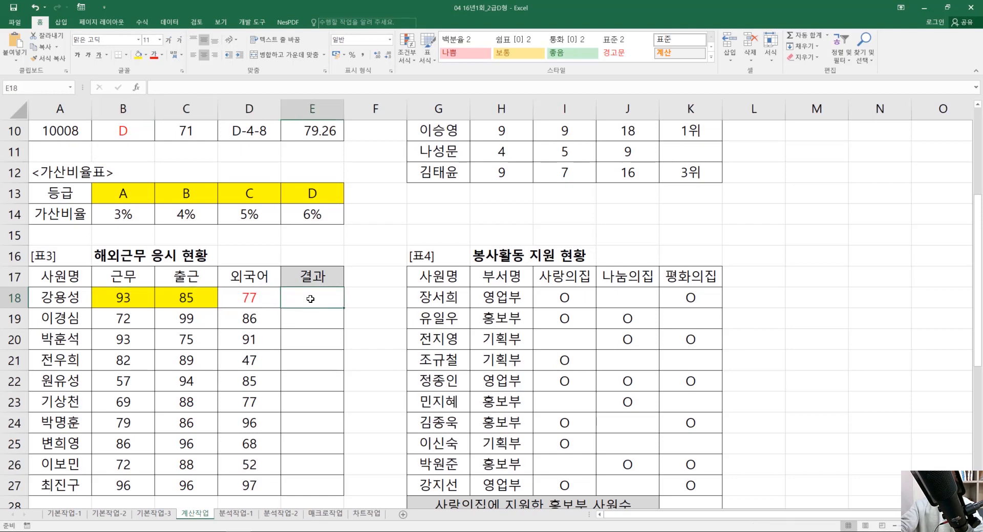
type("=ㅐ")
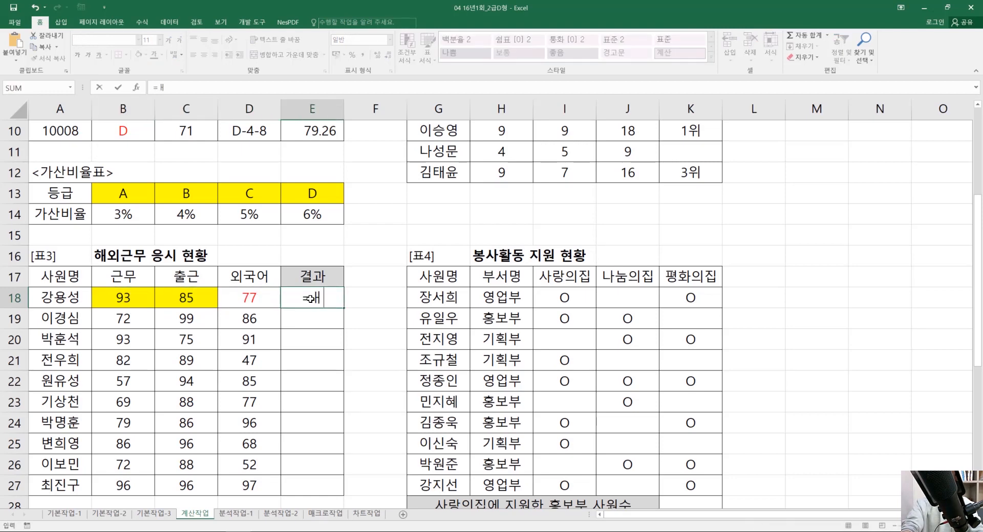
key("BackSpace")
key("Hangul")
type("or")
key("Tab")
key("ctrl+a")
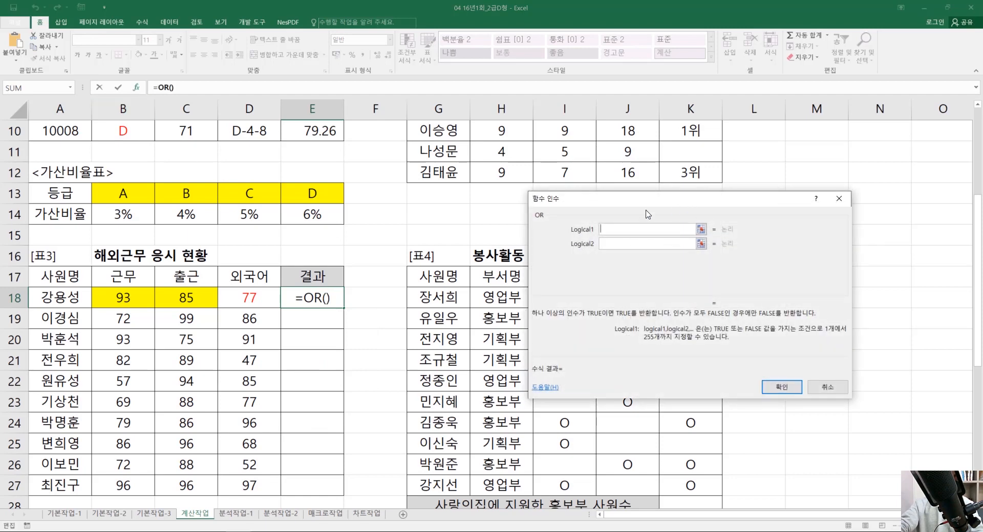
left_click_drag(692, 198, 508, 217)
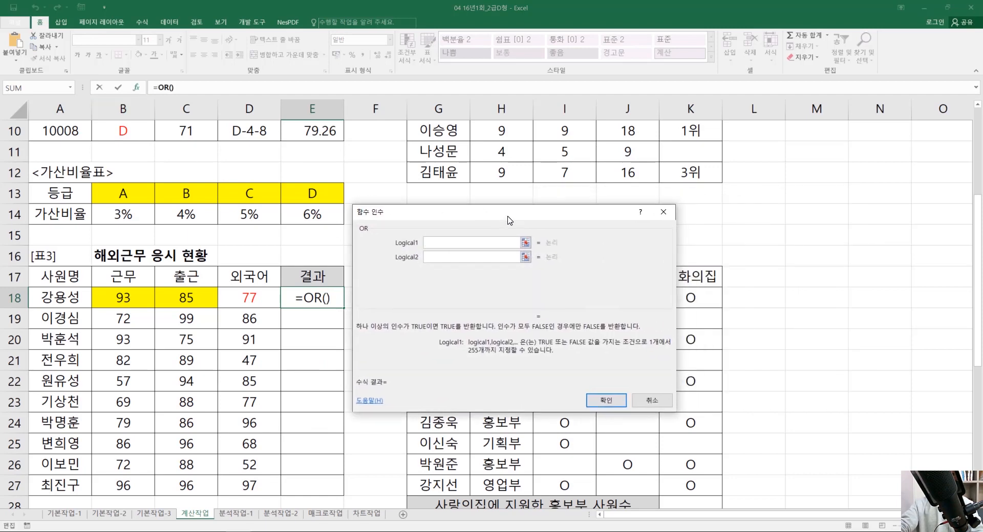
left_click(122, 301)
type(">=")
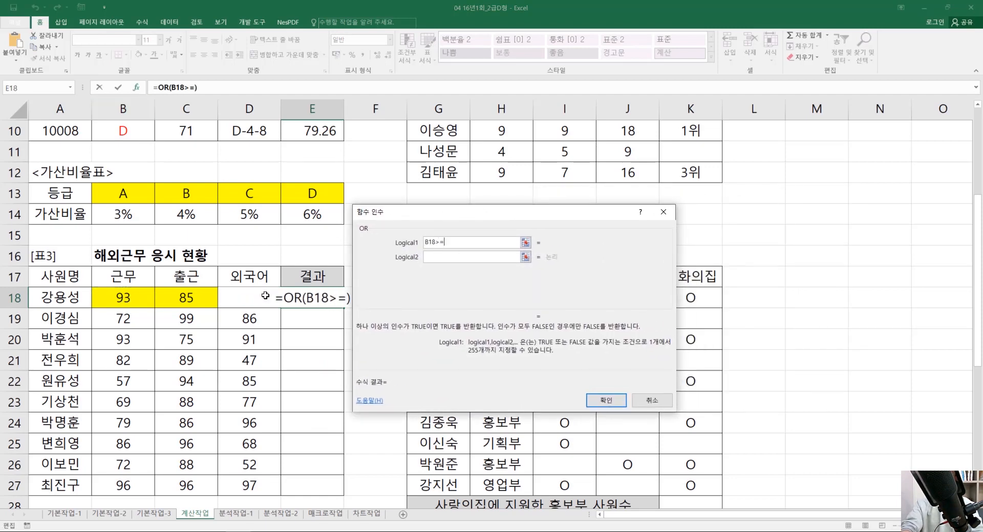
type("80")
Step: Set OR's Logical2 to C18>=80 and confirm the formula in E18
key("Tab")
left_click(178, 298)
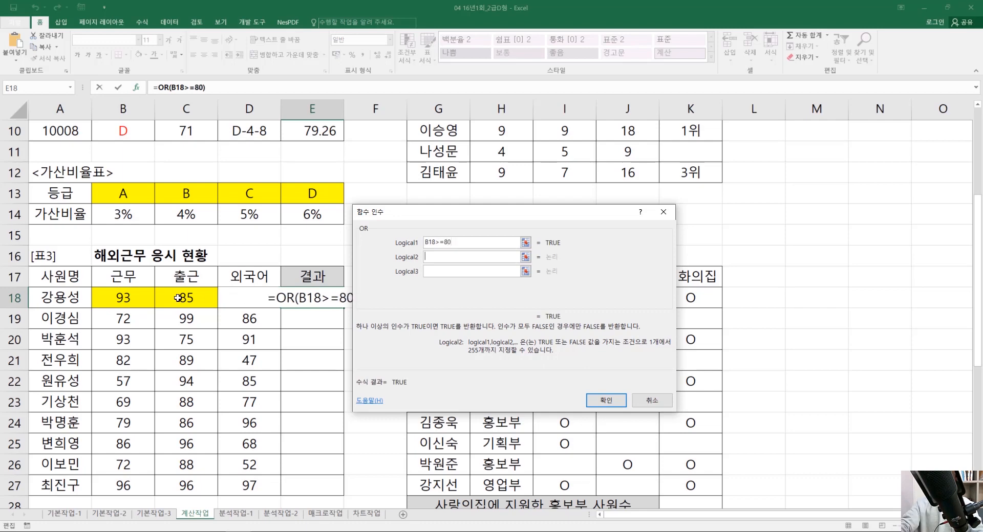
type(">=80")
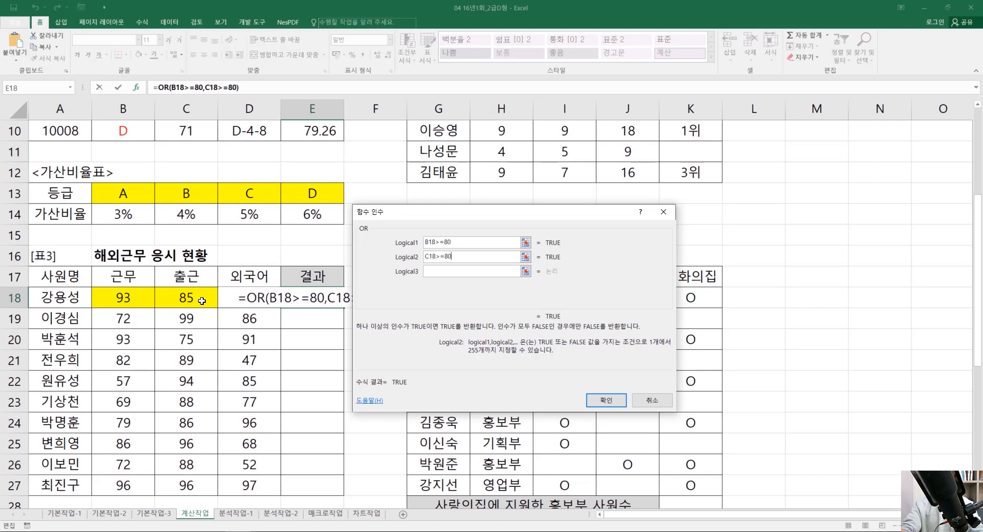
key("Return")
Step: Fill the OR formula from E18 down through E27 and review the 결과 column
left_click_drag(345, 308, 327, 449)
left_click(381, 352)
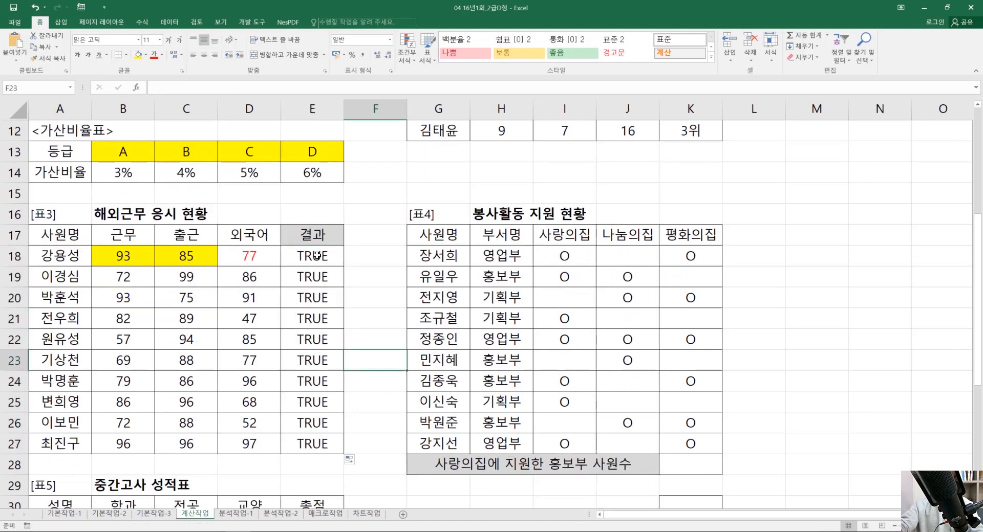
left_click_drag(318, 256, 323, 449)
left_click(363, 437)
Step: Compare the 근무 and 출근 scores, especially row 19, with the OR results, and look over the 외국어 scores
left_click_drag(124, 257, 187, 445)
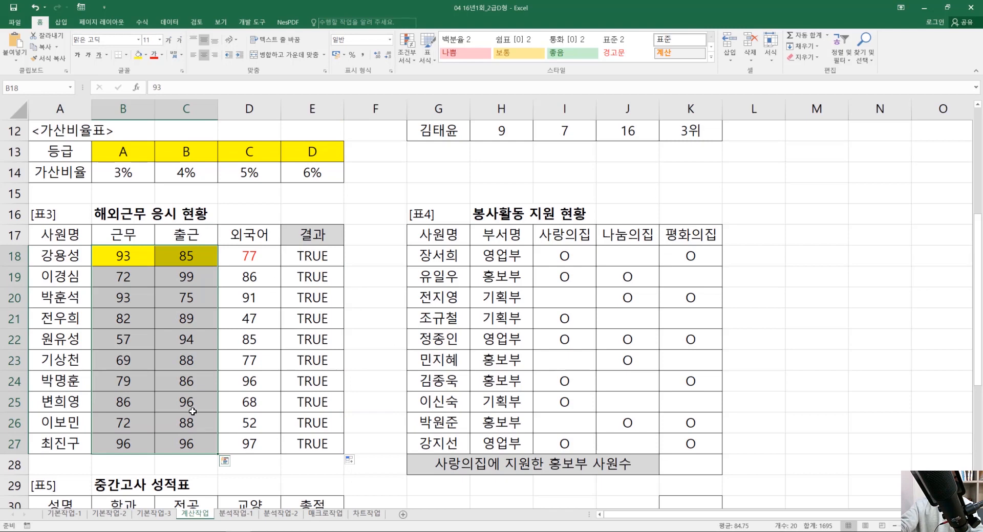
left_click(70, 280)
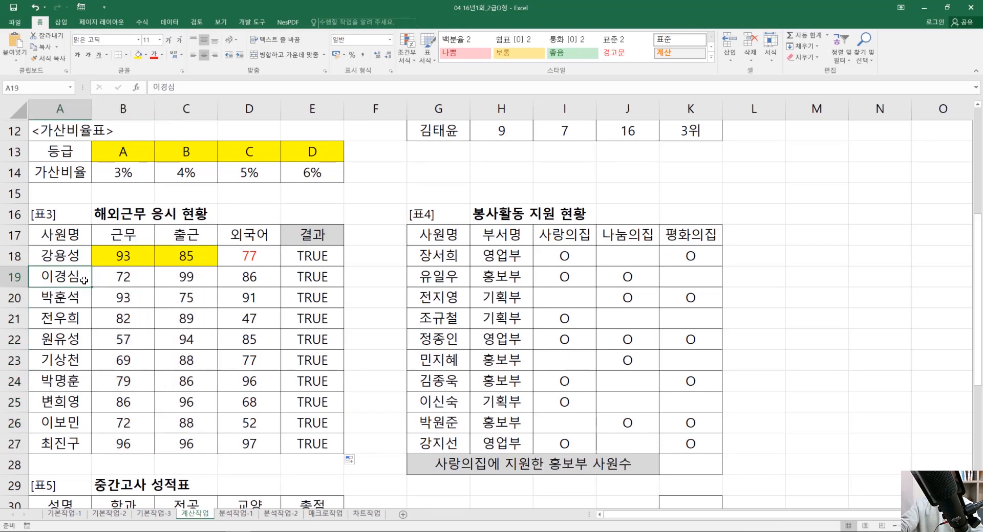
left_click_drag(114, 281, 183, 280)
left_click(115, 279)
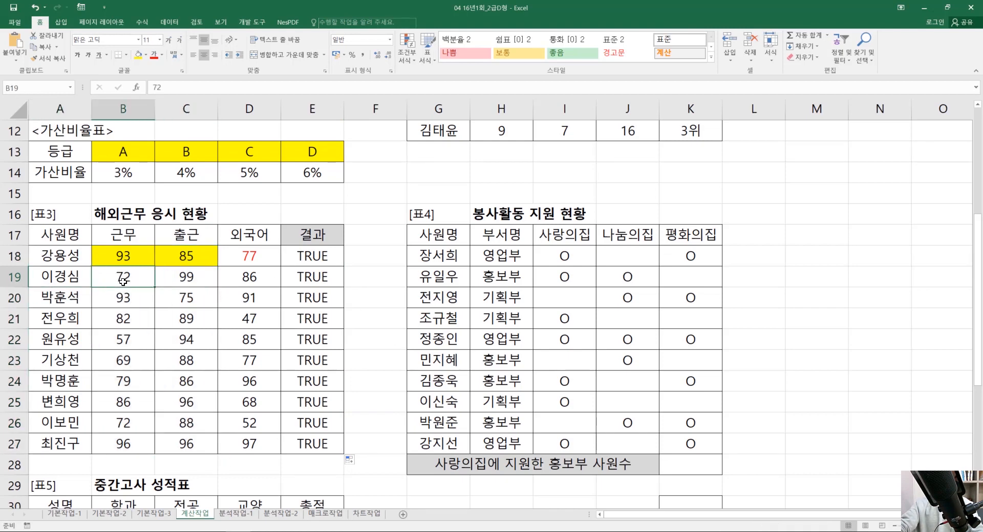
left_click(180, 281)
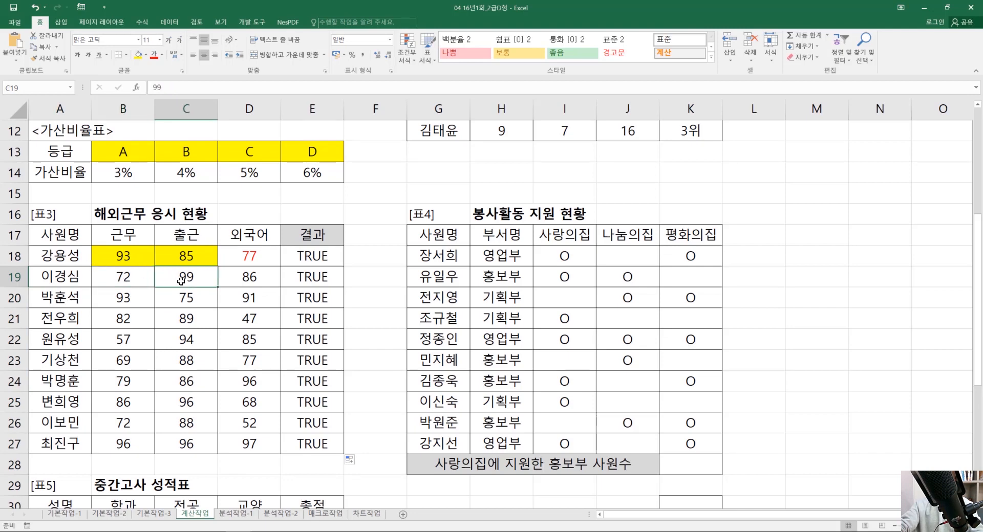
left_click(315, 275)
left_click(333, 262)
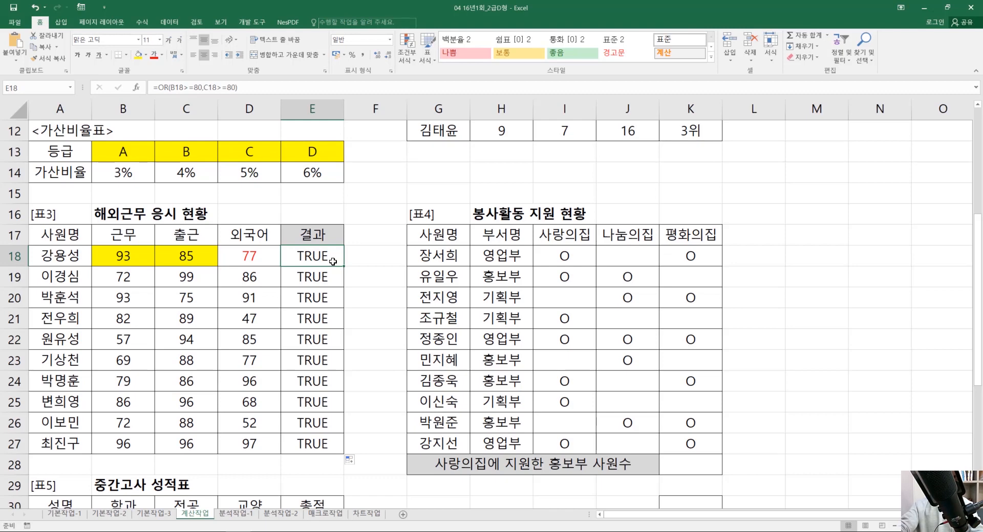
left_click_drag(266, 258, 240, 444)
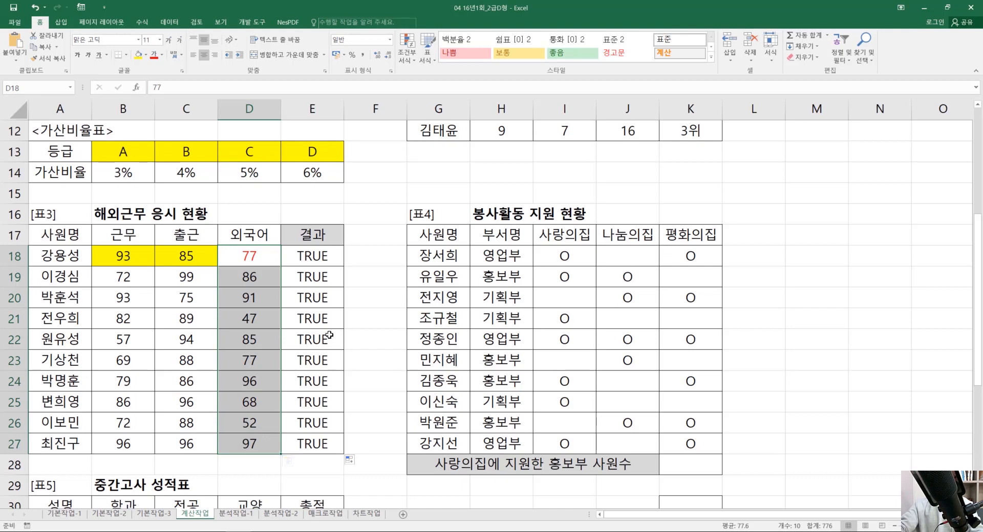
Step: Replace E18's formula with an AND function that uses OR(B18>=80,C18>=80) as its Logical1
left_click(340, 257)
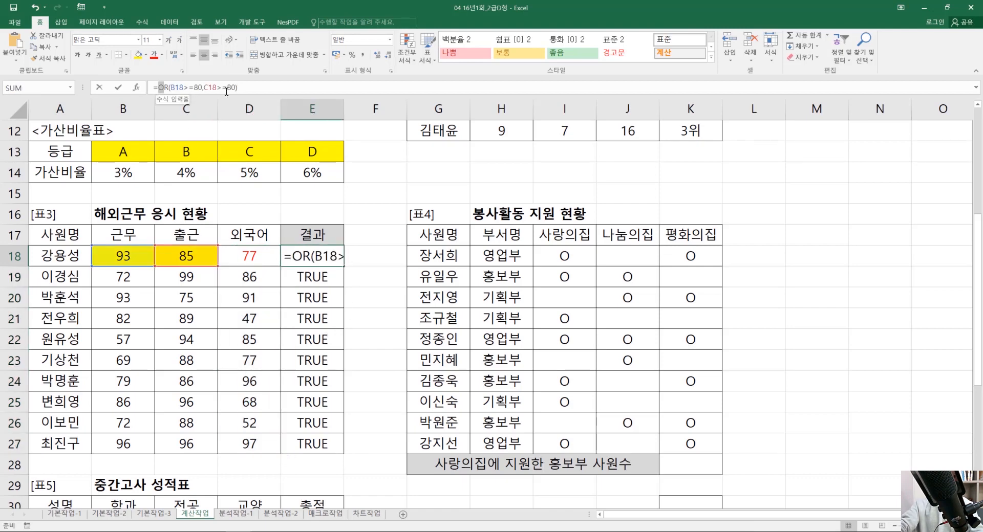
left_click_drag(159, 87, 309, 100)
key("ctrl+c")
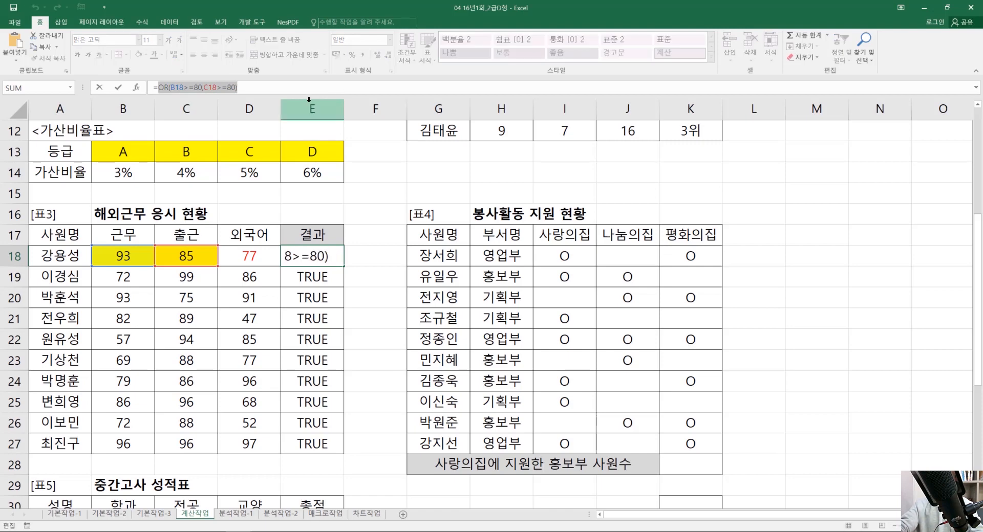
key("BackSpace")
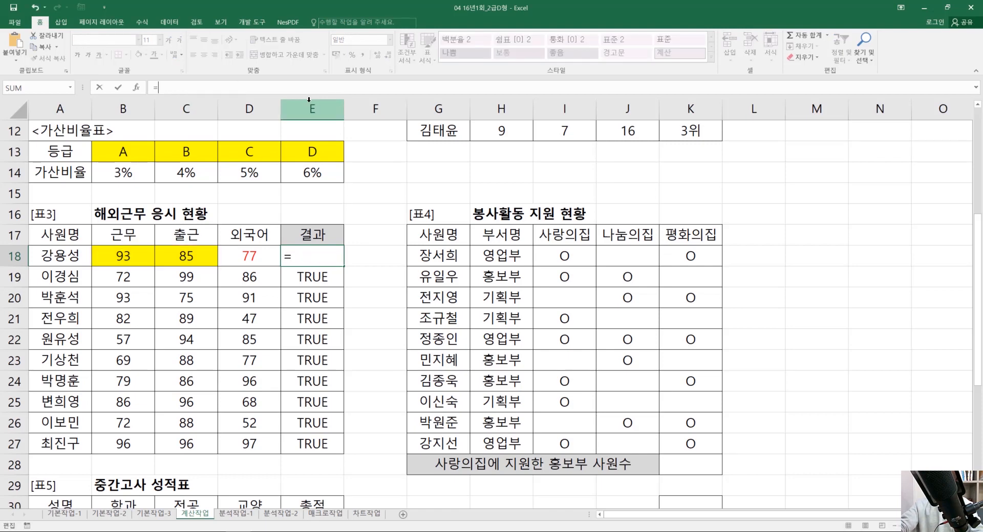
type("AND(")
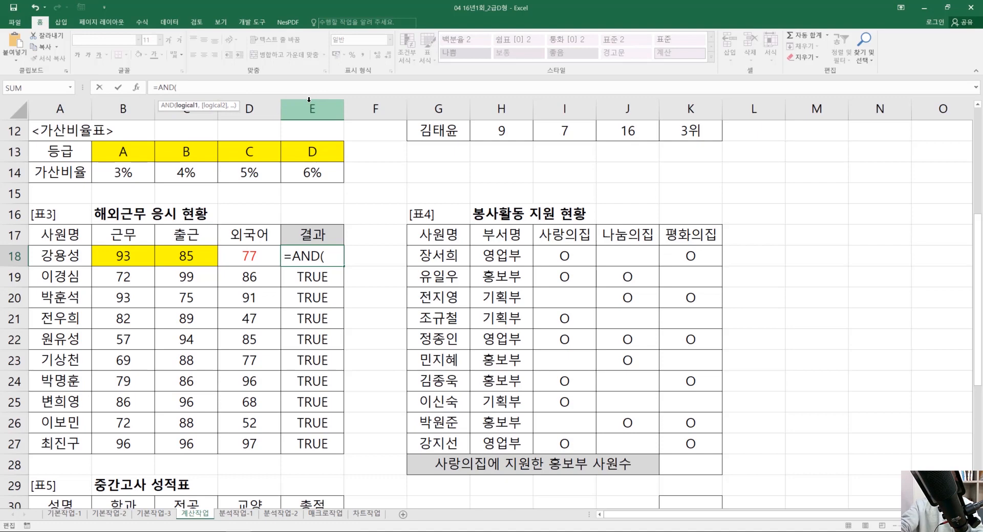
left_click(137, 88)
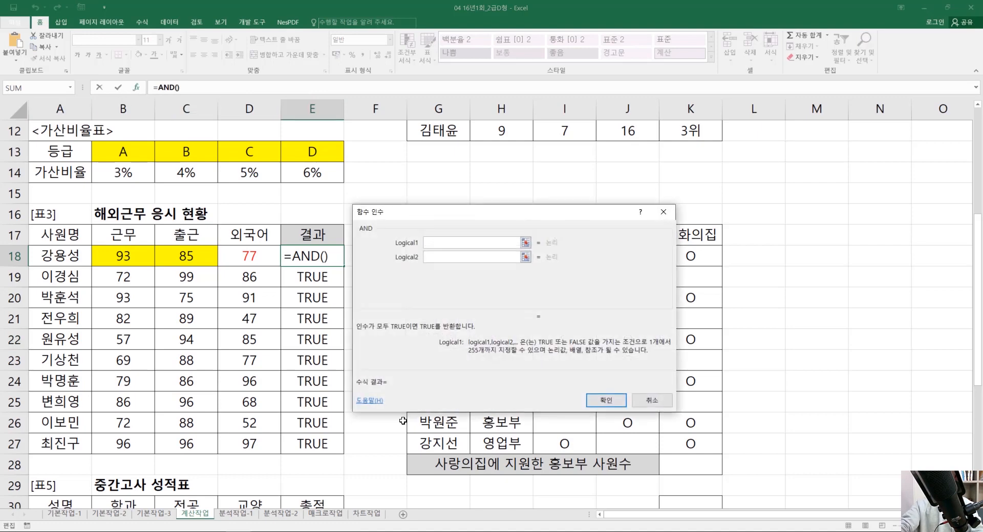
key("ctrl+v")
key("Tab")
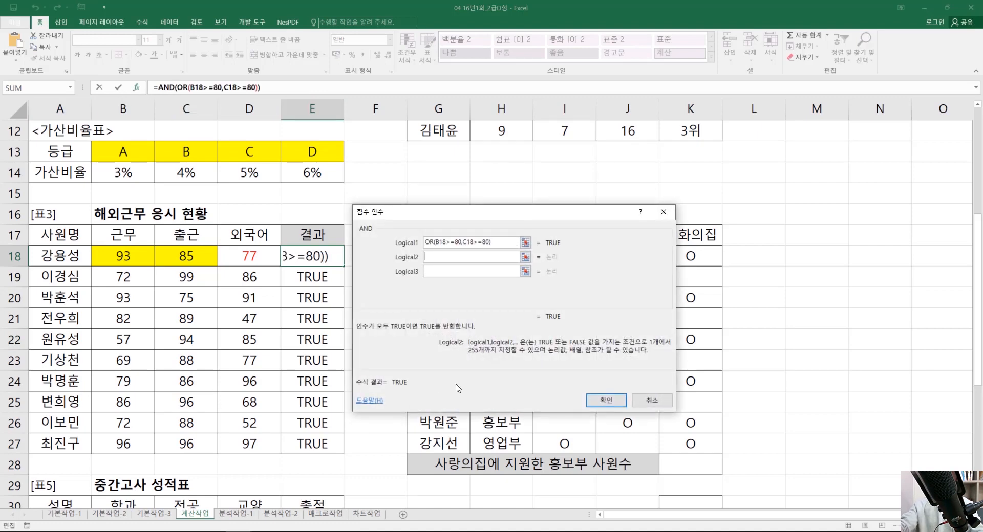
Step: Set AND's Logical2 to D18>=90 and confirm the formula in E18
left_click(242, 259)
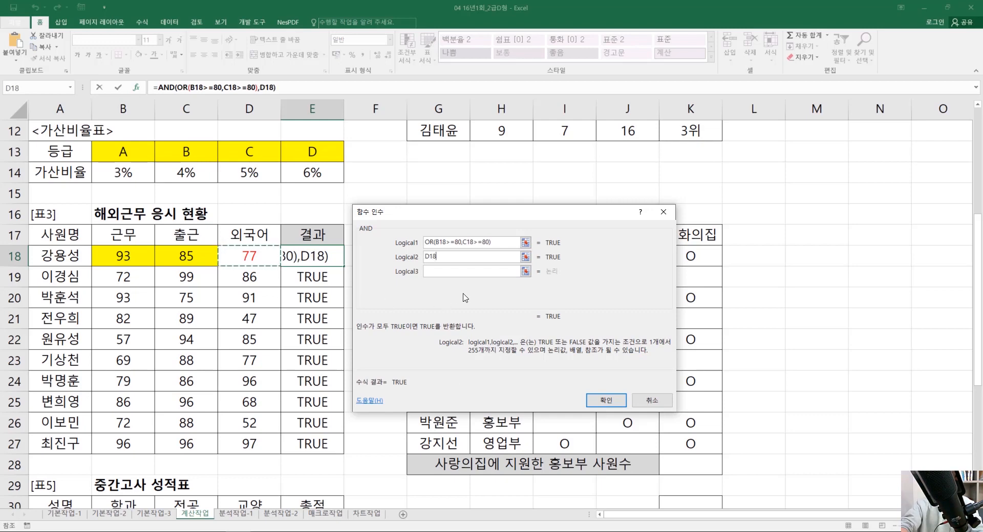
type(">=")
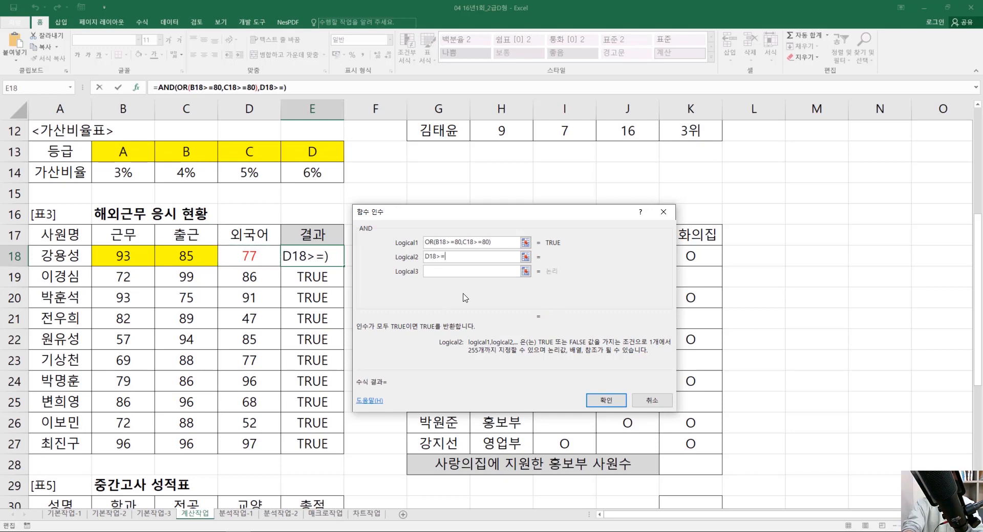
type("90")
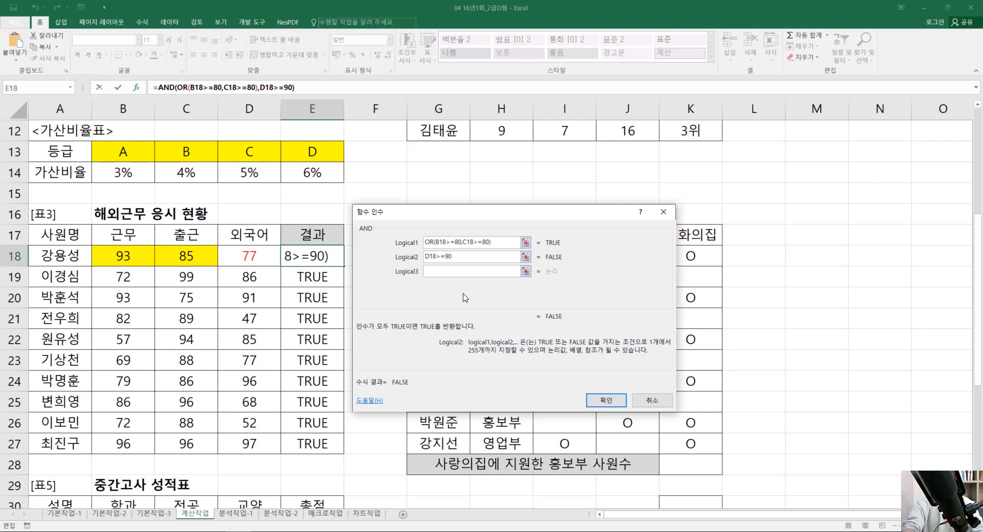
key("Return")
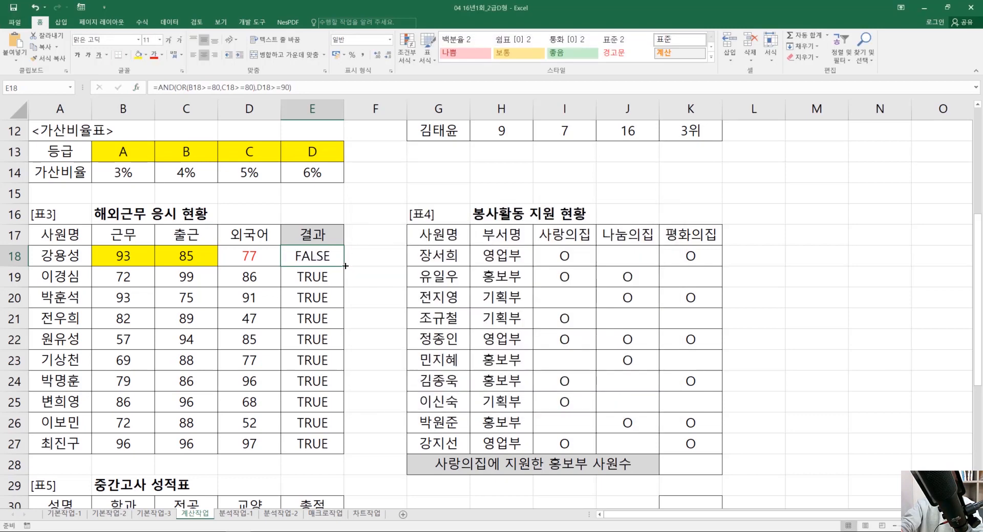
Step: Fill the AND formula from E18 down through E27 and review the 결과 column, especially row 20
left_click_drag(345, 266, 333, 448)
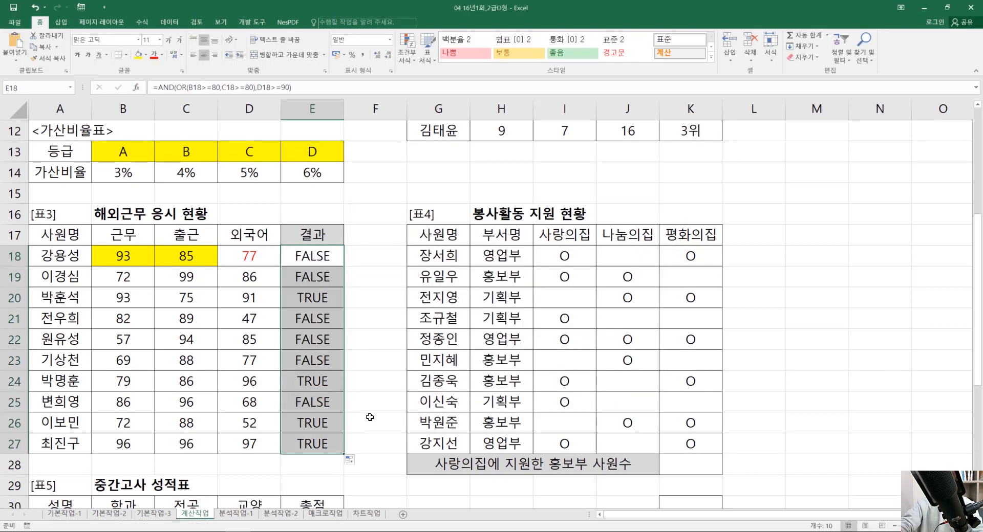
left_click(370, 405)
left_click(317, 291)
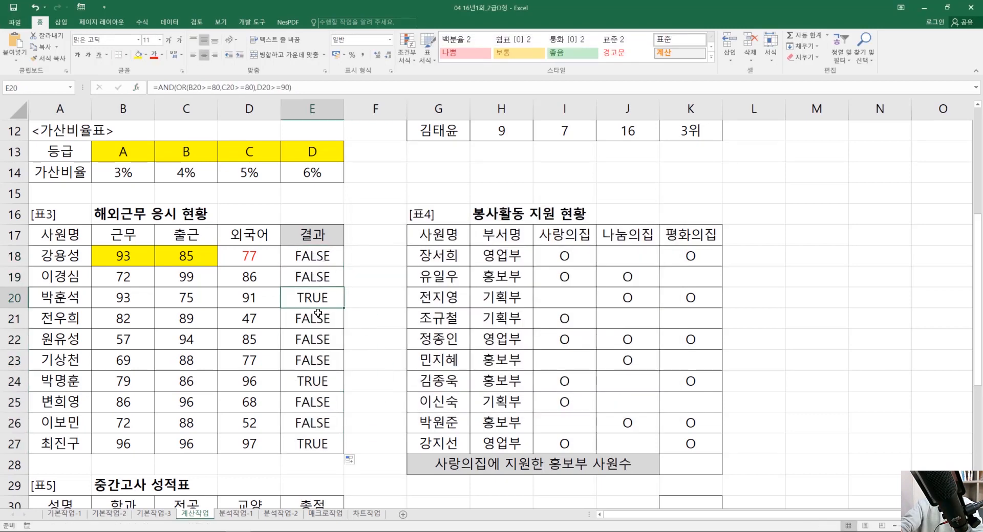
left_click(377, 292)
Step: Replace E18's formula with an IF function that uses the copied AND(OR(B18>=80,C18>=80),D18>=90) expression as its Logical_test
left_click(338, 261)
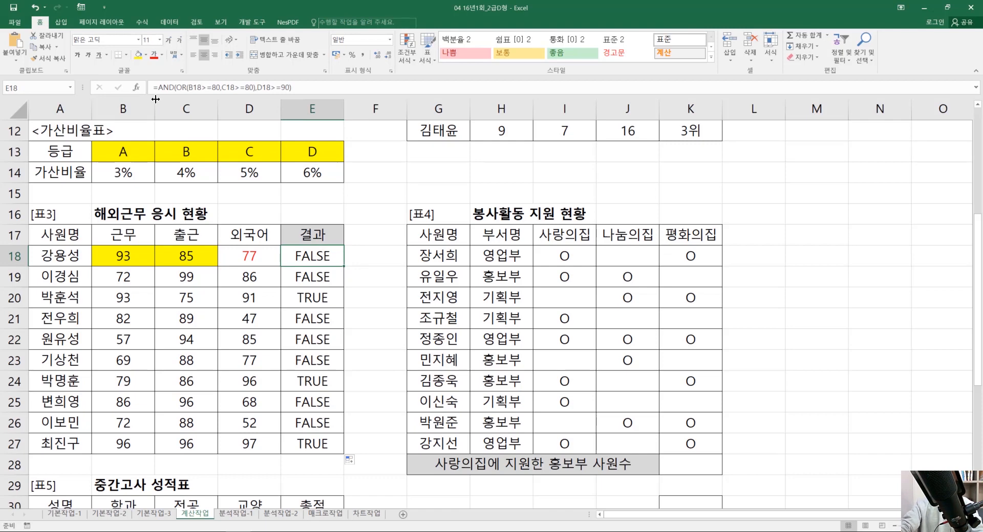
left_click_drag(159, 91, 333, 89)
key("ctrl+c")
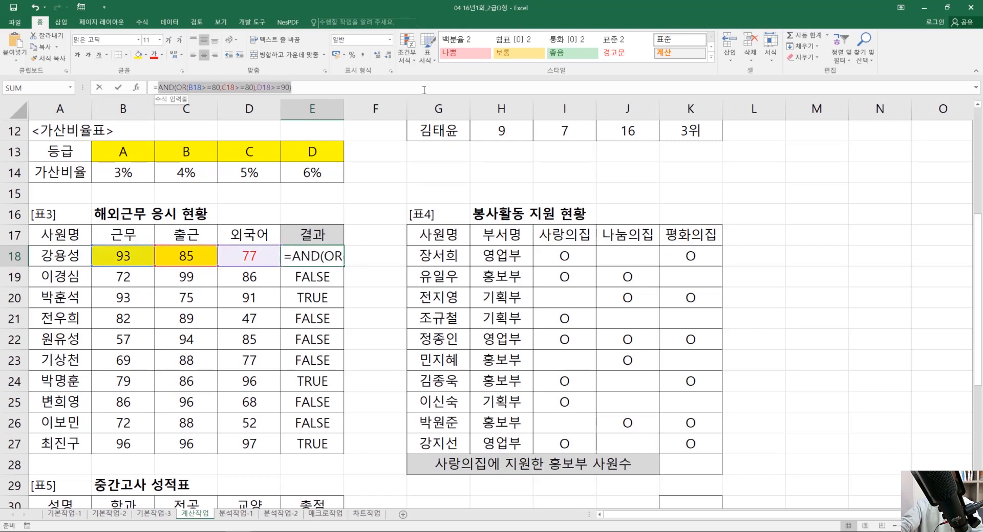
key("BackSpace")
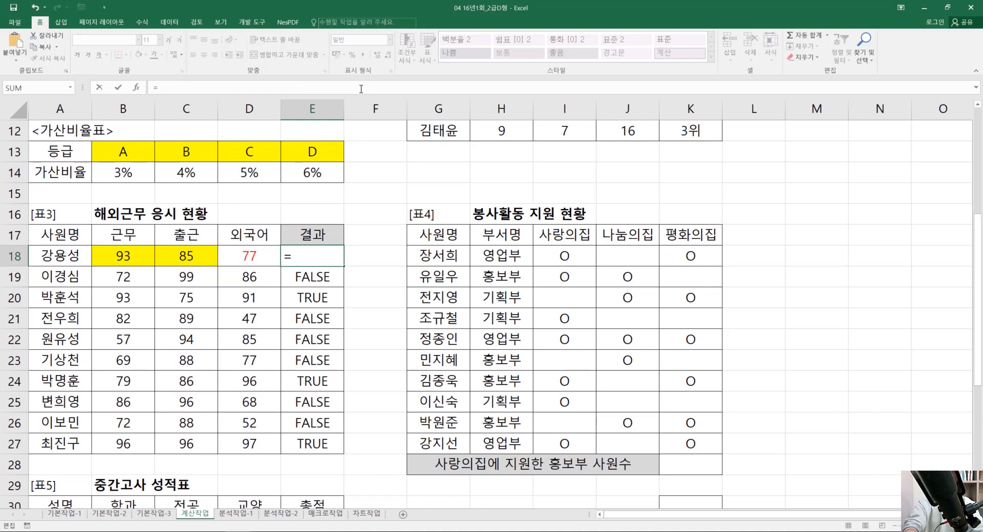
type("IF(")
left_click(136, 88)
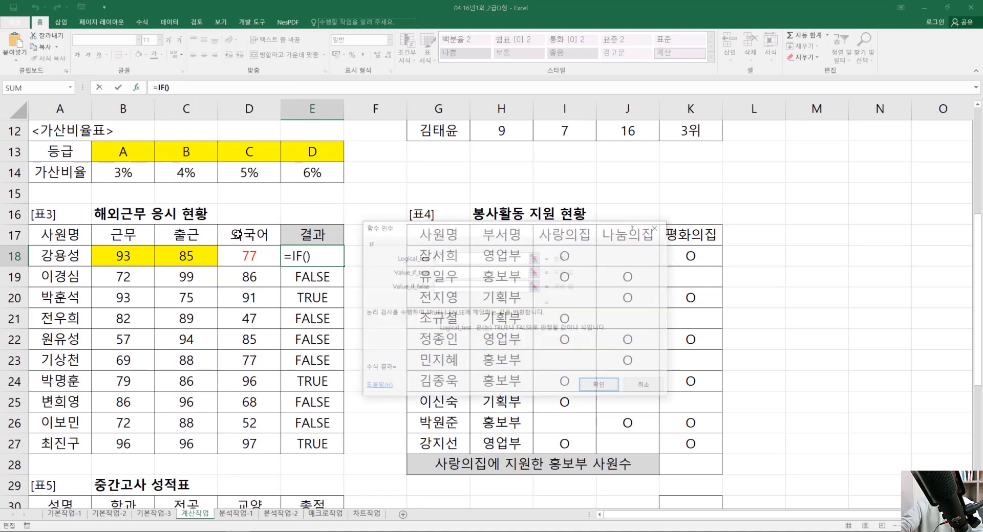
key("ctrl+v")
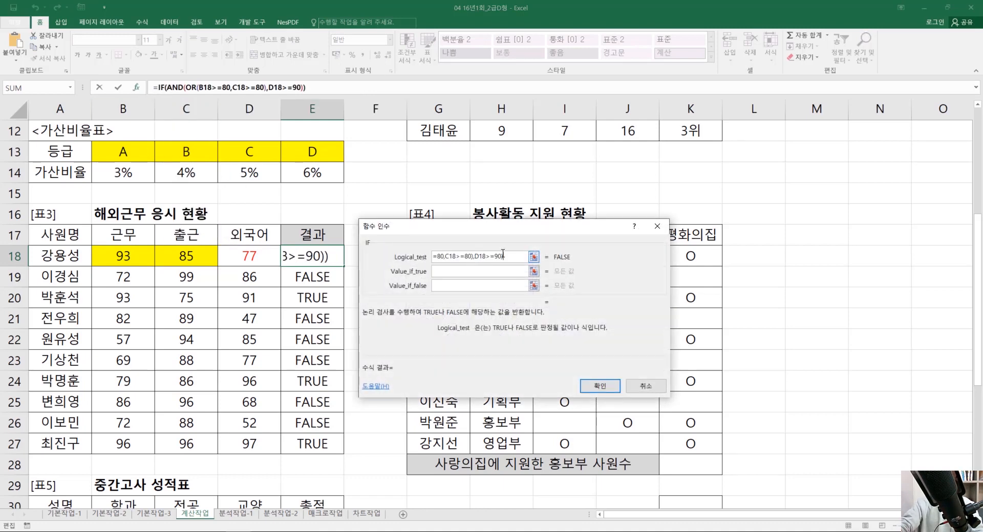
left_click_drag(516, 256, 361, 260)
Step: Set IF's Value_if_true to 해외근무 and Value_if_false to 국내근무, and confirm the formula in E18
left_click(465, 272)
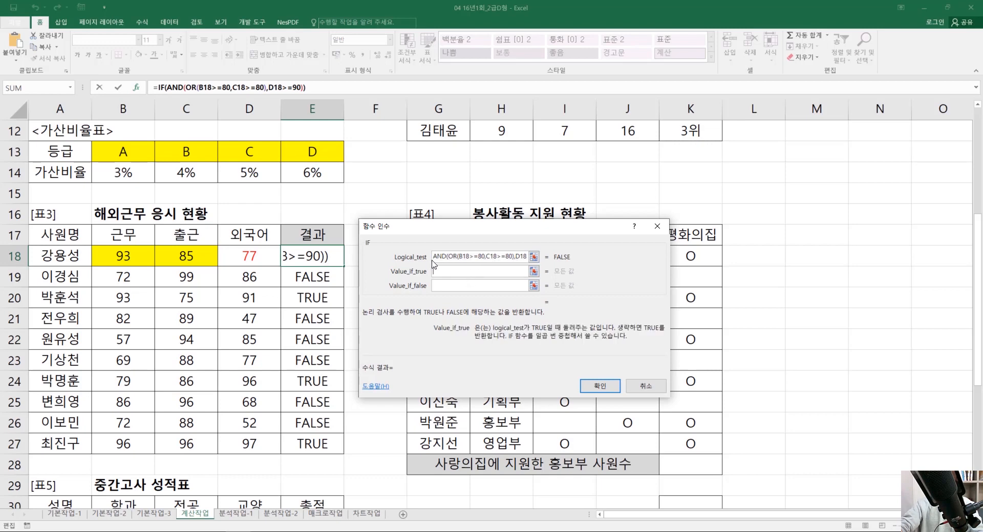
type("D")
key("BackSpace")
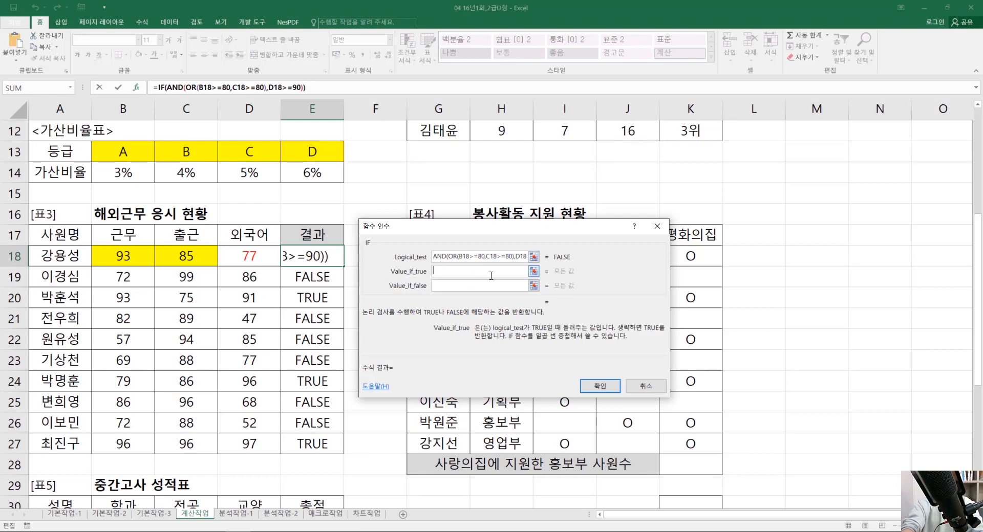
type("해외근무")
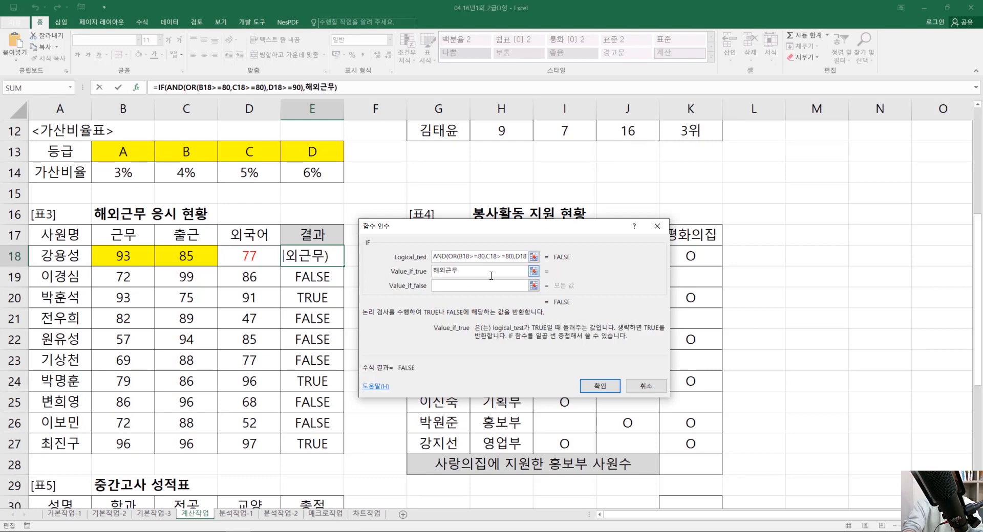
key("Tab")
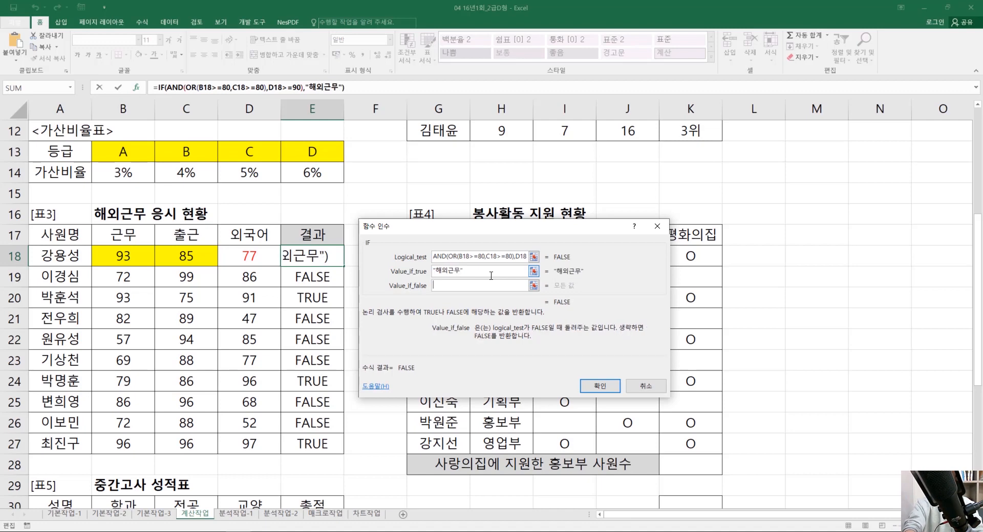
type("국내근무")
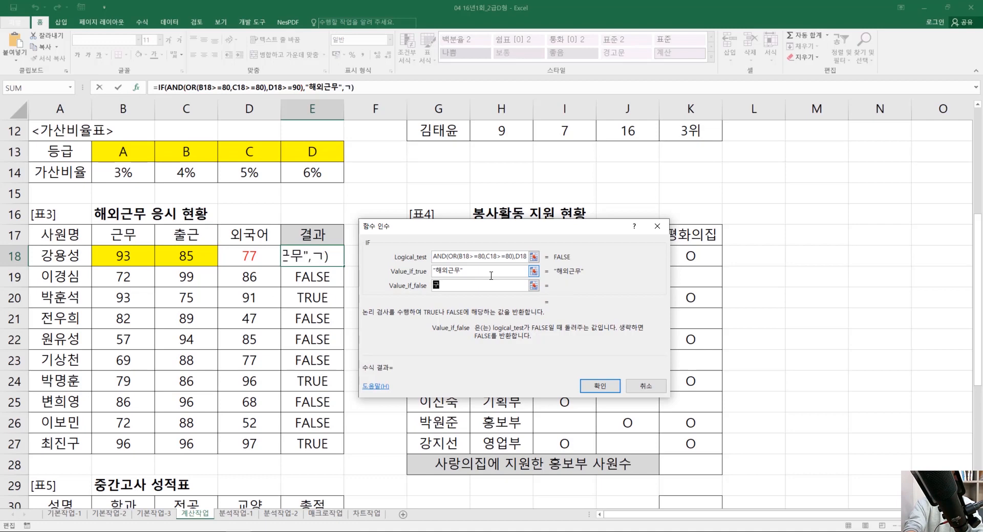
key("Tab")
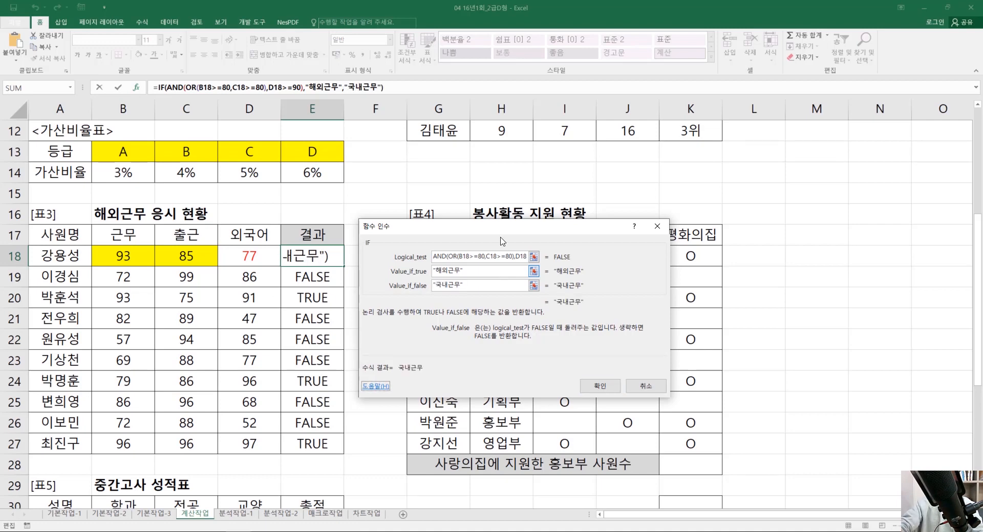
left_click(599, 385)
Step: Fill the IF formula from E18 down through E27 in the 결과 column
double_click(343, 266)
left_click(348, 271)
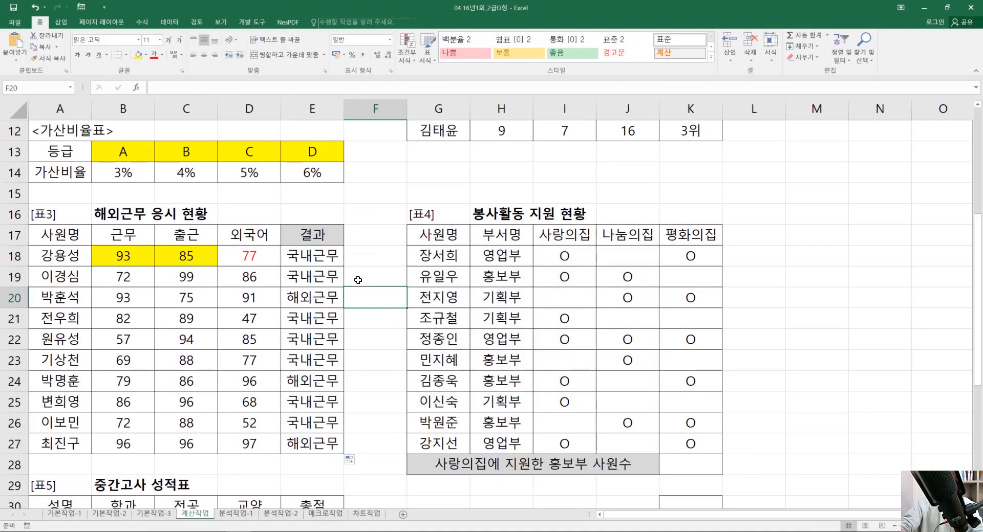
left_click(379, 418)
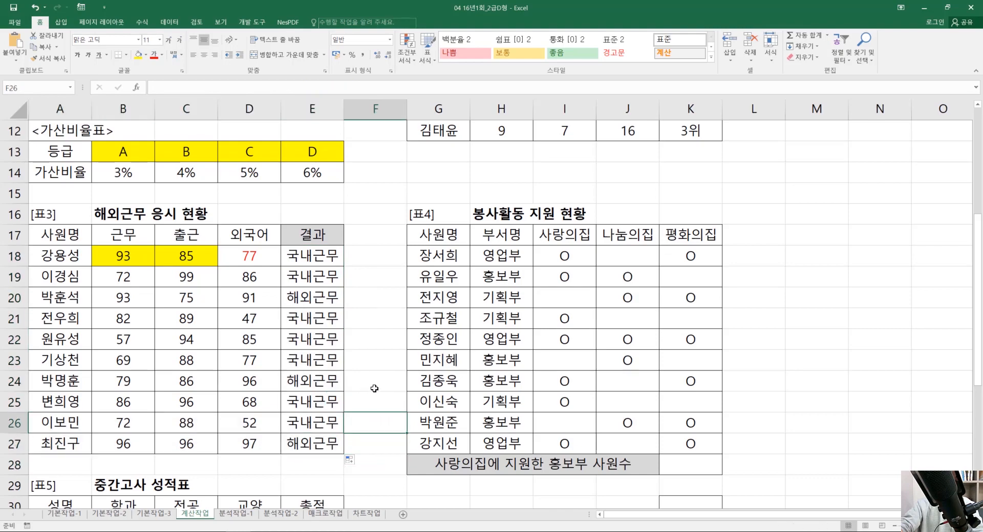
Step: Examine the 표4 봉사활동 지원 현황 table in G17:K27, including the O marks in I18:K27
left_click(756, 404)
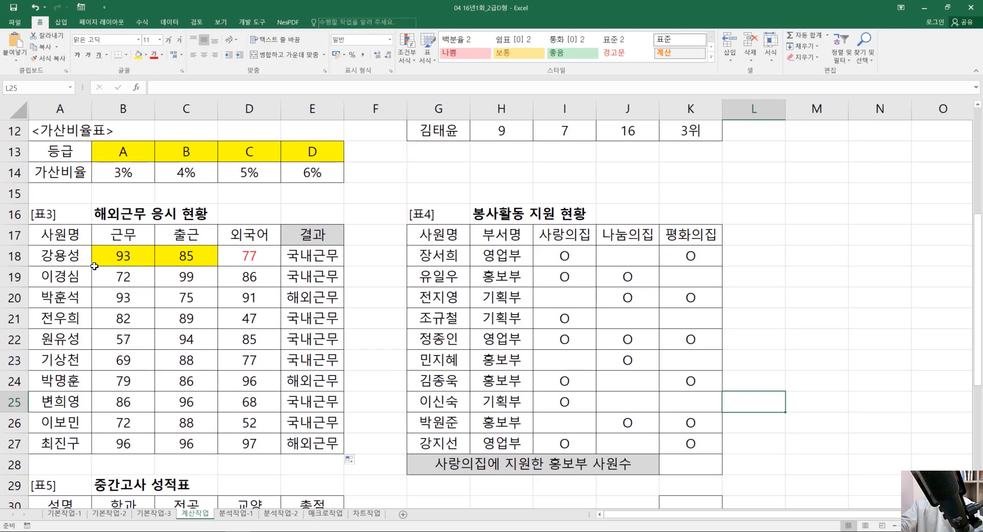
left_click_drag(486, 238, 449, 238)
left_click(449, 238)
left_click_drag(489, 273, 671, 446)
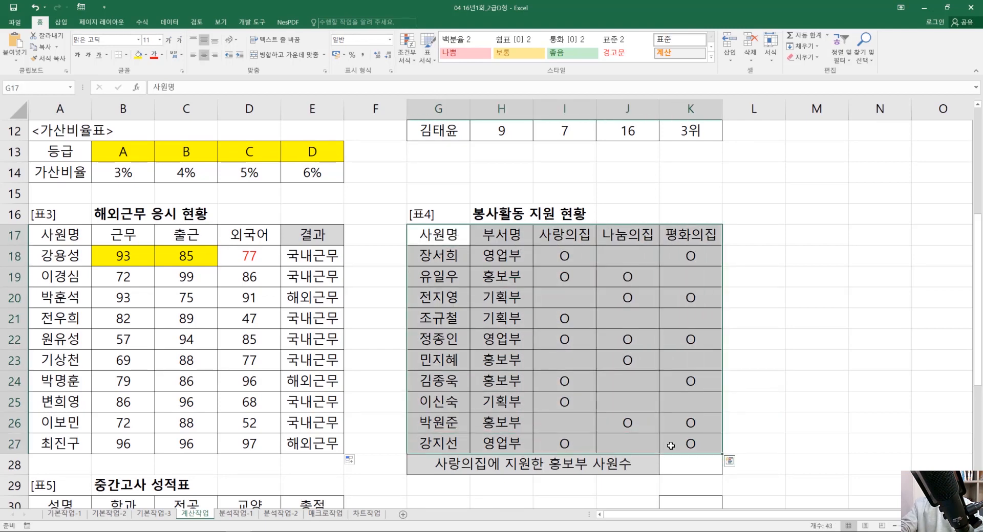
left_click(803, 387)
left_click_drag(435, 235, 671, 446)
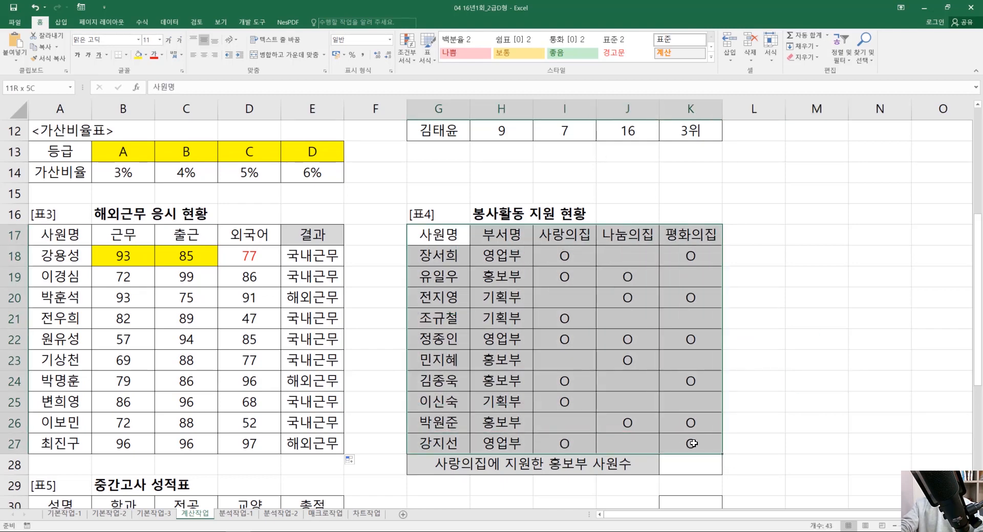
left_click(832, 425)
left_click_drag(571, 258, 673, 450)
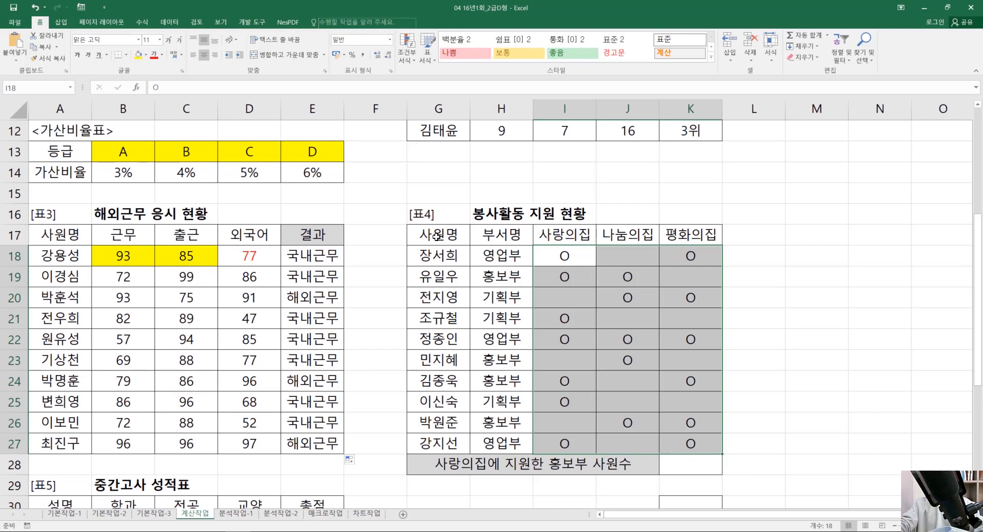
Step: Fill the 표4 header cells G17:K17 with yellow
left_click_drag(436, 238, 708, 241)
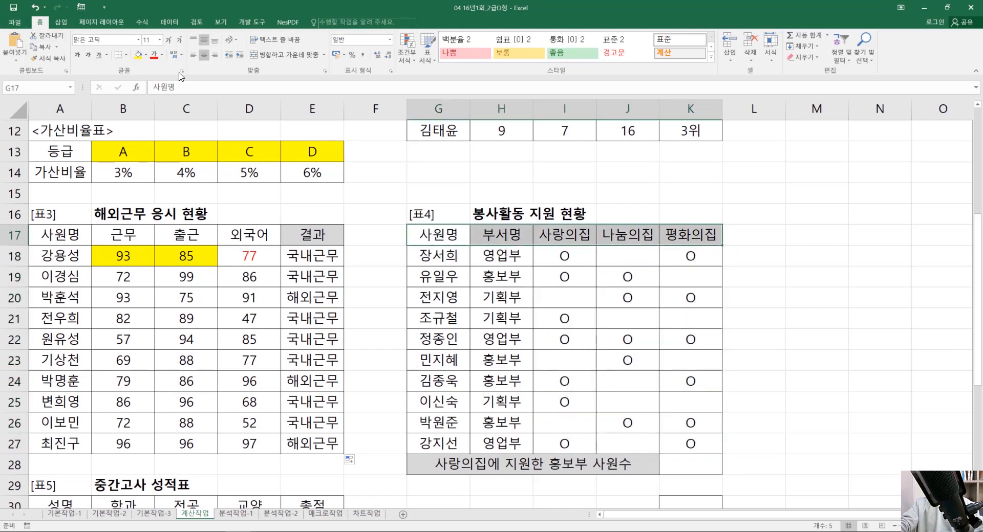
left_click(138, 55)
left_click(691, 235)
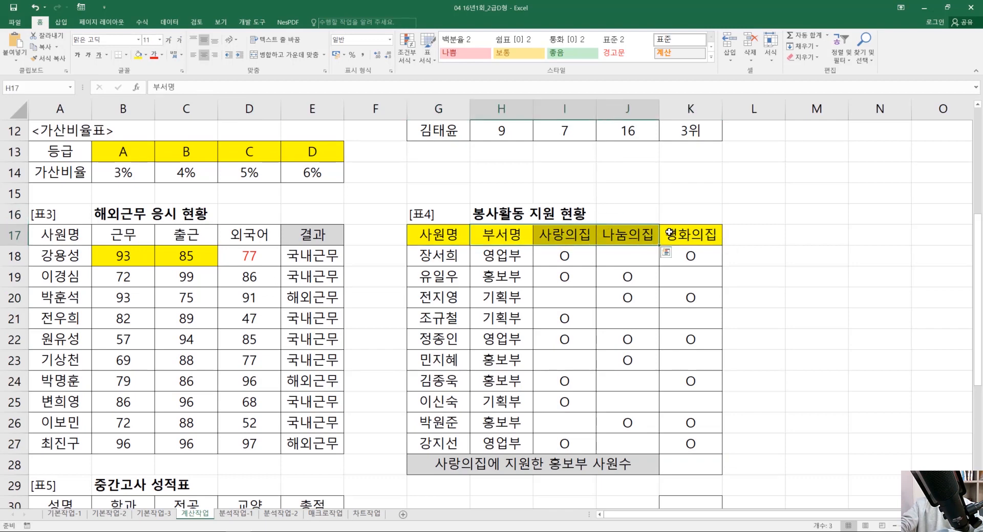
Step: Copy the 부서명 header from H17 into K30, the upper cell of the K30:K31 criteria range
scroll(799, 310, "down", 3)
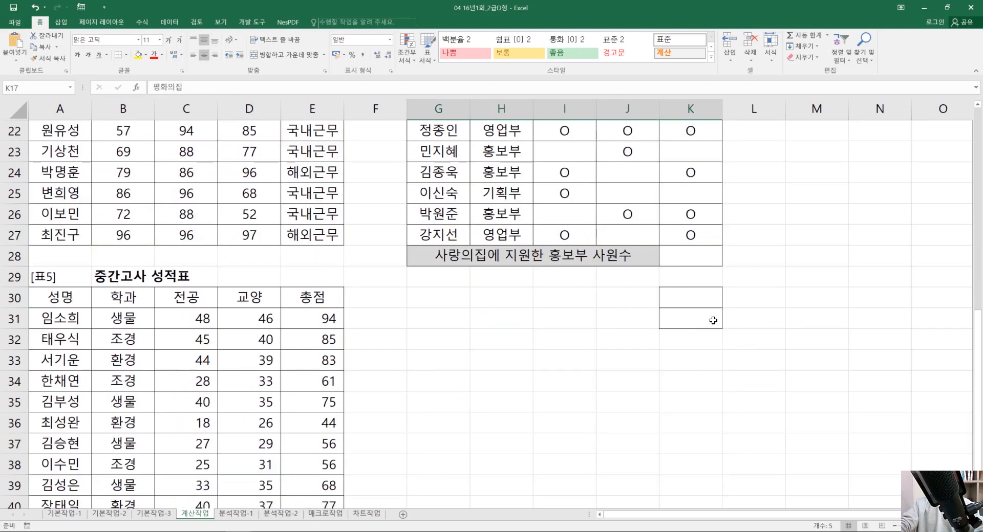
left_click_drag(699, 302, 718, 309)
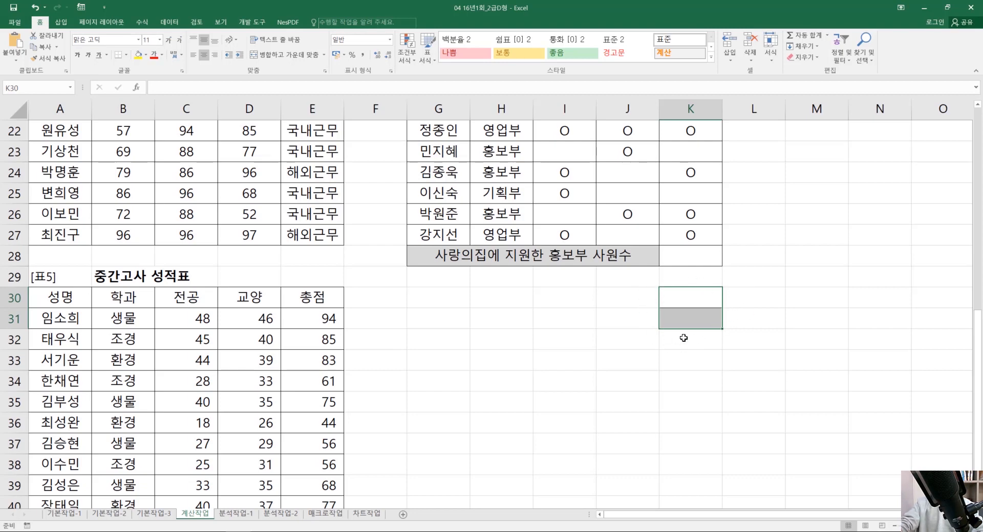
left_click(846, 331)
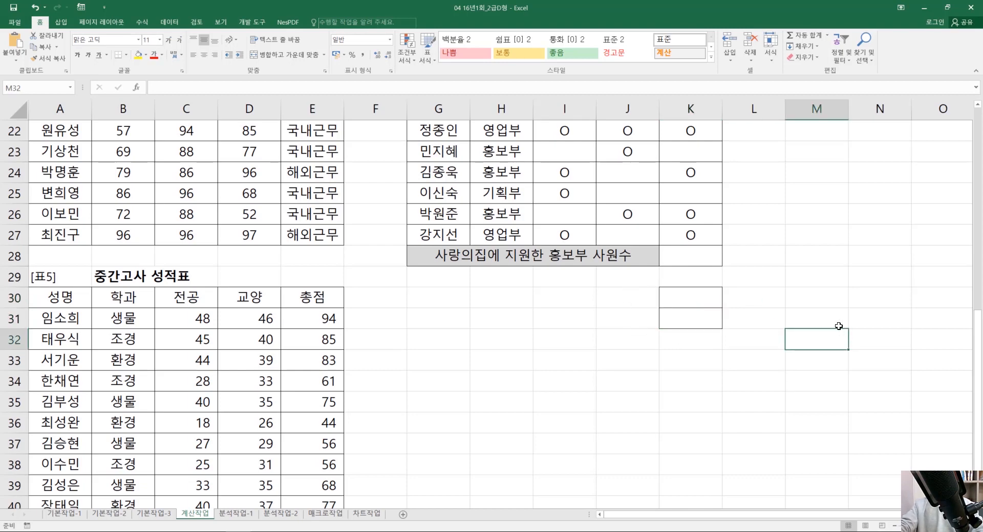
left_click_drag(840, 324, 760, 299)
left_click(819, 293)
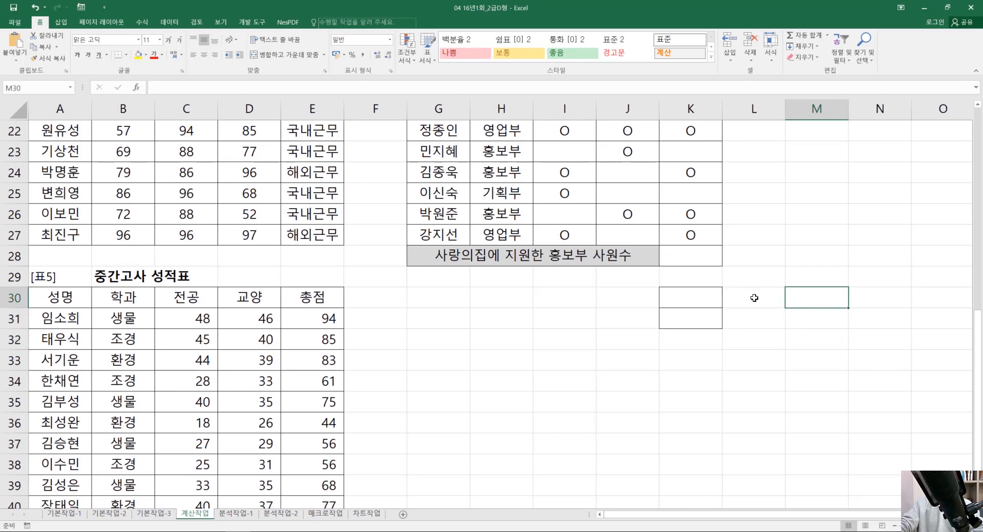
scroll(554, 234, "up", 3)
scroll(554, 235, "up", 3)
left_click(501, 408)
scroll(501, 408, "down", 3)
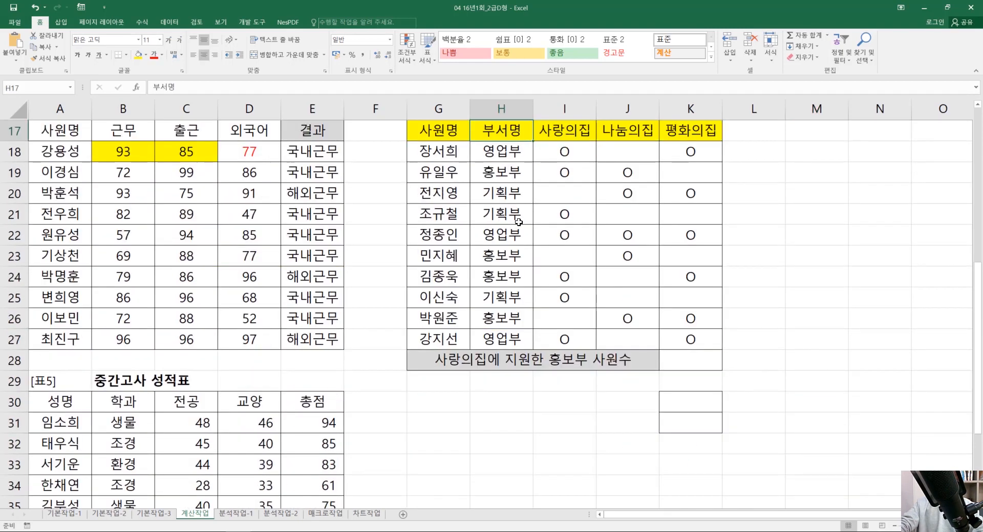
key("ctrl+c")
left_click(681, 394)
Step: Copy 홍보부 from H19 into K31 and check the K30:K31 criteria range
left_click(527, 175)
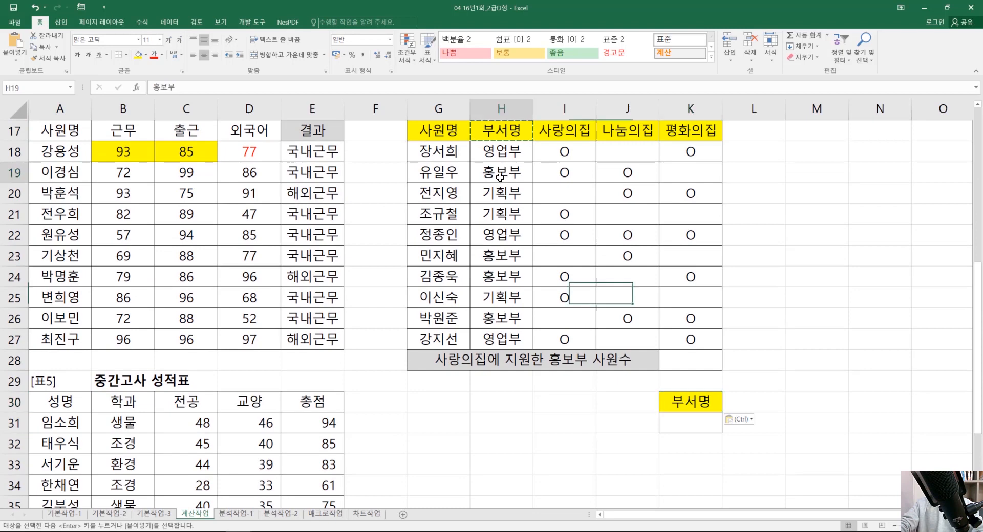
key("ctrl+c")
left_click(690, 428)
key("ctrl+v")
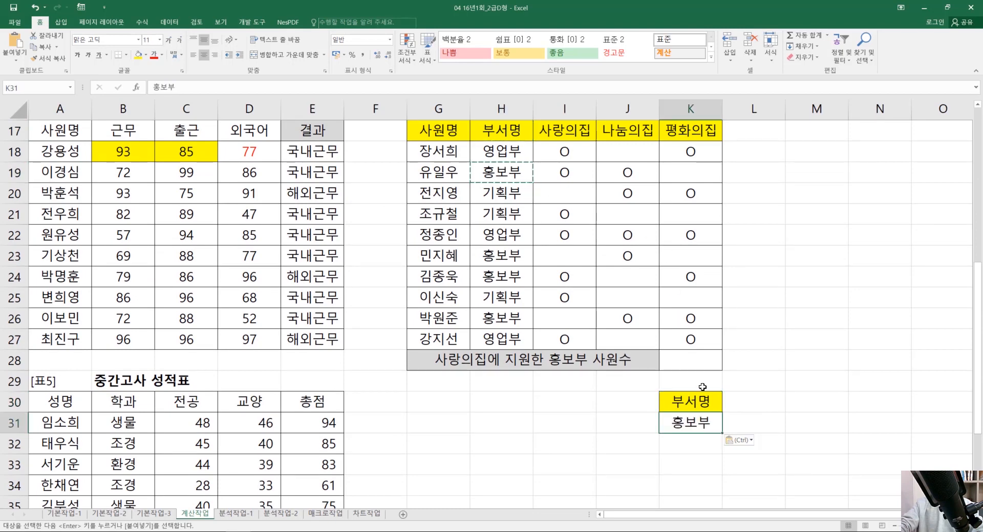
left_click_drag(686, 407, 690, 425)
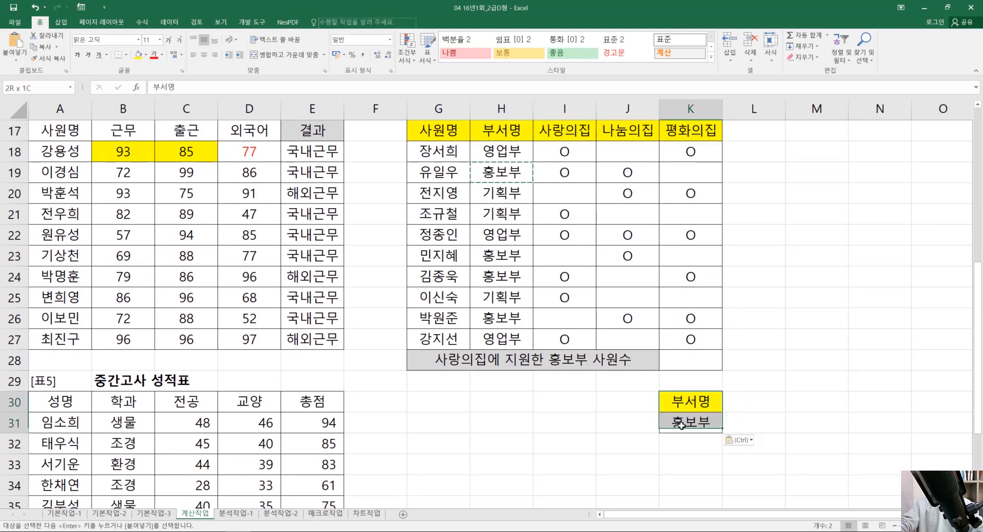
Step: Start a DCOUNTA function in K28 with the 표4 range G17:K27 as its Database
left_click(716, 358)
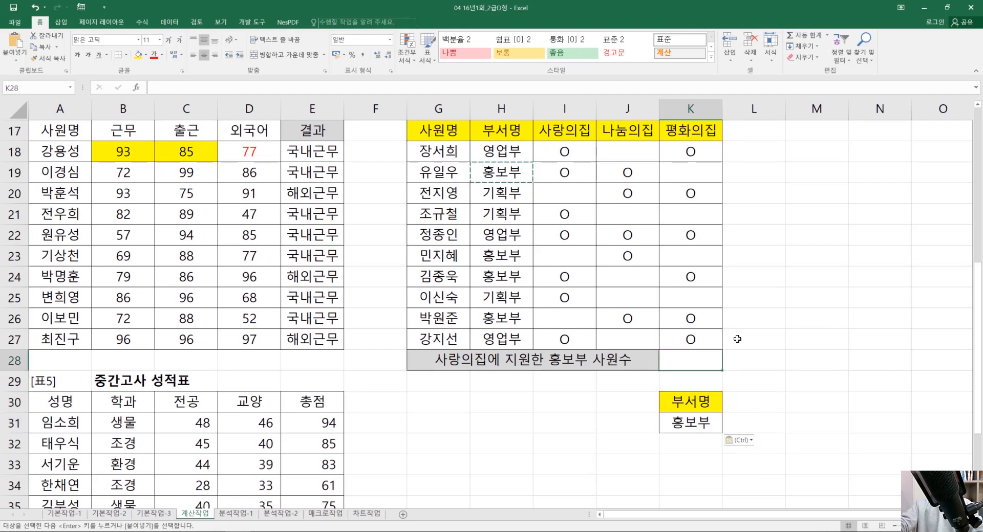
type("=DCOUNT")
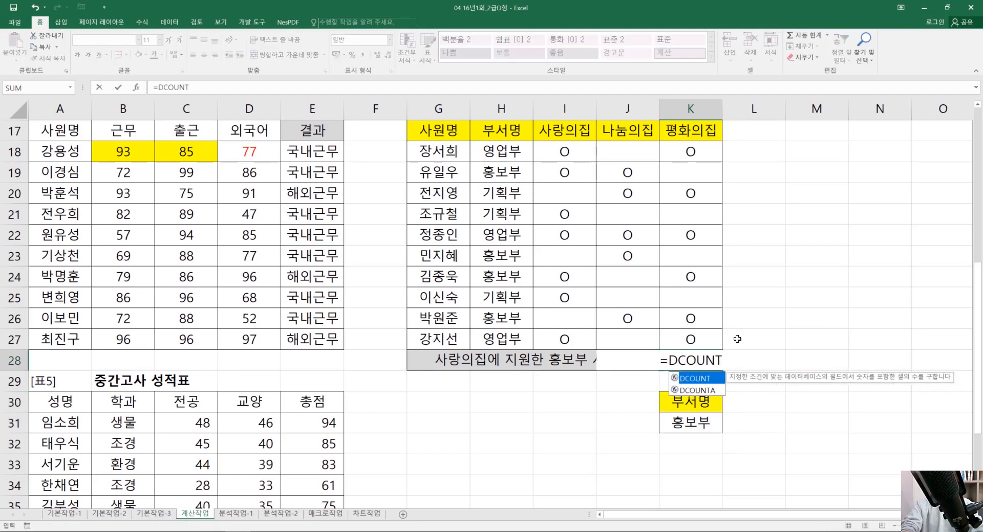
key("Down")
key("Tab")
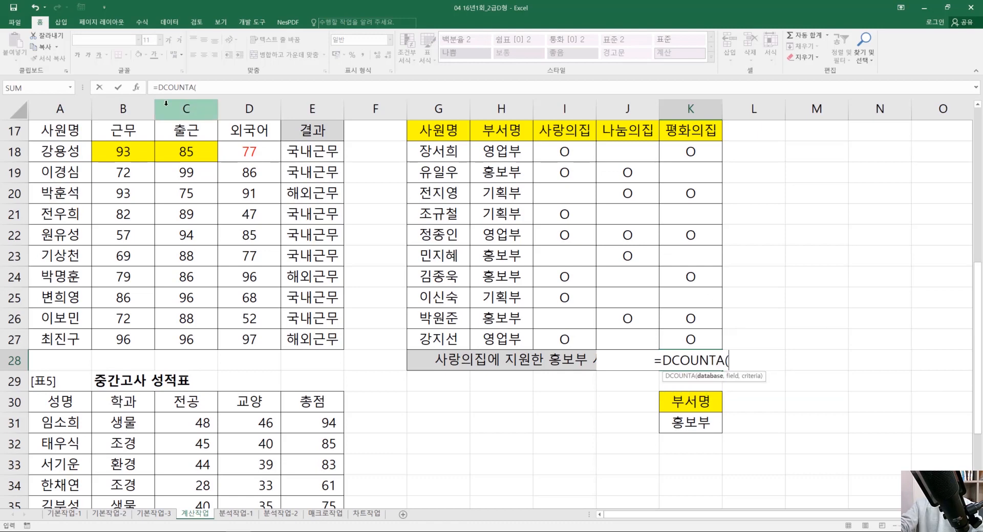
left_click(136, 87)
left_click_drag(441, 251, 822, 207)
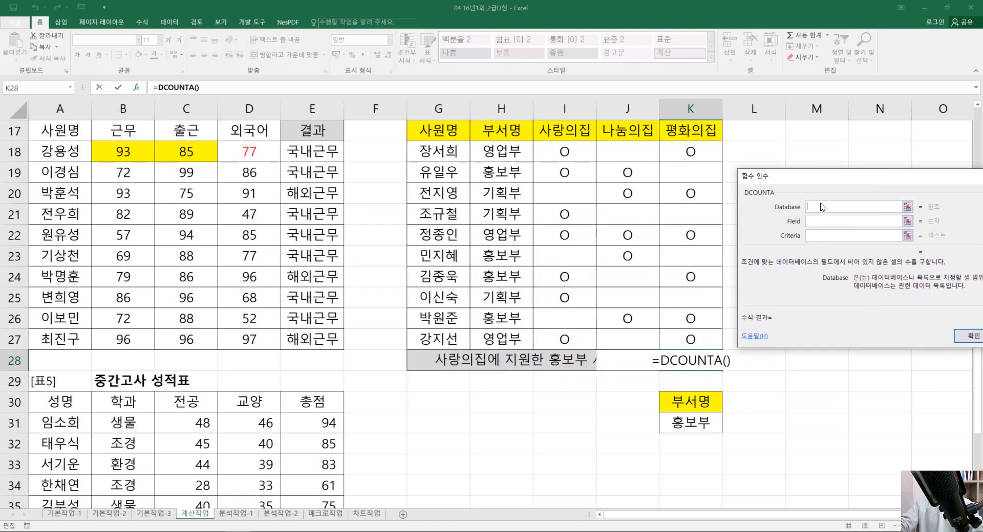
scroll(739, 235, "up", 2)
left_click_drag(435, 236, 727, 447)
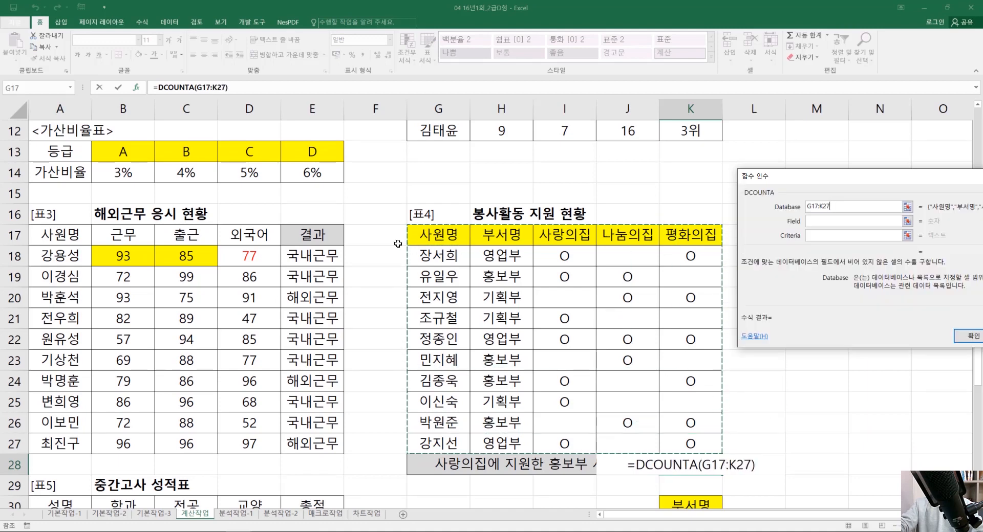
Step: Set DCOUNTA's Field to 3 and its Criteria to K30:K31, and enter the formula in K28
key("Tab")
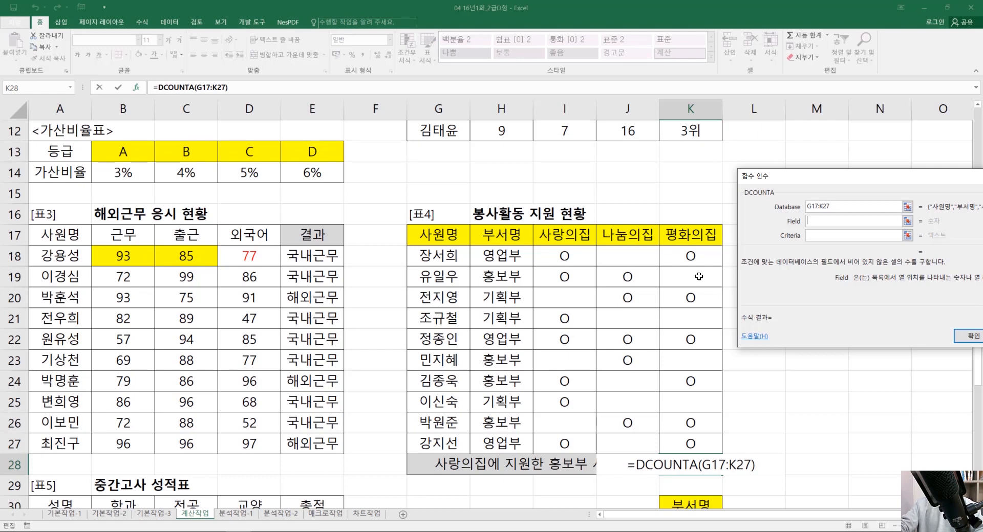
left_click(585, 238)
left_click_drag(820, 222, 798, 222)
type("3")
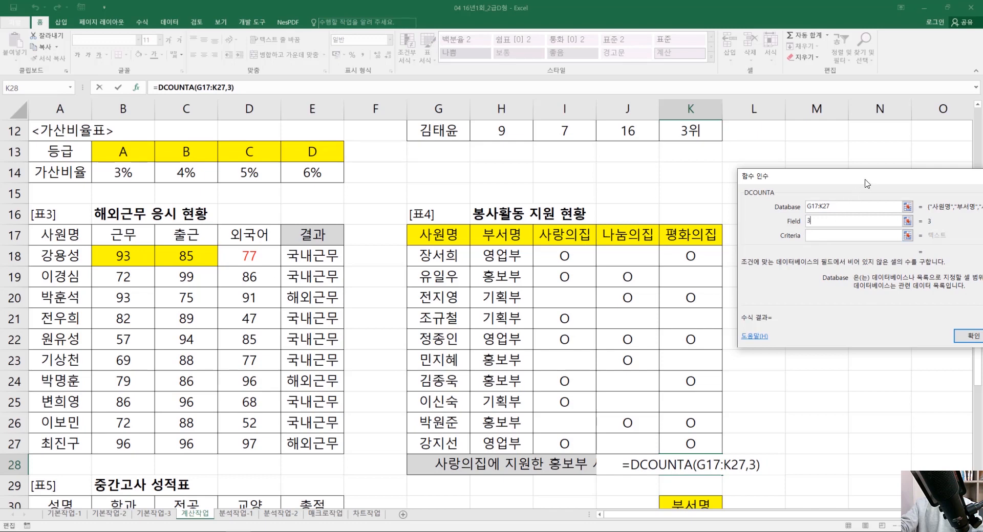
left_click_drag(868, 180, 319, 205)
left_click(328, 258)
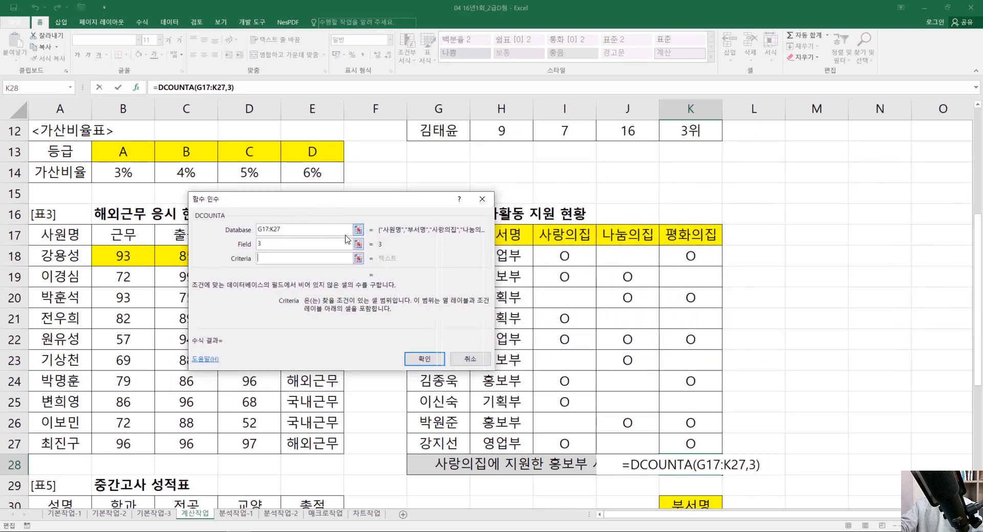
scroll(563, 218, "down", 2)
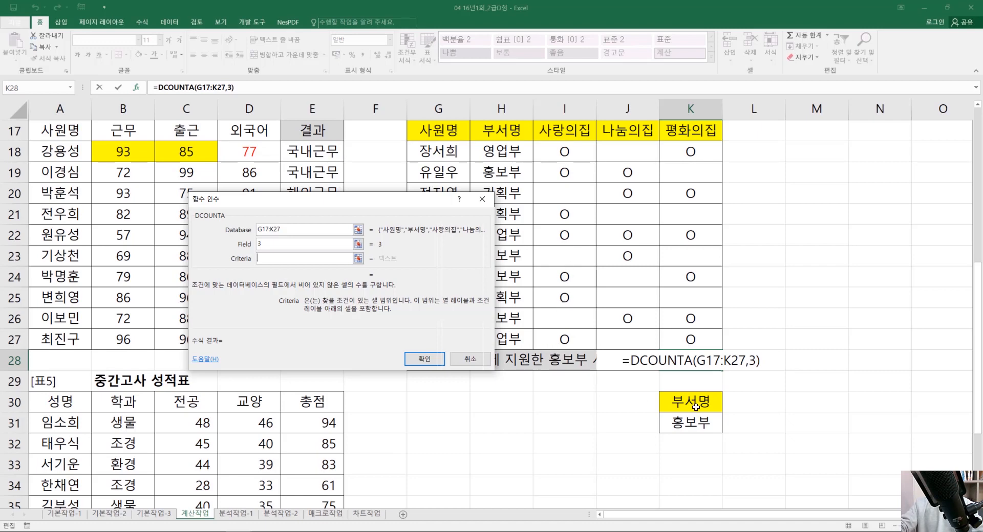
left_click_drag(693, 403, 694, 422)
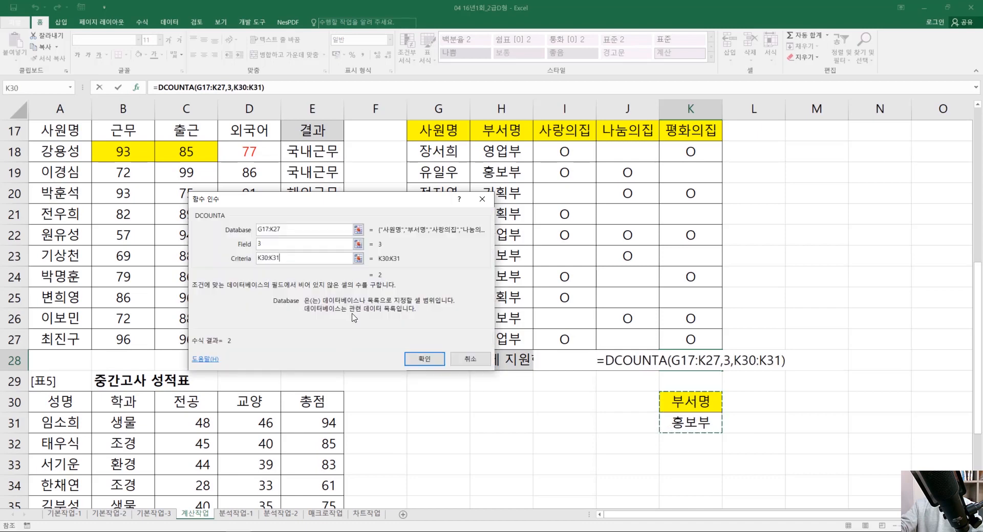
left_click(424, 359)
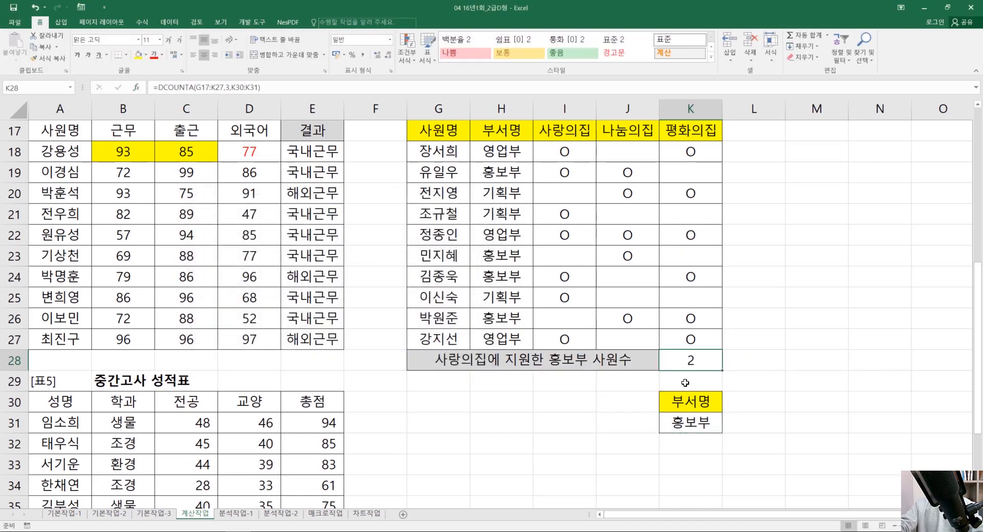
left_click(807, 361)
left_click(696, 361)
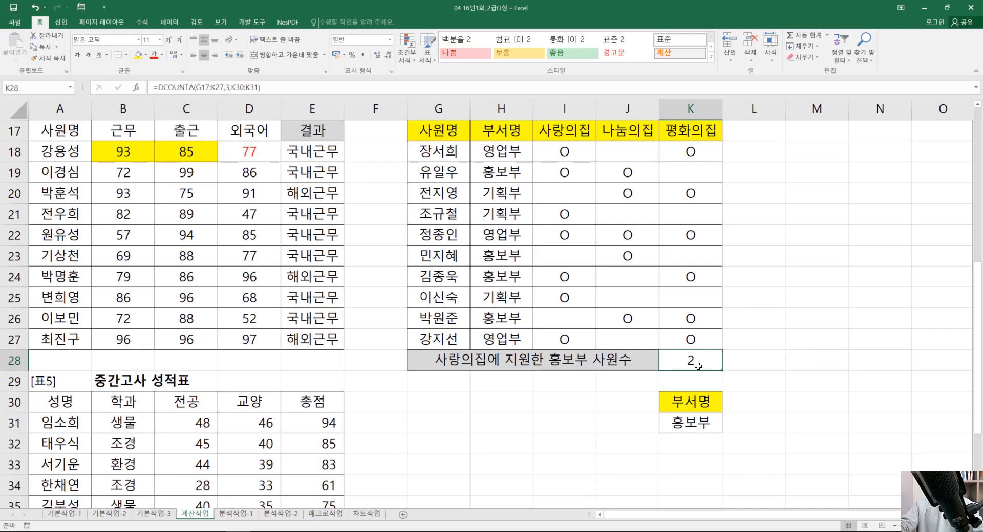
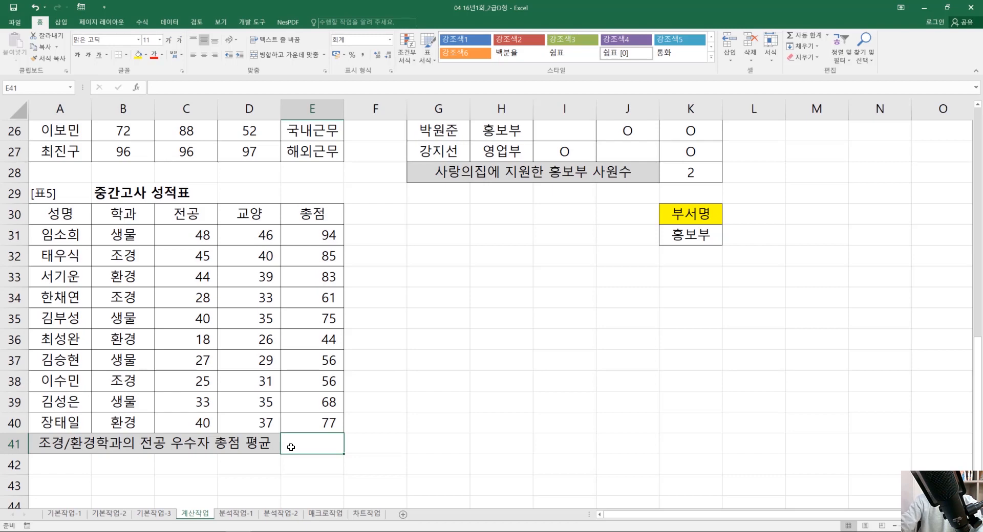
Step: Start an AVERAGEIFS function in E41 with the 총점 values E31:E40 as Average_range
type("=av")
key("Down")
key("Down")
key("Down")
key("Down")
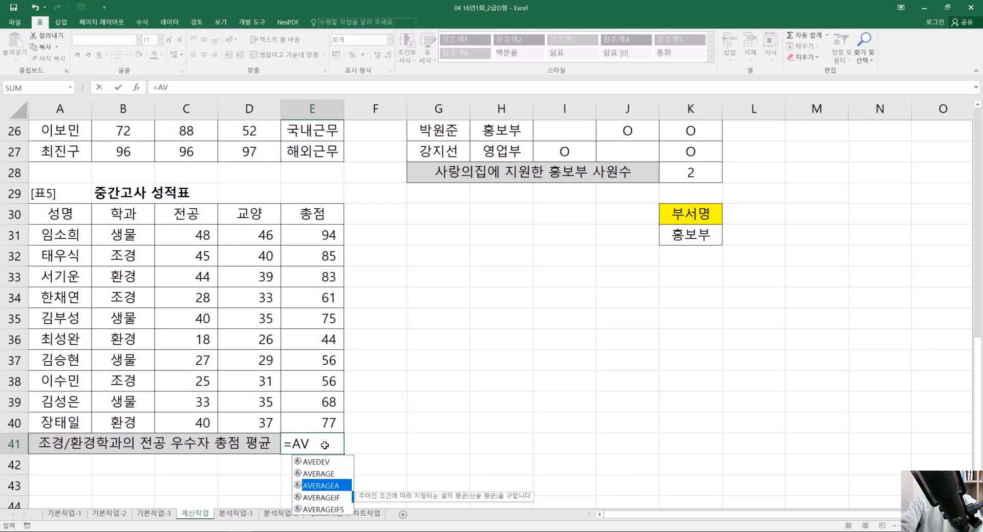
key("Tab")
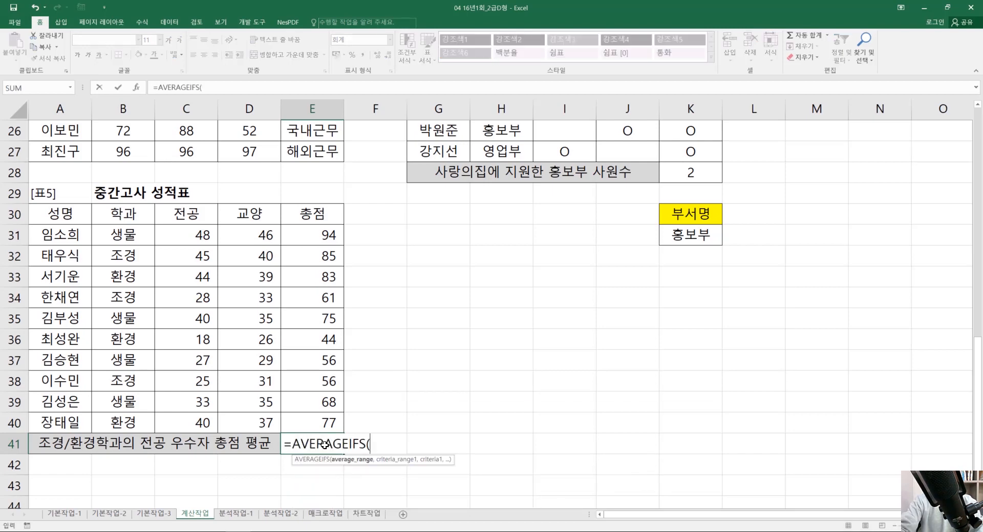
left_click(137, 88)
left_click_drag(478, 207, 510, 224)
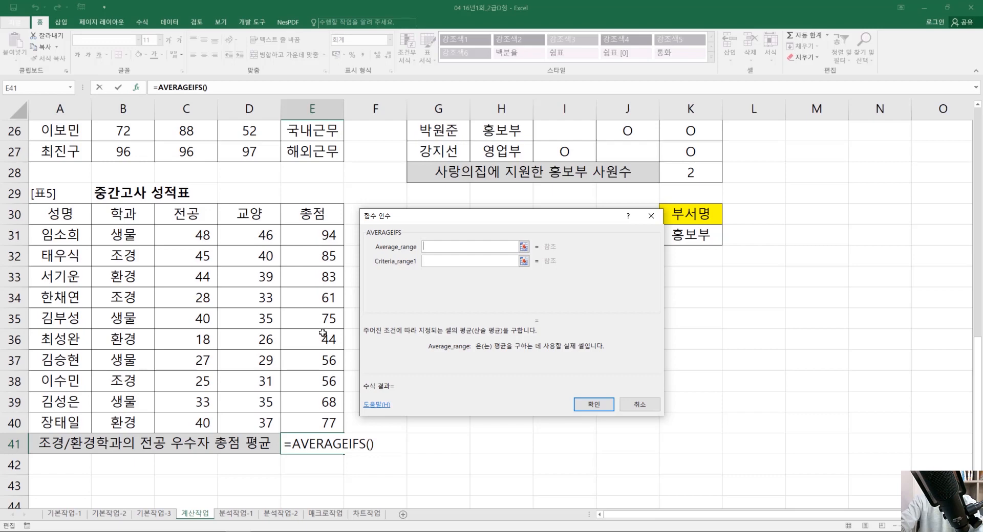
left_click_drag(324, 229, 334, 421)
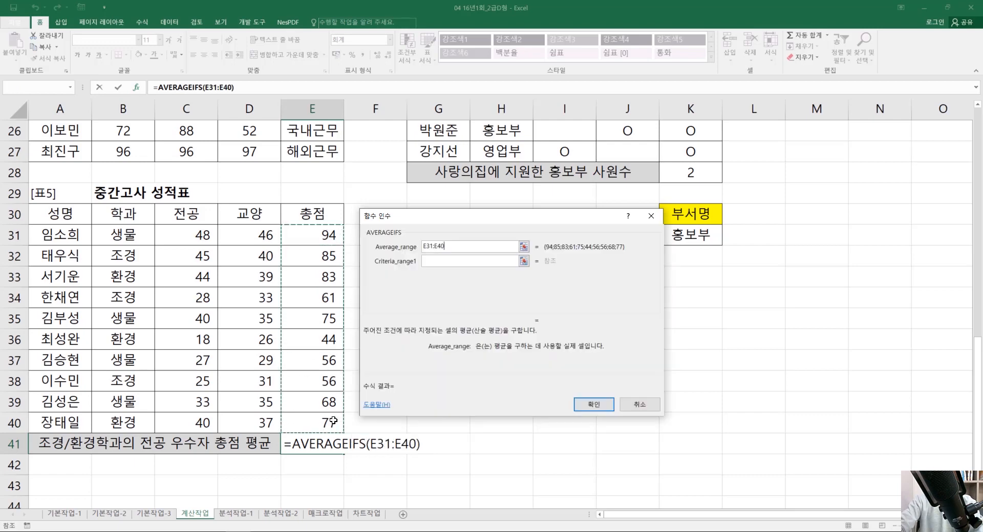
Step: Add the first AVERAGEIFS condition: 학과 range B31:B40 with the criterion "<>생물"
key("Tab")
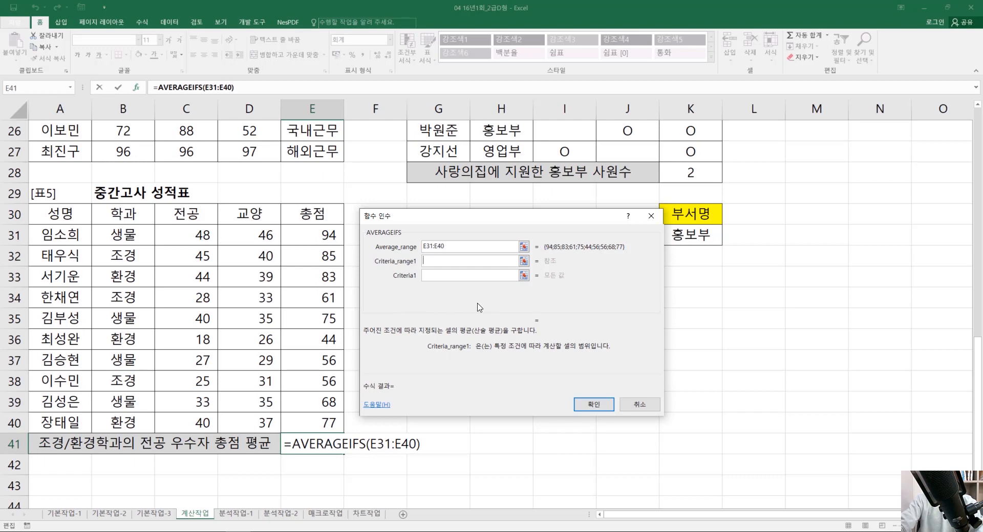
left_click_drag(129, 233, 135, 423)
left_click(480, 279)
type("<")
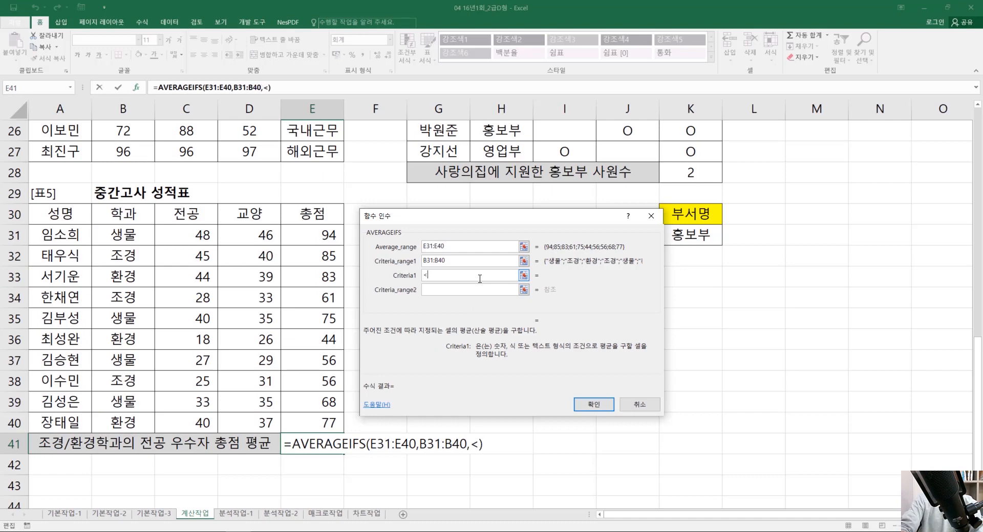
type(">tod")
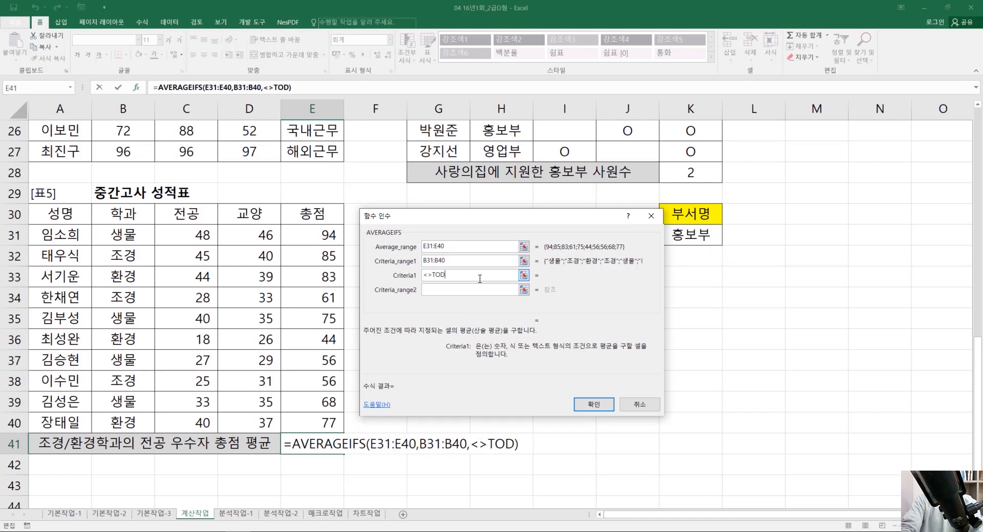
key("BackSpace")
key("BackSpace")
key("BackSpace")
type("생ㅁㅜㄹ")
Step: Add the second AVERAGEIFS condition, 전공 range C31:C40 with ">=30", and enter the formula in E41
key("Tab")
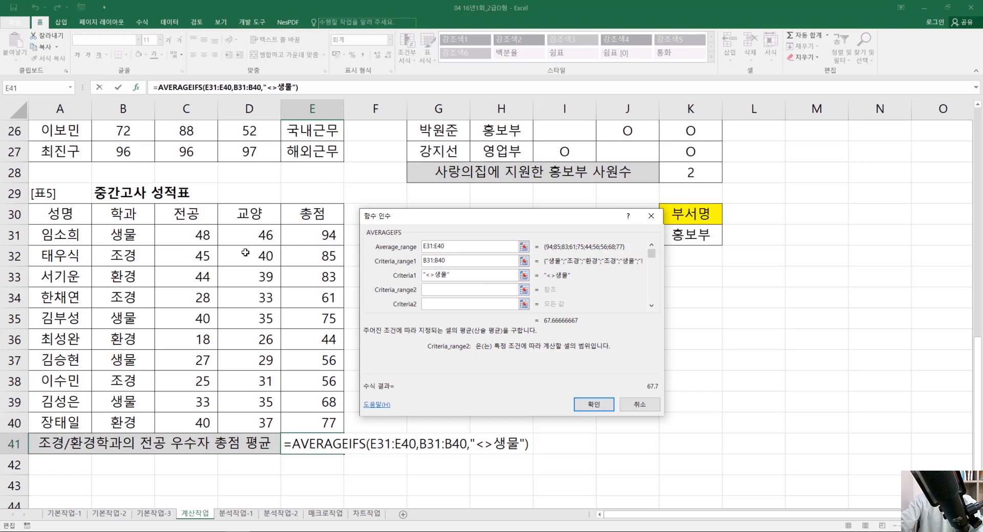
left_click_drag(213, 236, 209, 423)
type(">=30")
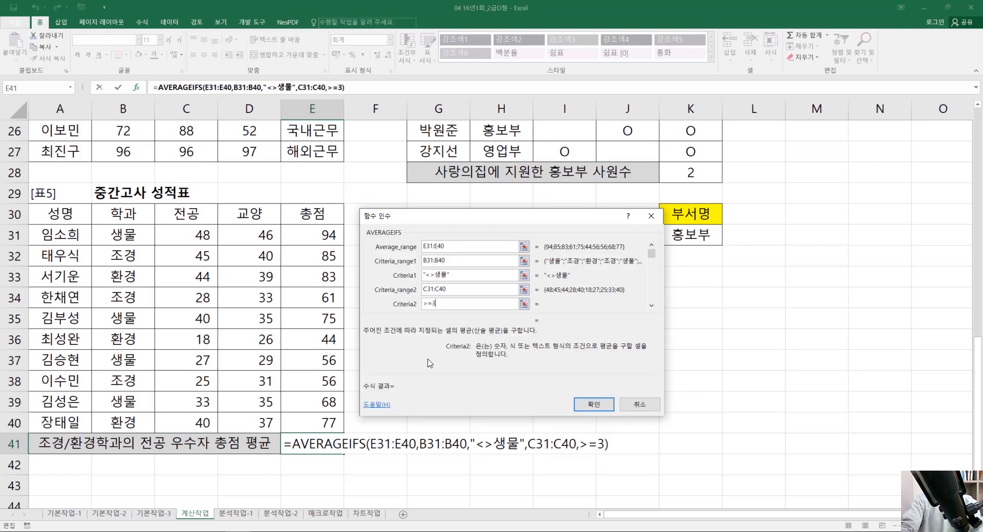
key("Tab")
scroll(606, 288, "up", 5)
scroll(606, 288, "down", 8)
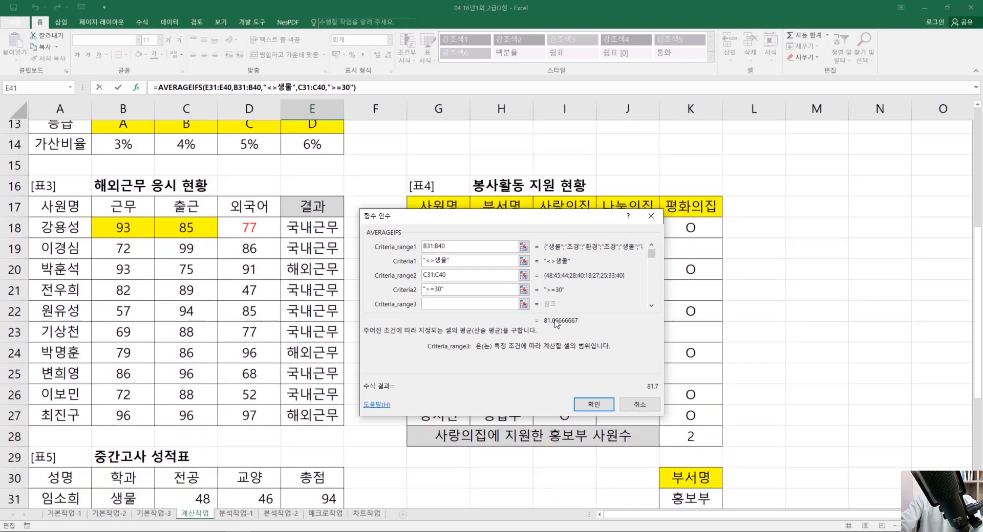
scroll(572, 336, "up", 3)
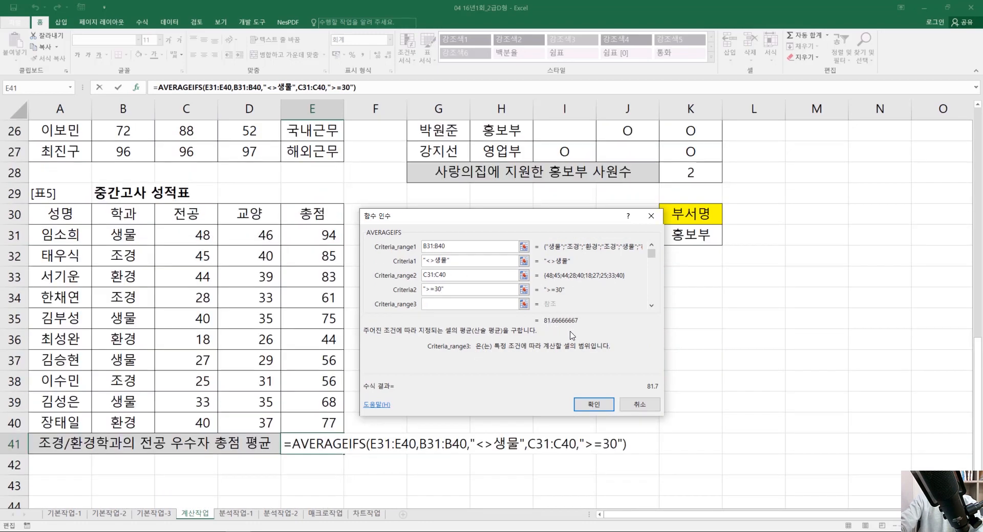
left_click(594, 405)
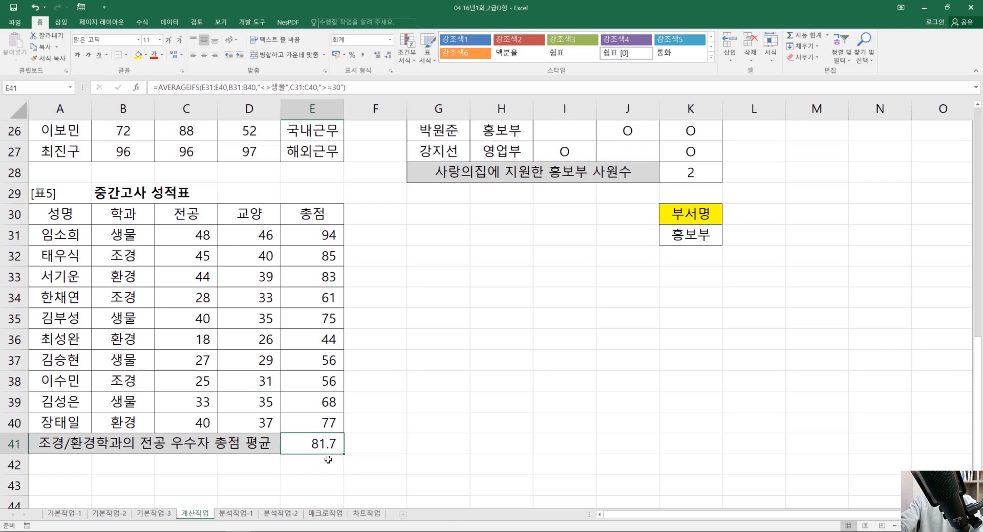
Step: Show the E41 average with more decimal places, and reduce it back to one decimal place
left_click(382, 60)
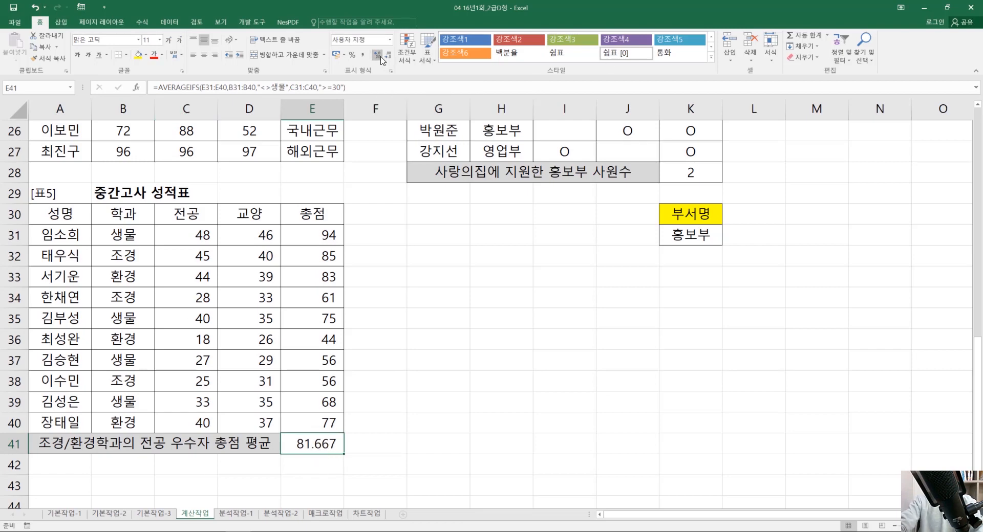
left_click(382, 60)
left_click(384, 61)
left_click(388, 56)
left_click(387, 57)
left_click(388, 56)
left_click(387, 56)
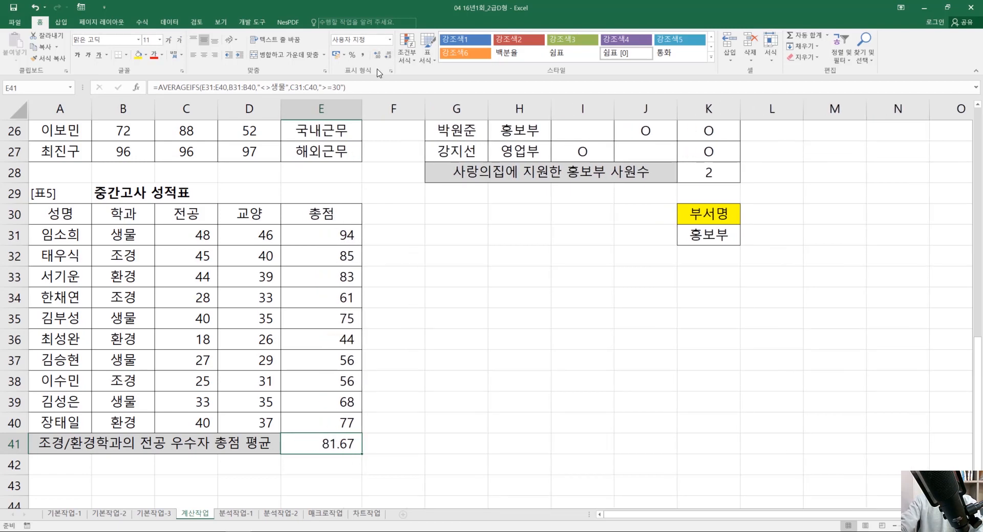
left_click(387, 56)
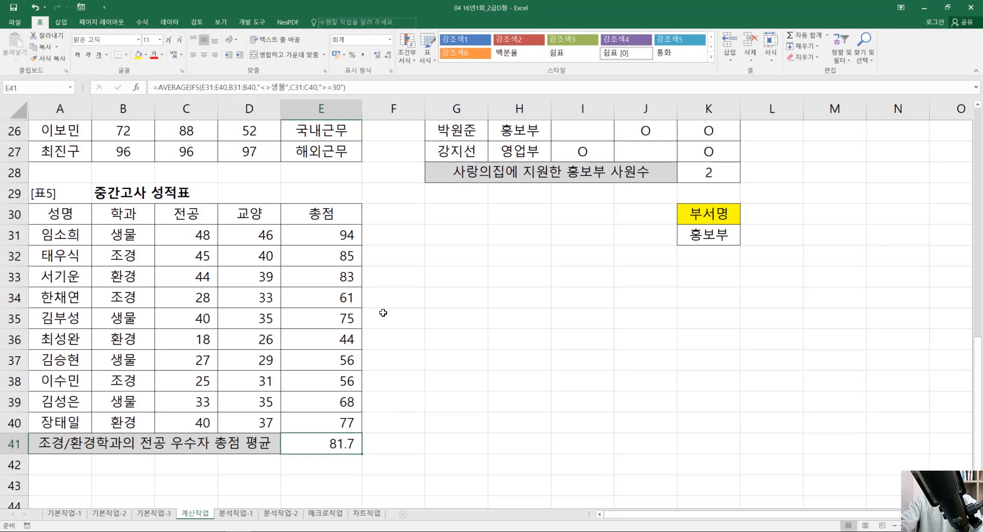
Step: Wrap the AVERAGEIFS formula in E41 in a ROUND function, using it as the Number argument
left_click_drag(158, 88, 486, 97)
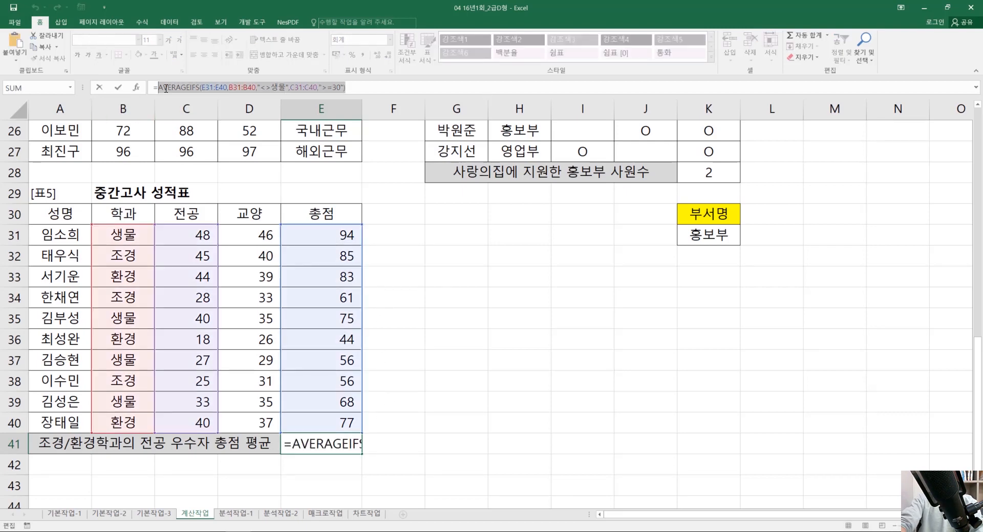
key("ctrl+x")
type("ROUND(")
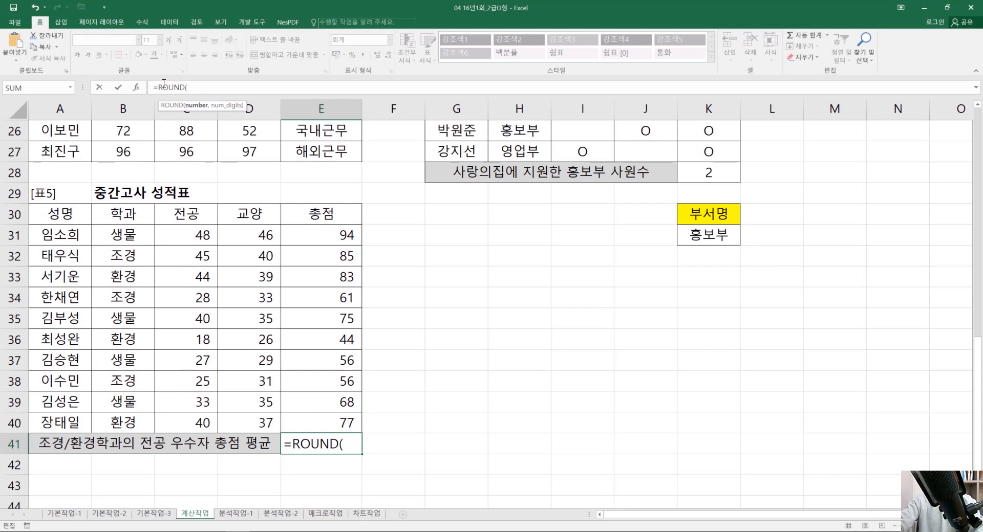
left_click(136, 87)
key("ctrl+v")
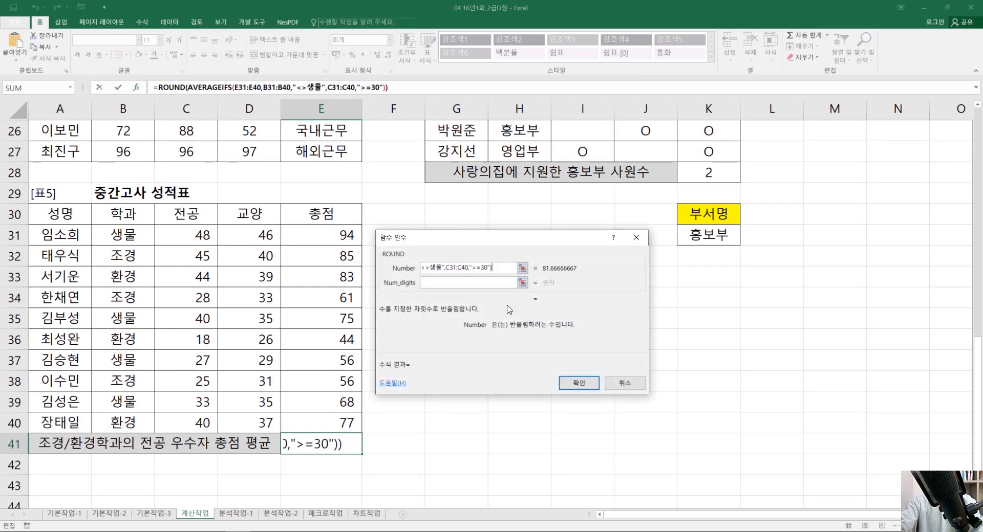
key("Tab")
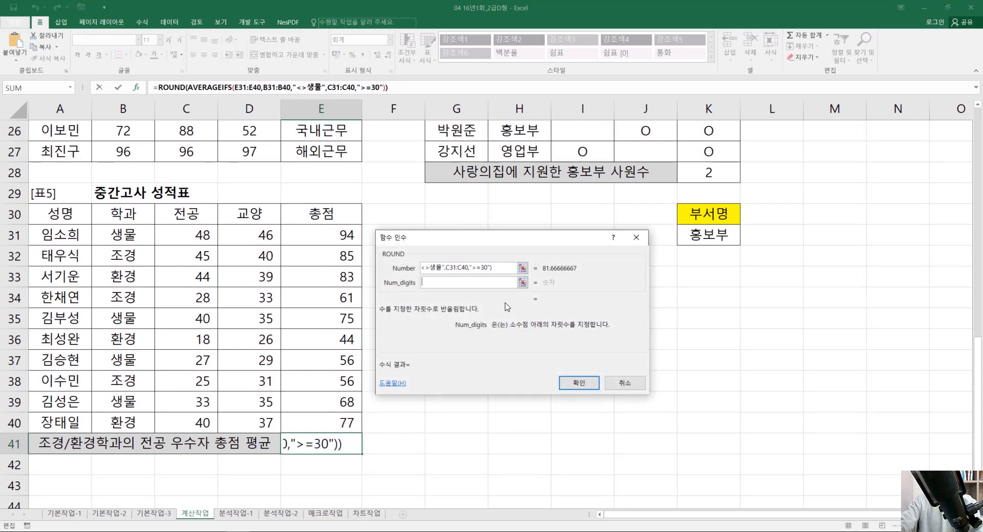
Step: Try 4, 3 and 2 as ROUND's Num_digits, settle on 1 and enter the formula
type("4")
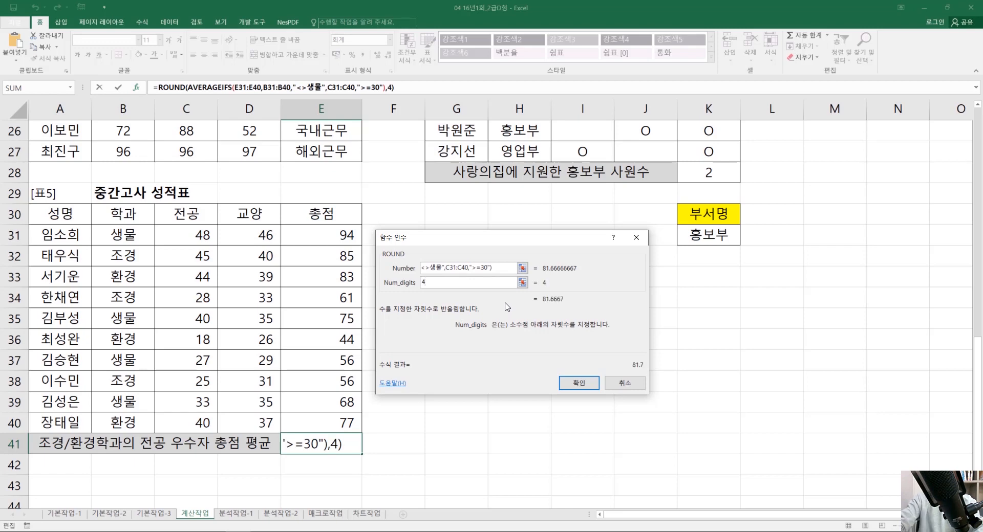
key("BackSpace")
type("3")
key("BackSpace")
type("2")
key("BackSpace")
type("1")
left_click(579, 383)
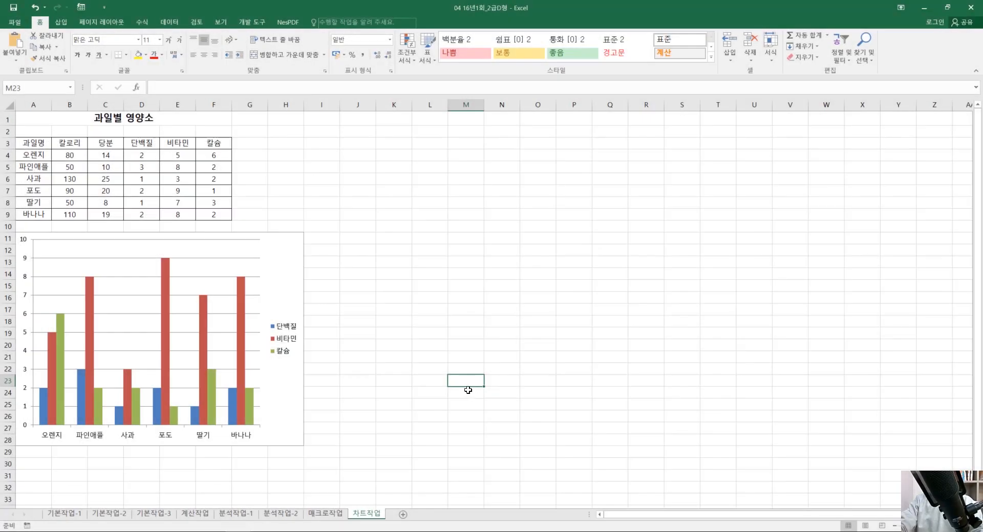
Step: Exclude the 포도 category from the chart through its data source settings
right_click(242, 374)
left_click(286, 417)
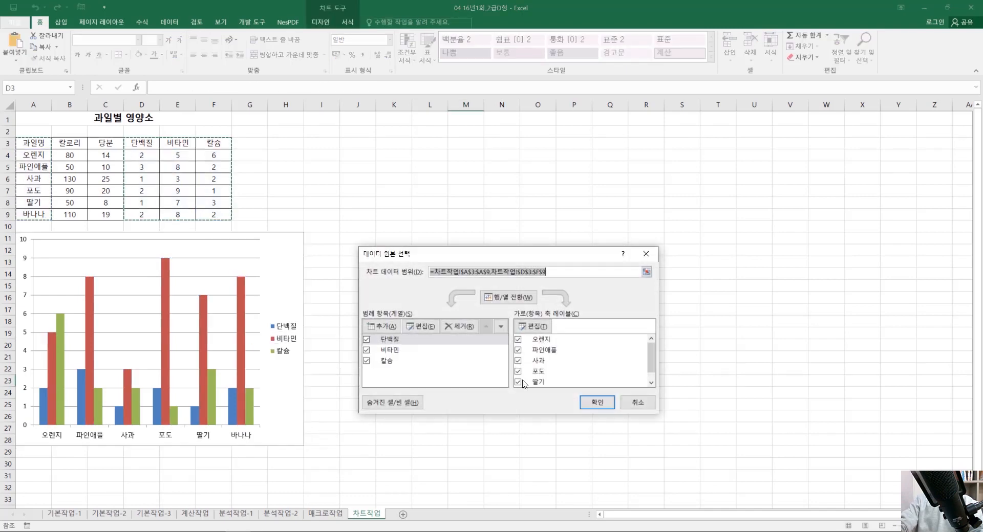
scroll(538, 378, "down", 5)
scroll(539, 378, "up", 5)
scroll(562, 383, "down", 1)
left_click(517, 382)
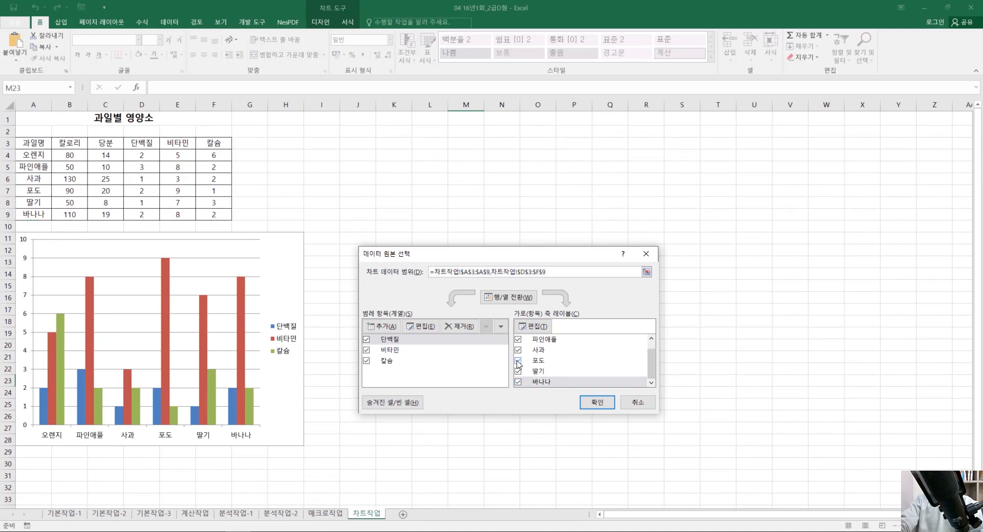
left_click(518, 363)
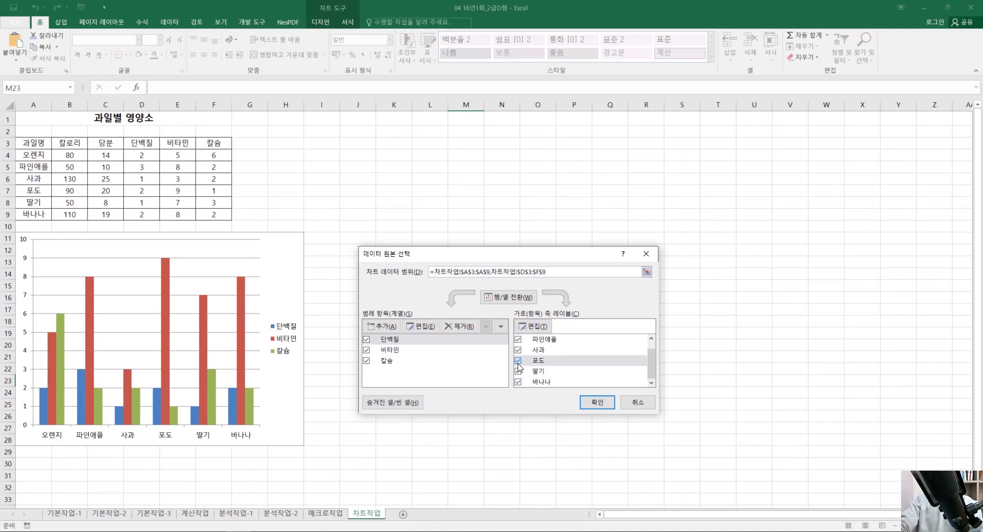
left_click(590, 402)
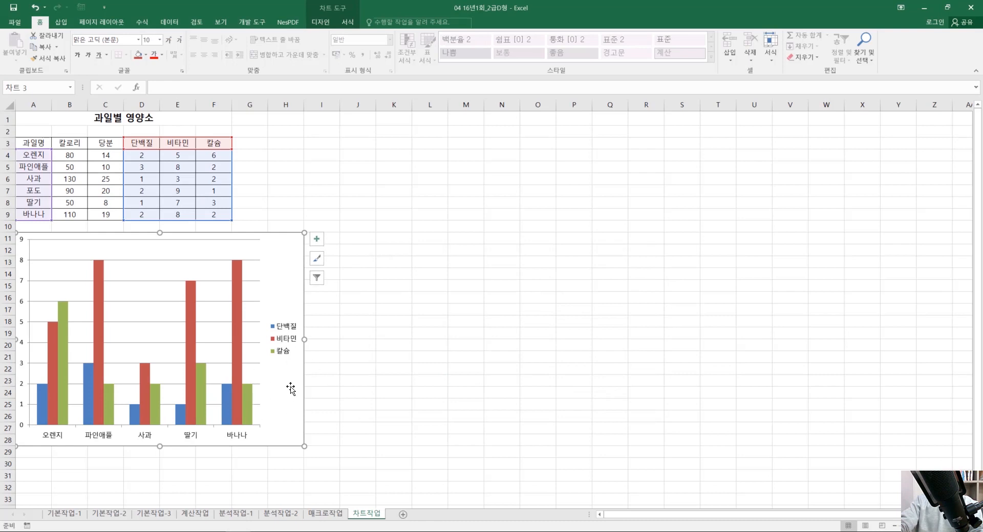
Step: Include the 포도 category in the chart's data source again
right_click(259, 388)
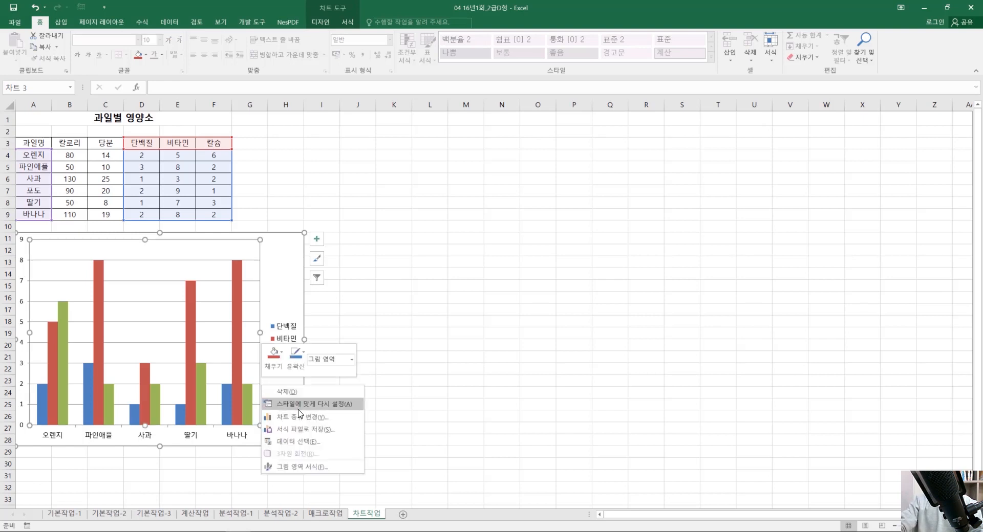
left_click(321, 443)
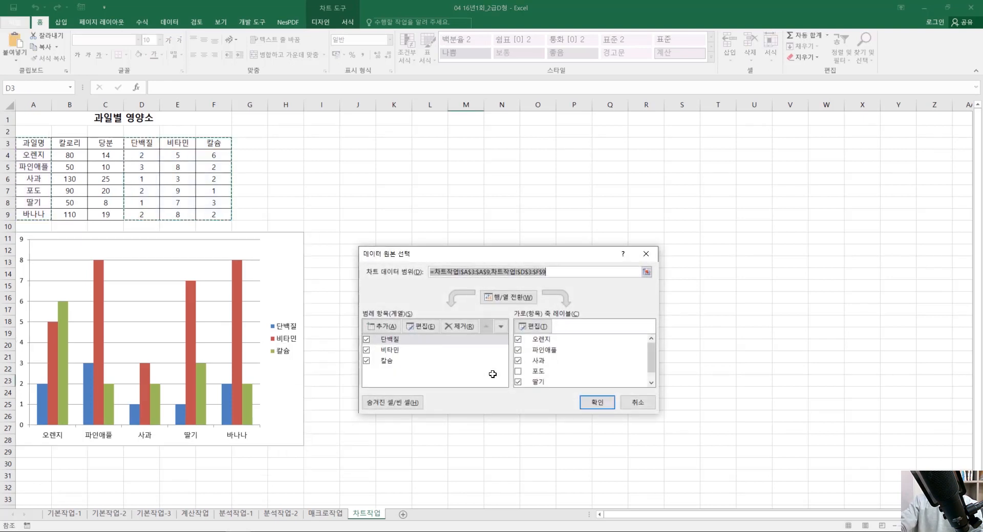
left_click(518, 371)
left_click(597, 403)
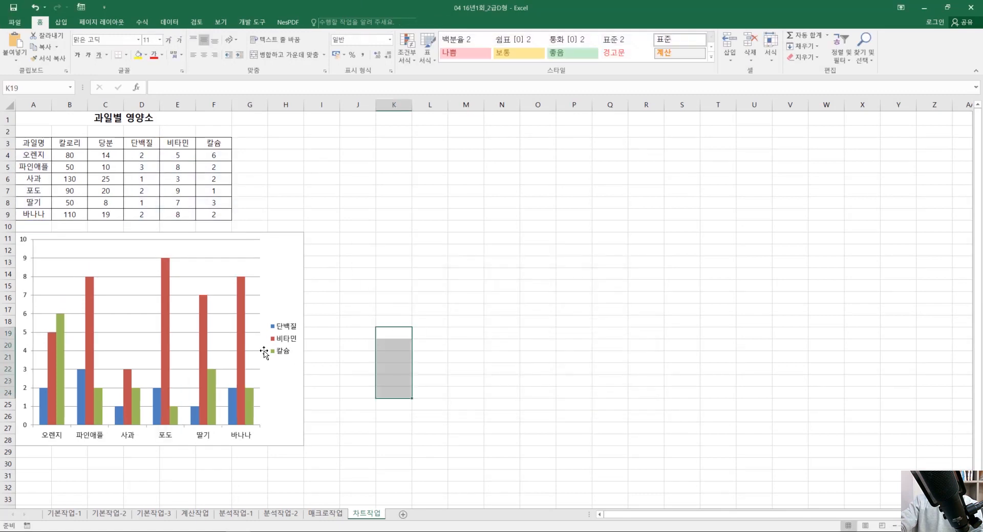
right_click(267, 355)
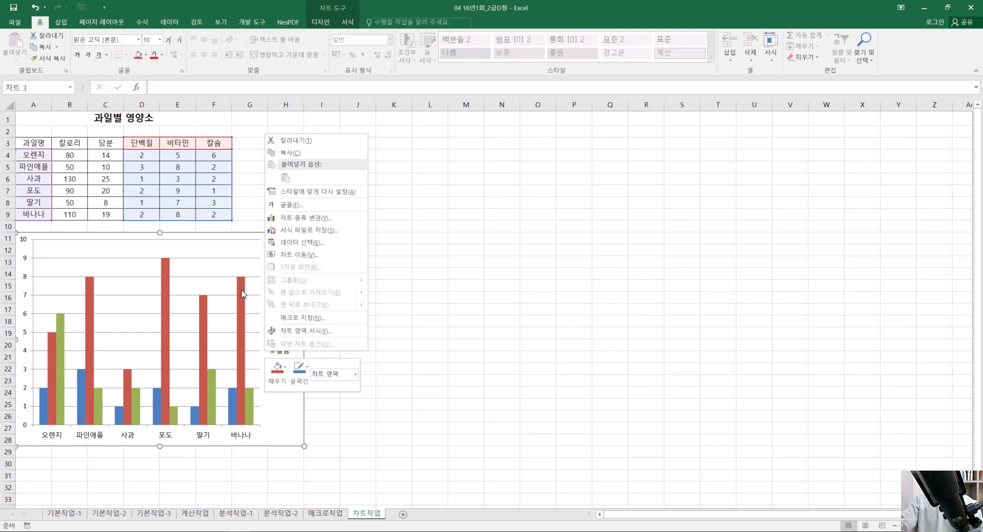
key("Escape")
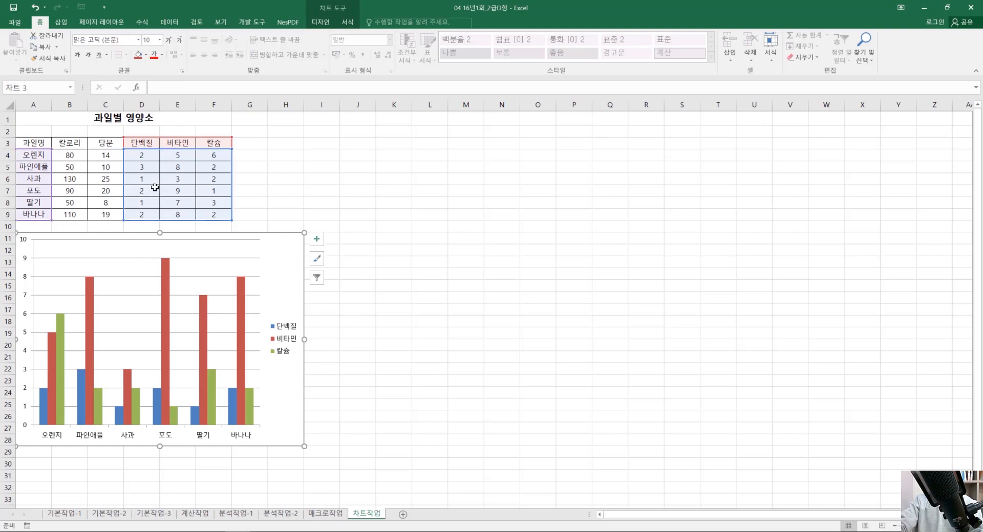
key("Escape")
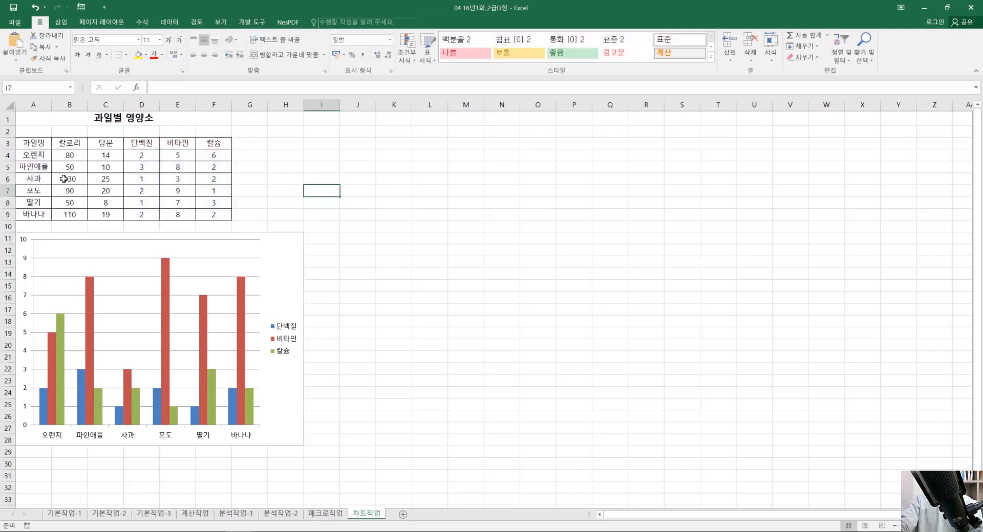
Step: Fill the 포도 name cell A7 and its values D7:F7 with yellow
left_click(34, 191)
left_click_drag(146, 191, 221, 190)
left_click(137, 56)
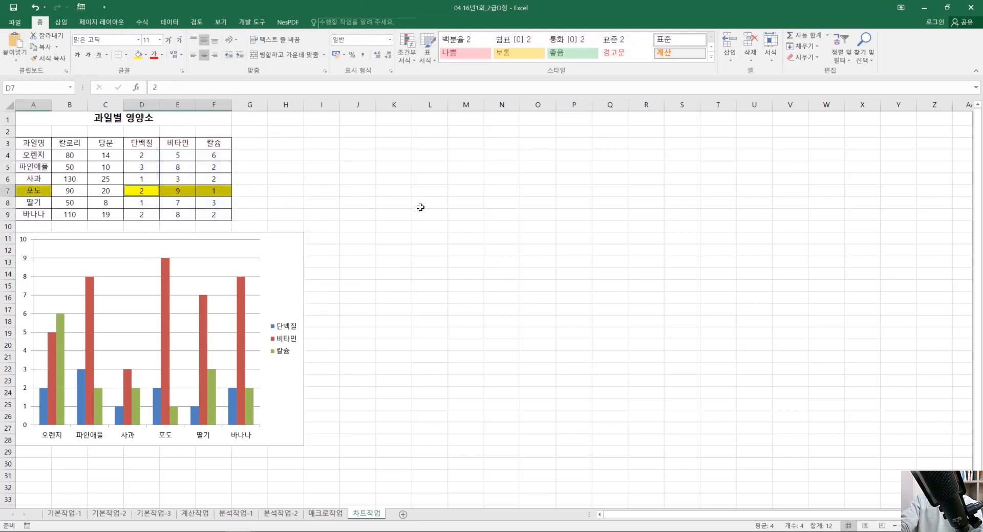
left_click(417, 205)
left_click_drag(220, 194, 142, 192)
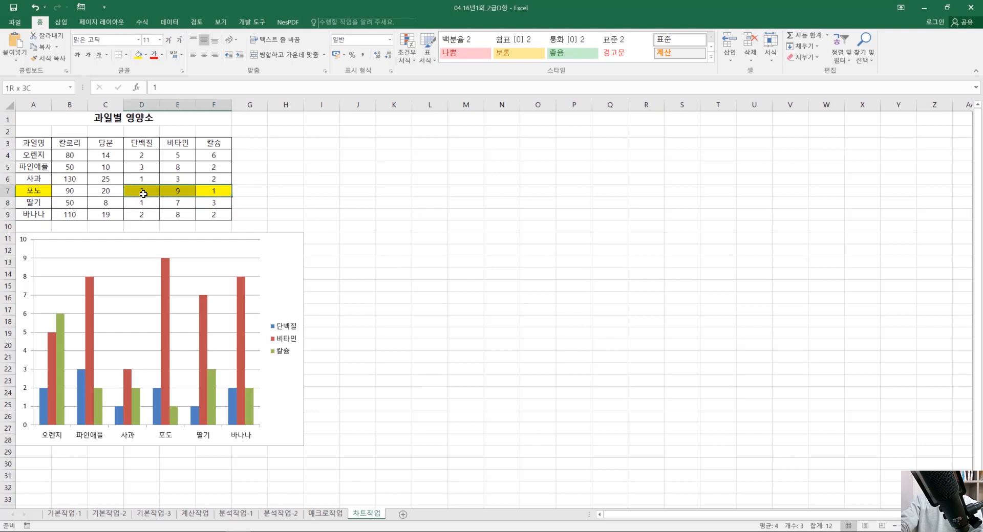
left_click(34, 190, "ctrl")
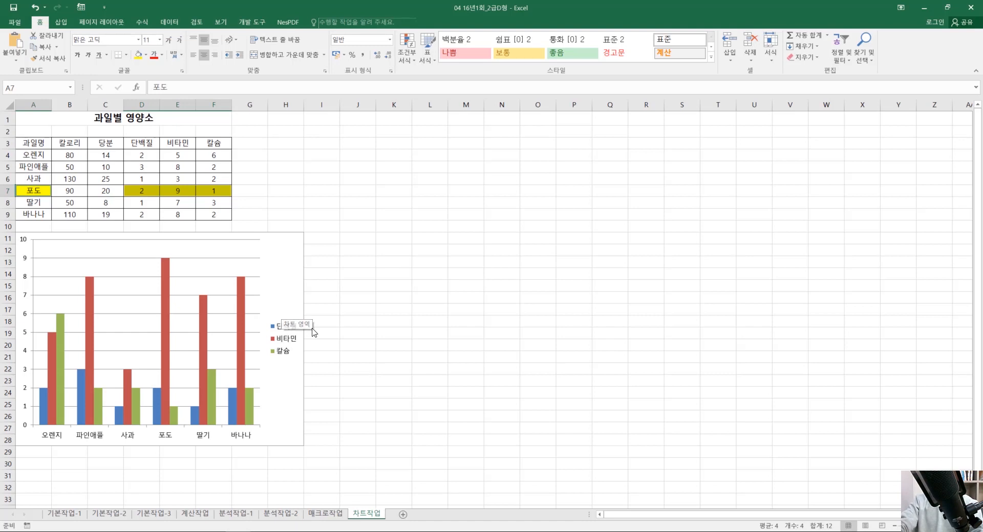
left_click(357, 321)
Step: Set the chart's horizontal axis label range to A4:A6 and A8:A9, leaving out 포도
left_click(269, 293)
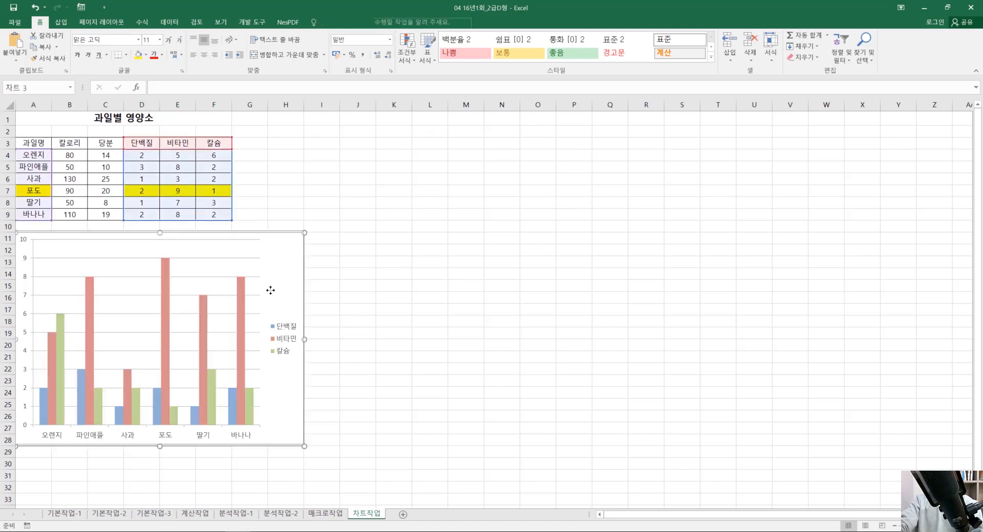
right_click(281, 282)
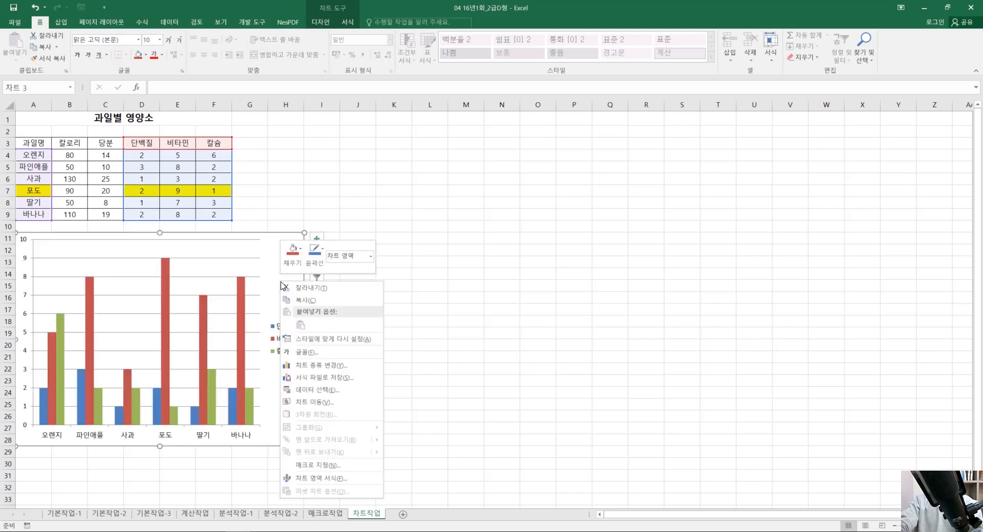
left_click(335, 392)
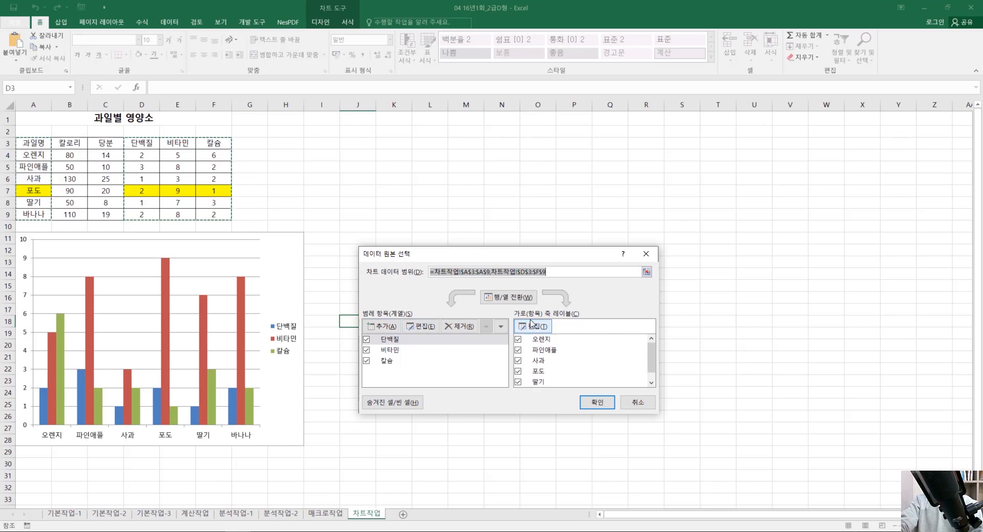
left_click(550, 317)
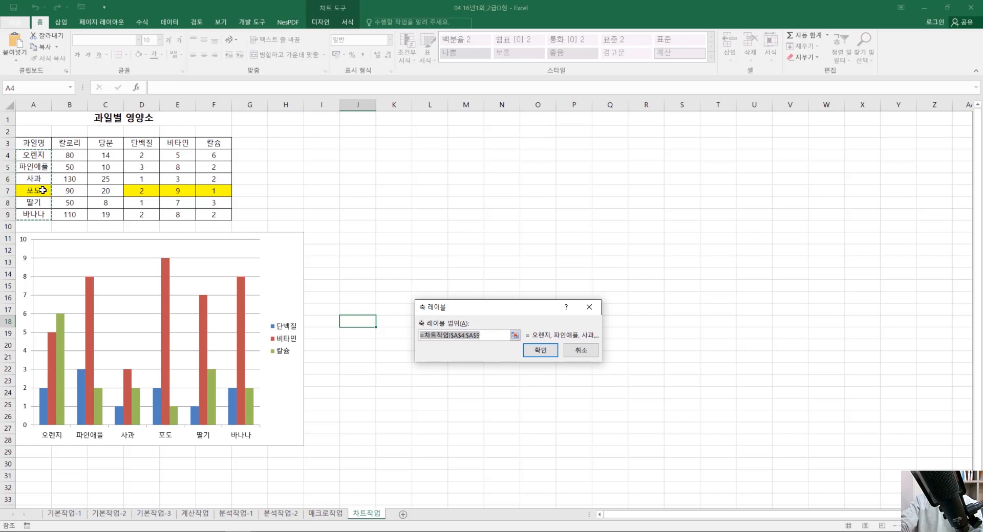
key("BackSpace")
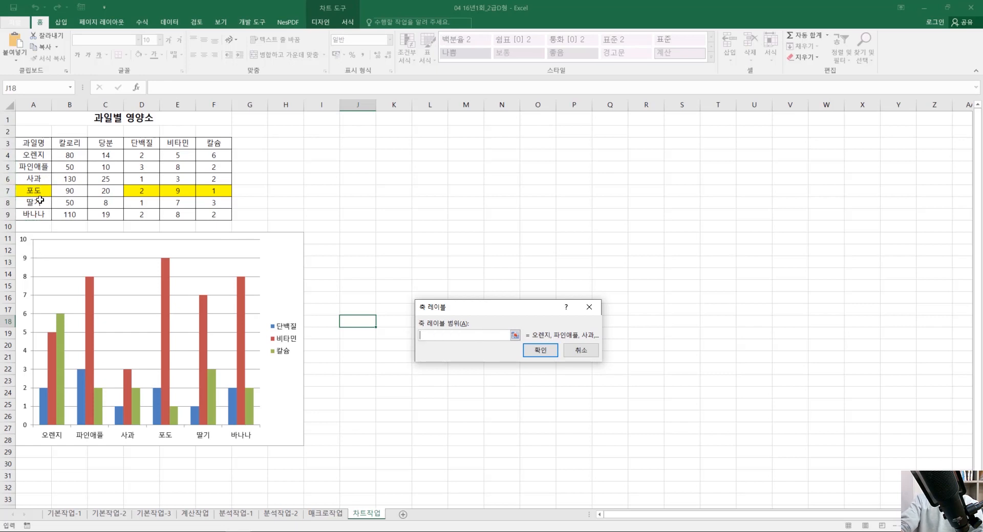
left_click_drag(42, 159, 42, 177)
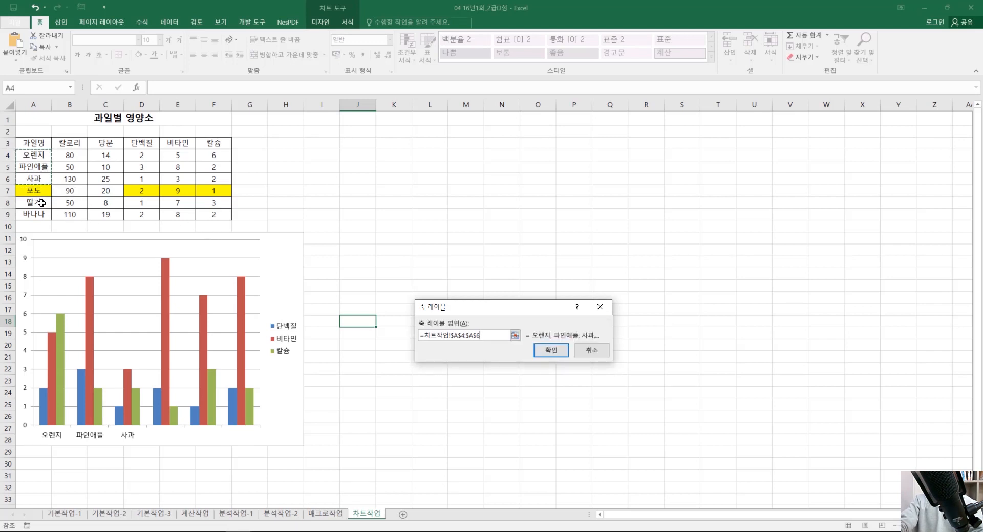
left_click_drag(41, 203, 41, 215)
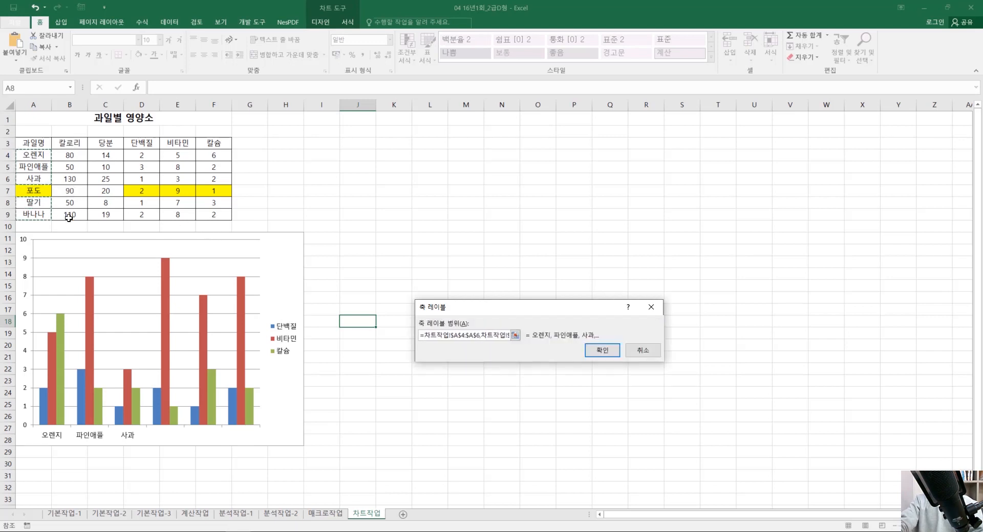
left_click(589, 353)
scroll(636, 363, "down", 1)
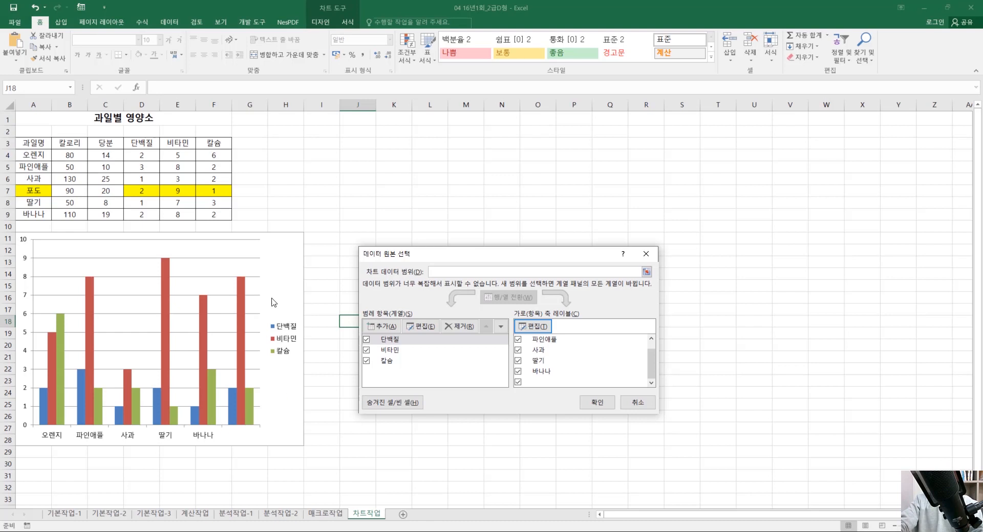
Step: Set the 단백질 series values to D4:D6 and D8:D9
left_click(395, 341)
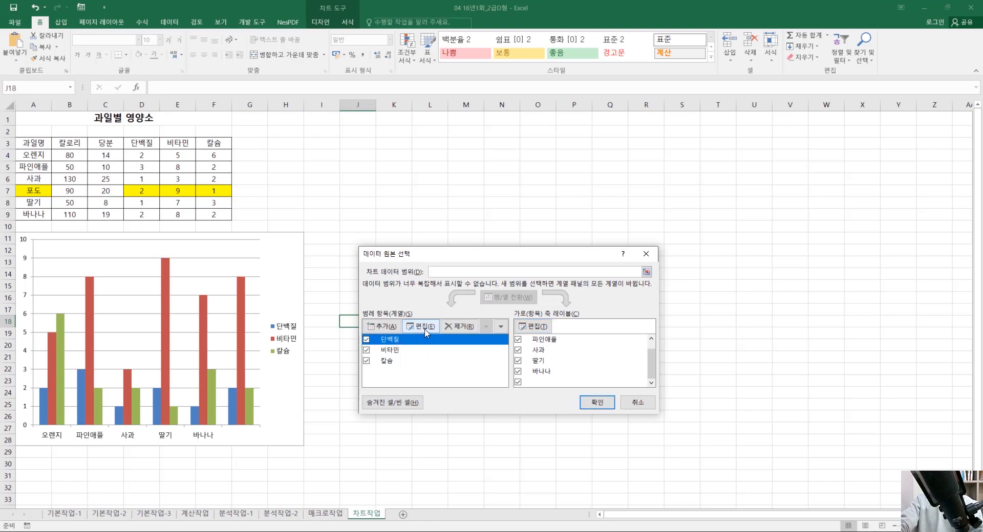
left_click(425, 328)
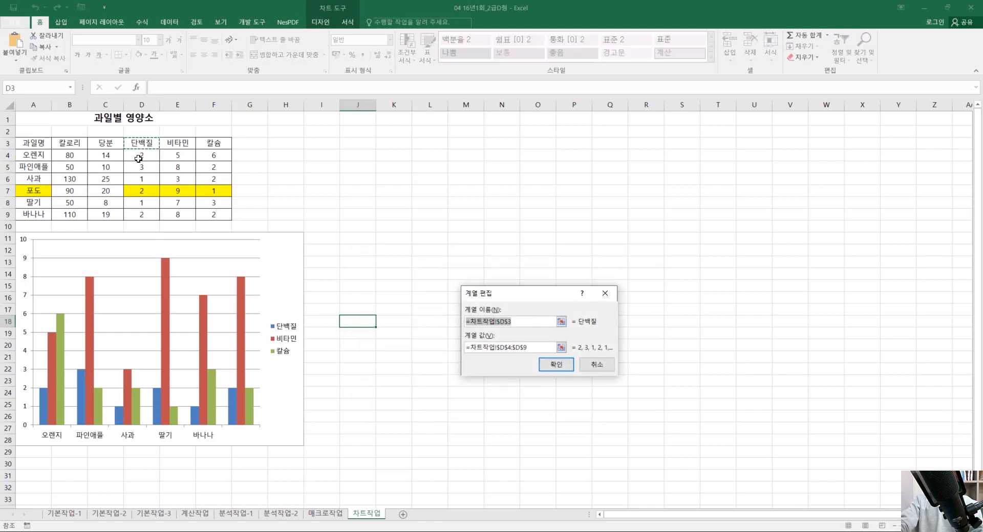
left_click(542, 348)
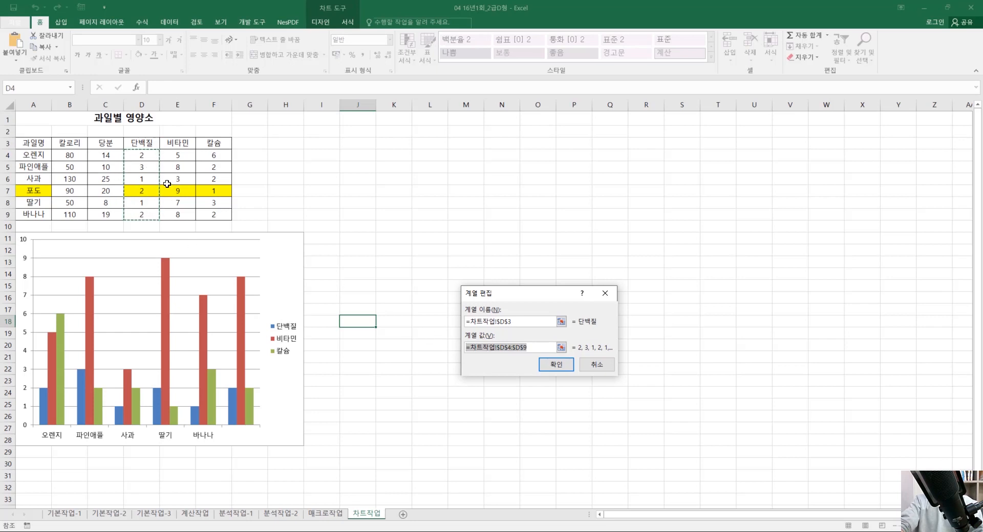
key("BackSpace")
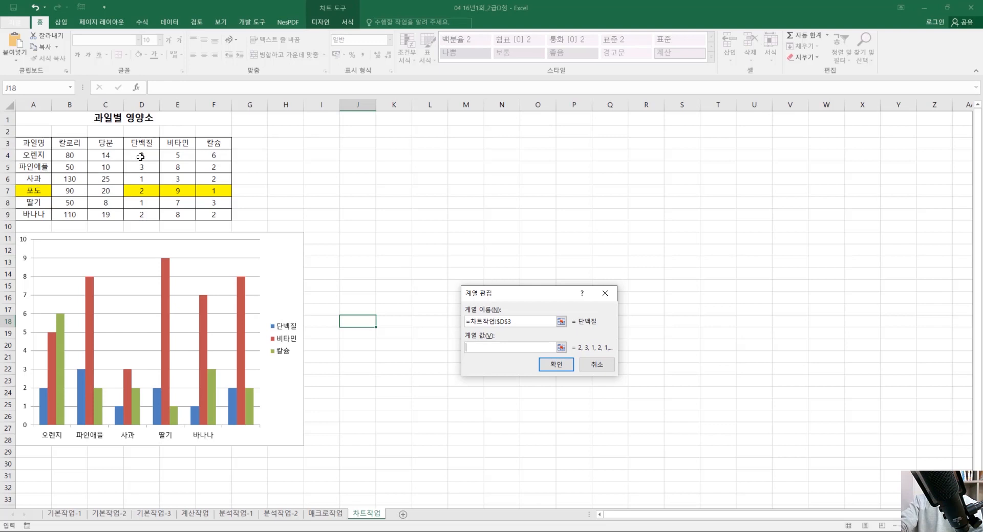
left_click_drag(143, 156, 146, 181)
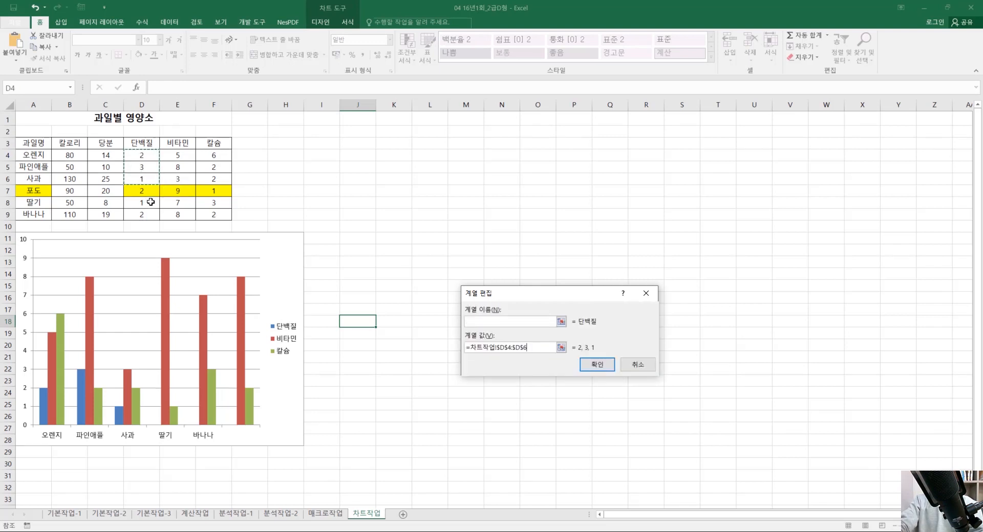
left_click_drag(150, 201, 144, 215)
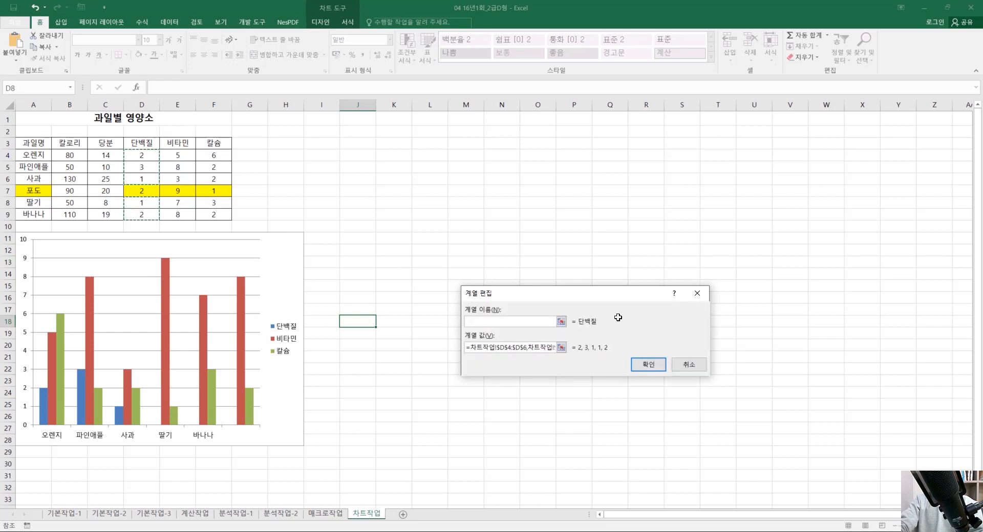
left_click(648, 365)
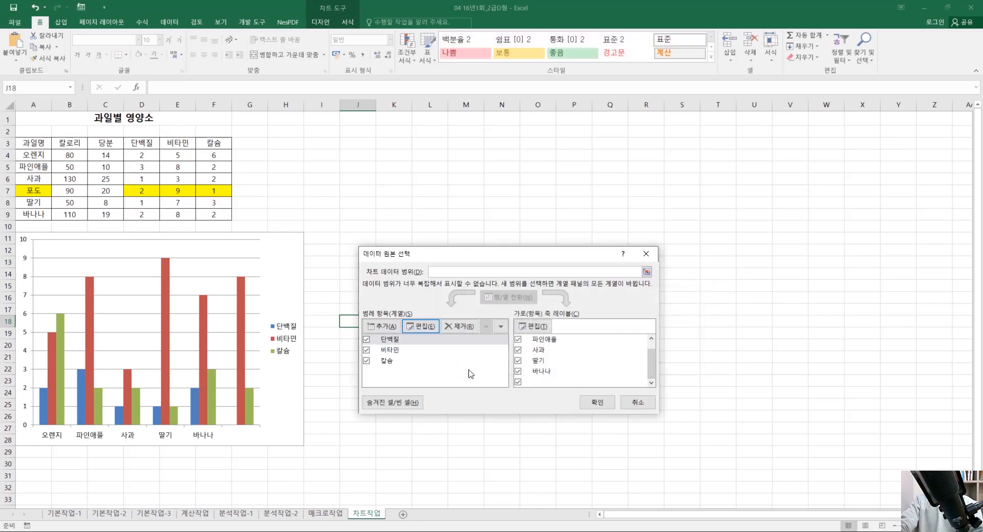
Step: Set the 비타민 series values to E4:E6 and E8:E9
left_click(412, 352)
left_click(421, 328)
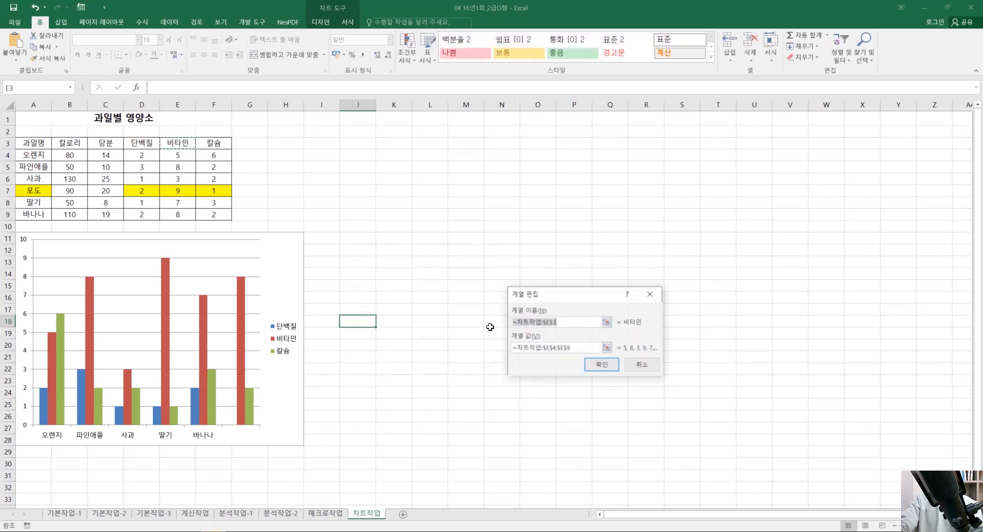
left_click_drag(595, 350, 439, 340)
key("Delete")
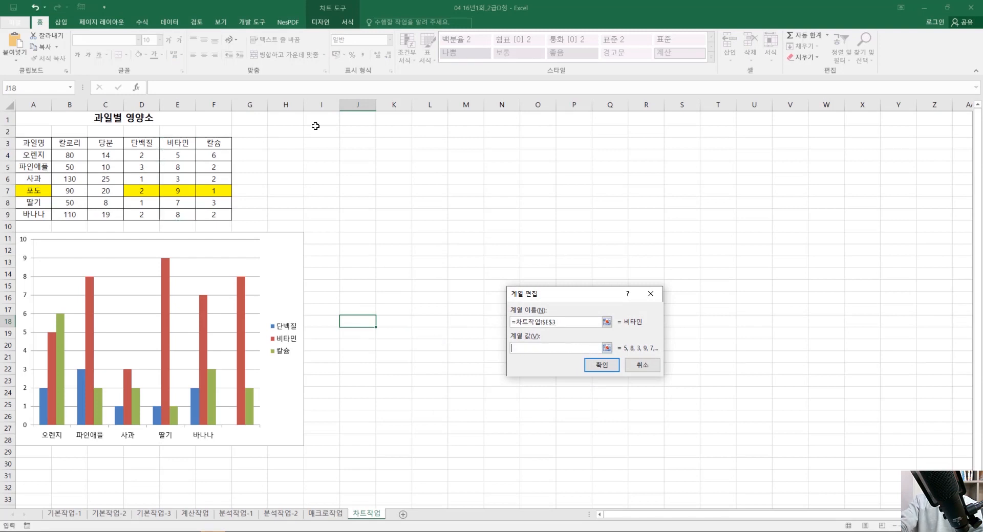
left_click_drag(184, 155, 190, 215)
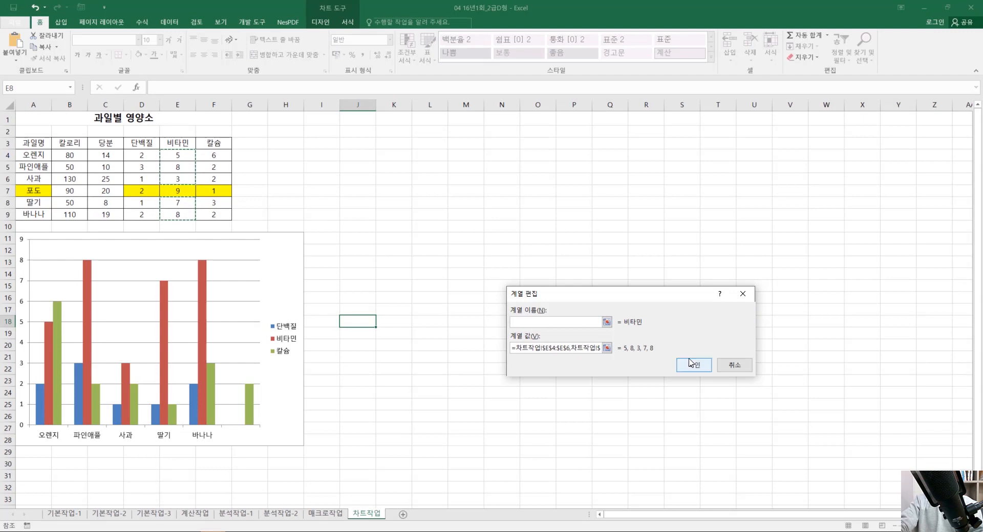
left_click(686, 365)
Step: Set the 칼슘 series values to F4:F6 and F8:F9, and apply the chart's data source changes
left_click(389, 361)
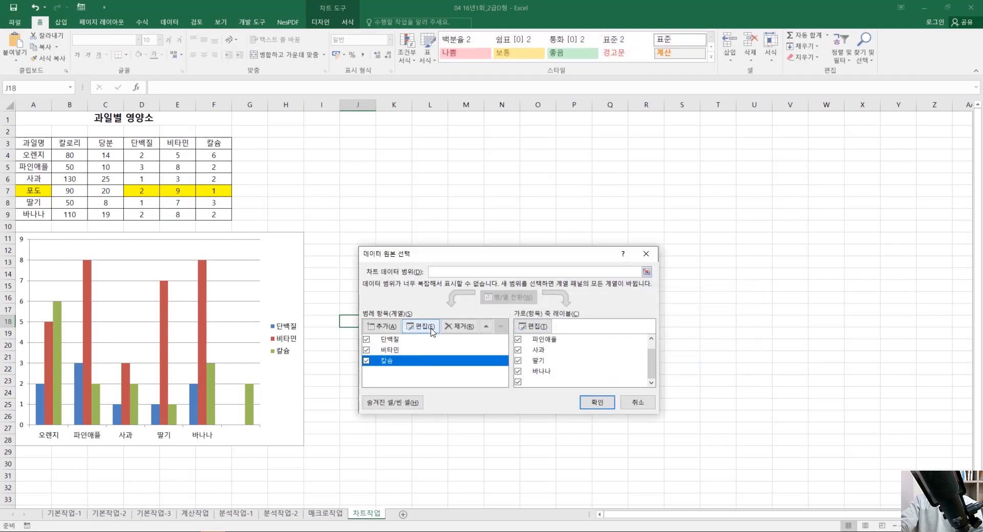
left_click(425, 326)
left_click_drag(623, 350, 470, 346)
key("BackSpace")
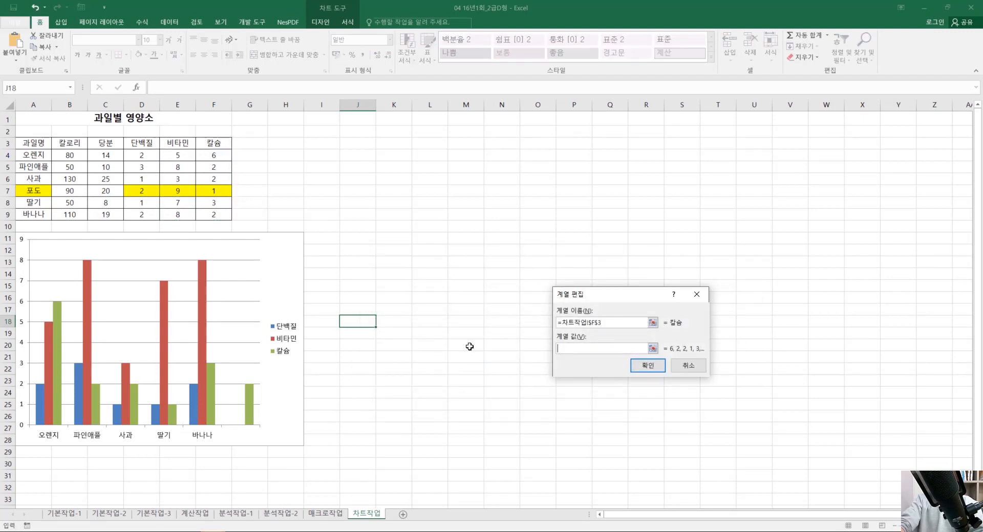
left_click_drag(212, 158, 228, 216)
left_click(739, 366)
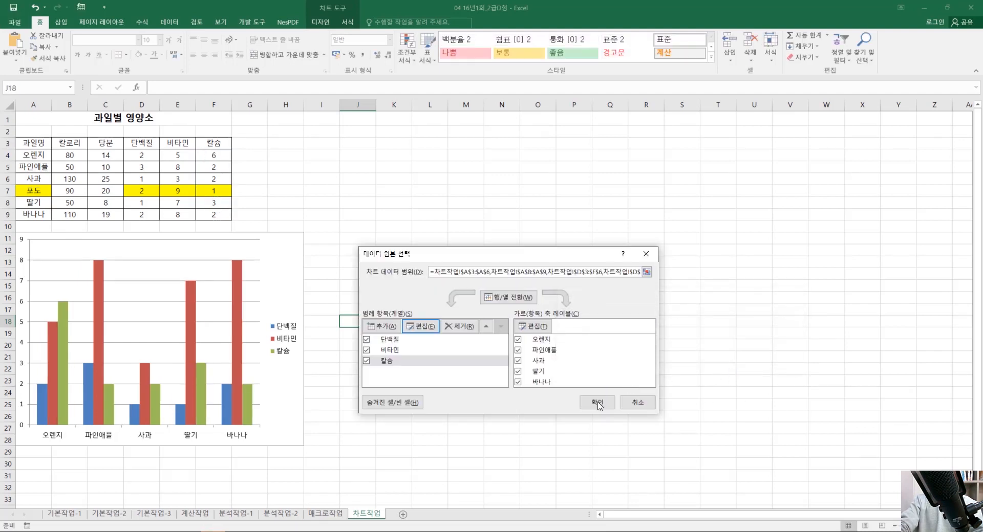
left_click(597, 403)
left_click(469, 371)
left_click_drag(481, 319, 418, 444)
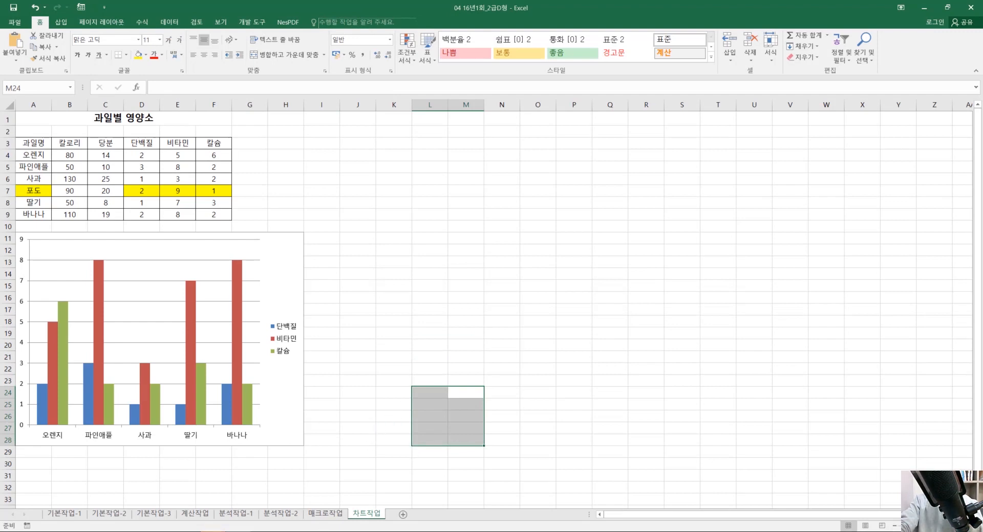
left_click(310, 531)
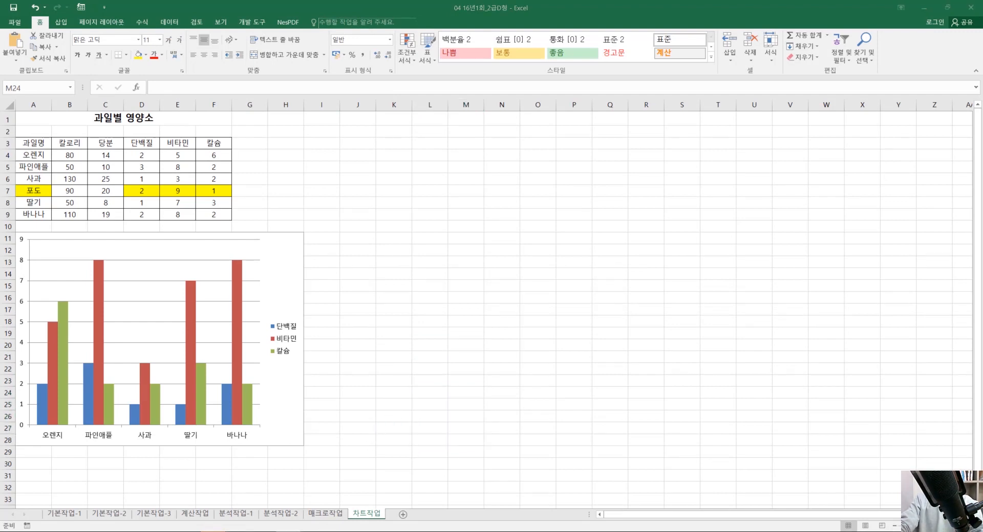
left_click_drag(609, 405, 575, 439)
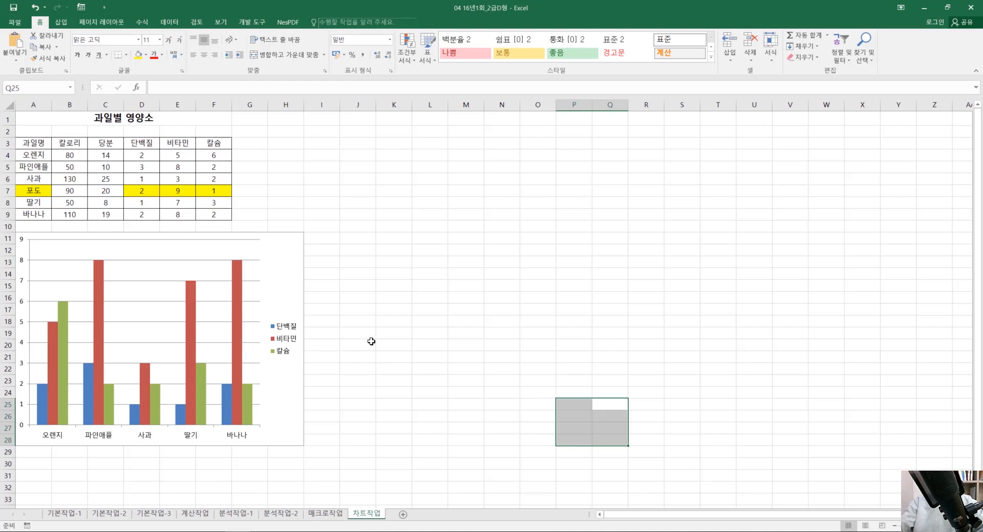
left_click(434, 322)
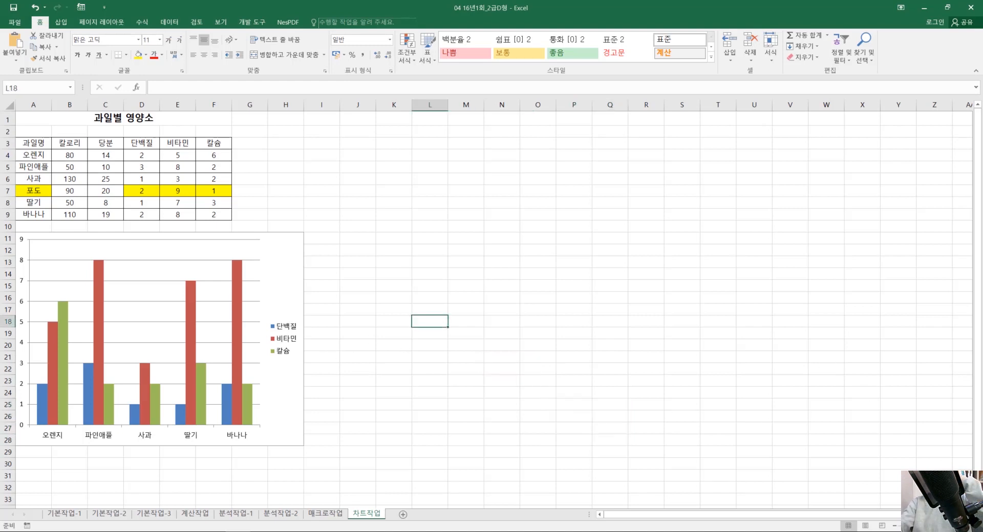
Step: Add a chart title positioned above the plot area of the fruit nutrient chart
left_click(220, 325)
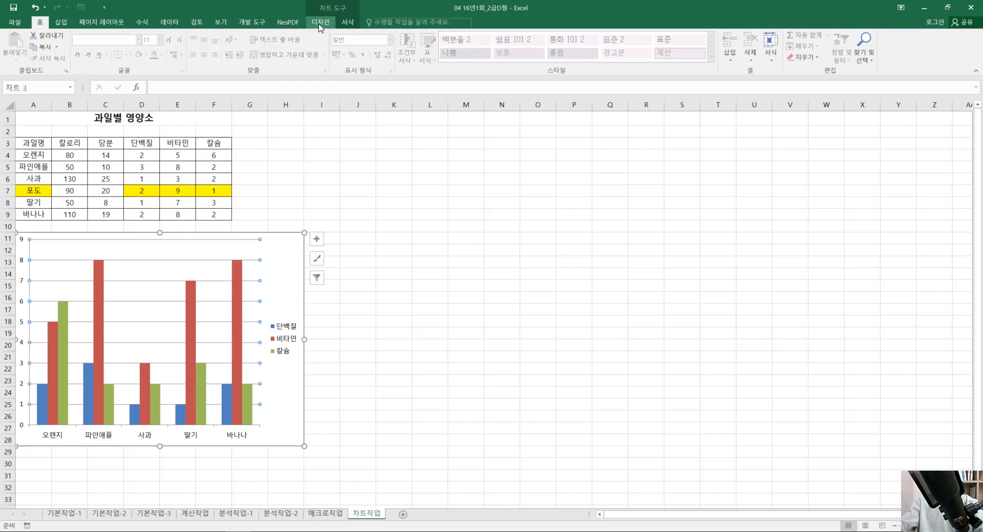
left_click(320, 22)
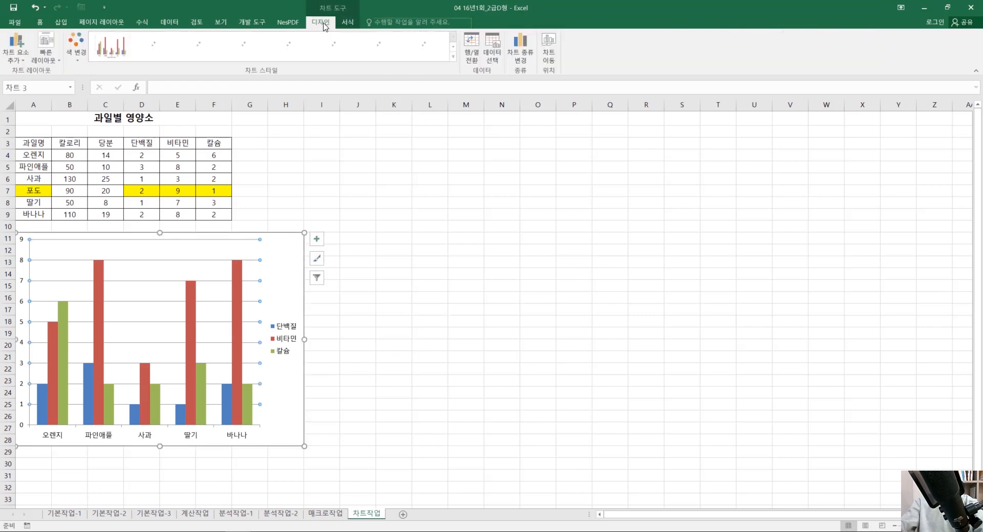
left_click(21, 60)
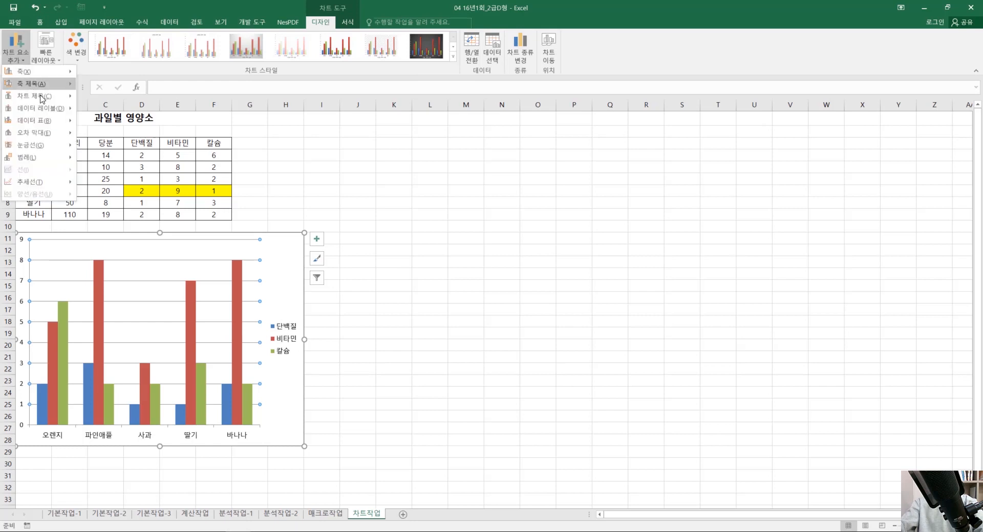
mouse_move(42, 97)
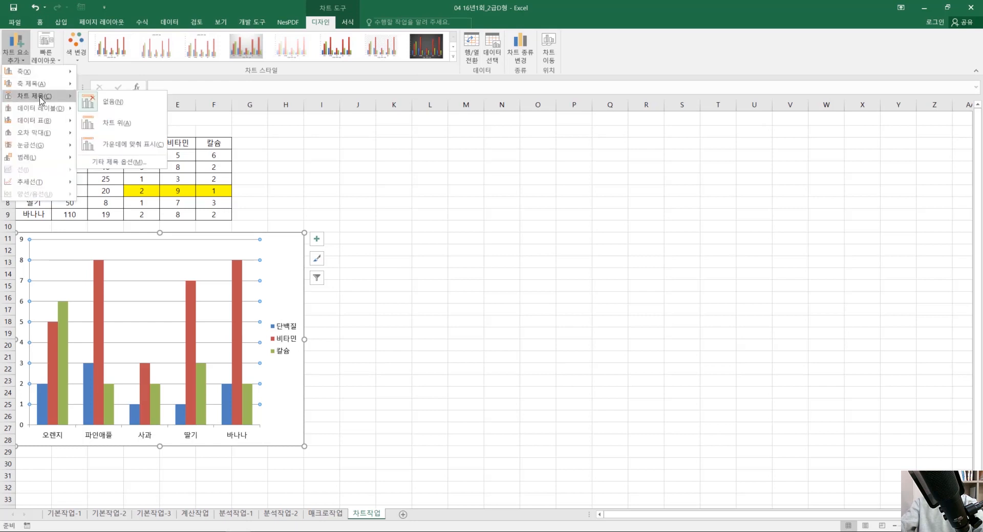
left_click(112, 123)
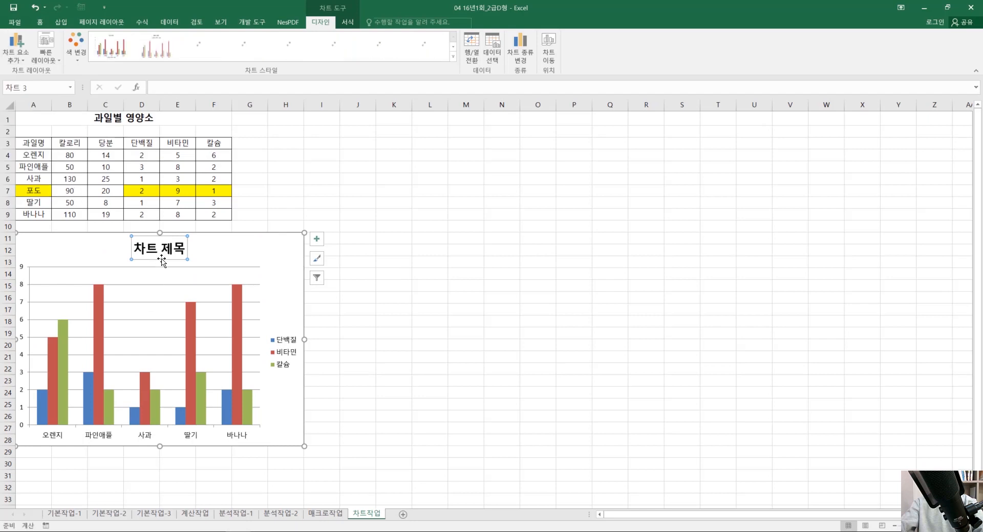
Step: Replace the chart title's placeholder text with 과일별 영양소
left_click_drag(135, 250, 266, 259)
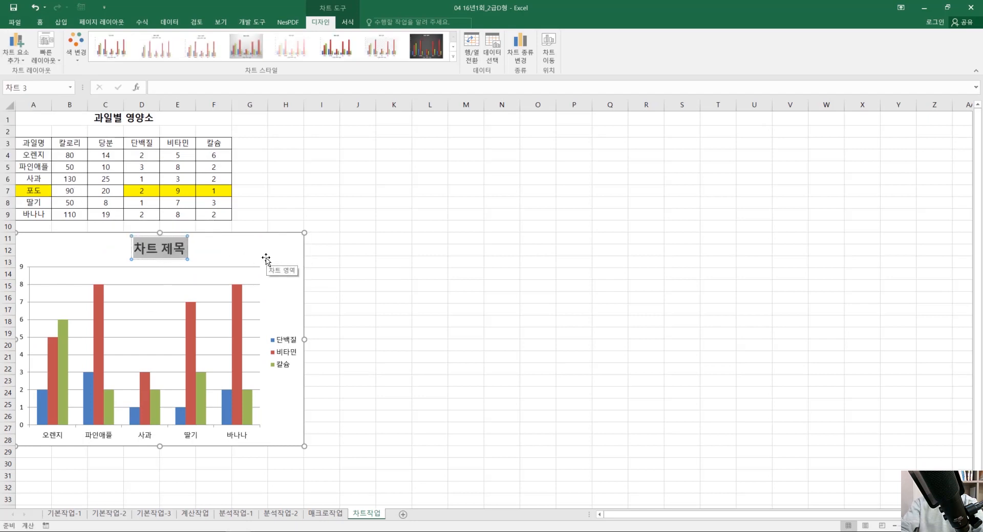
type("r")
key("BackSpace")
key("Hangul")
type("과일")
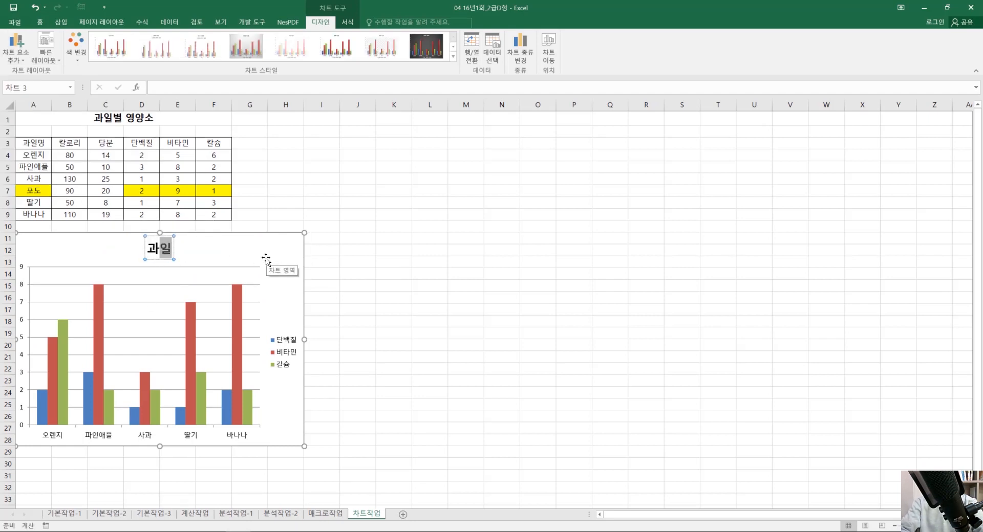
type("별 영양소")
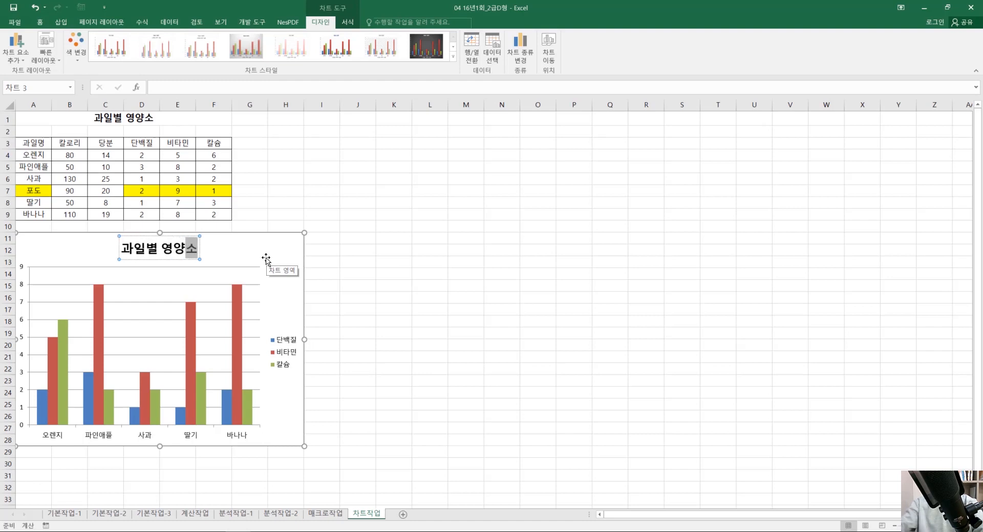
left_click(434, 263)
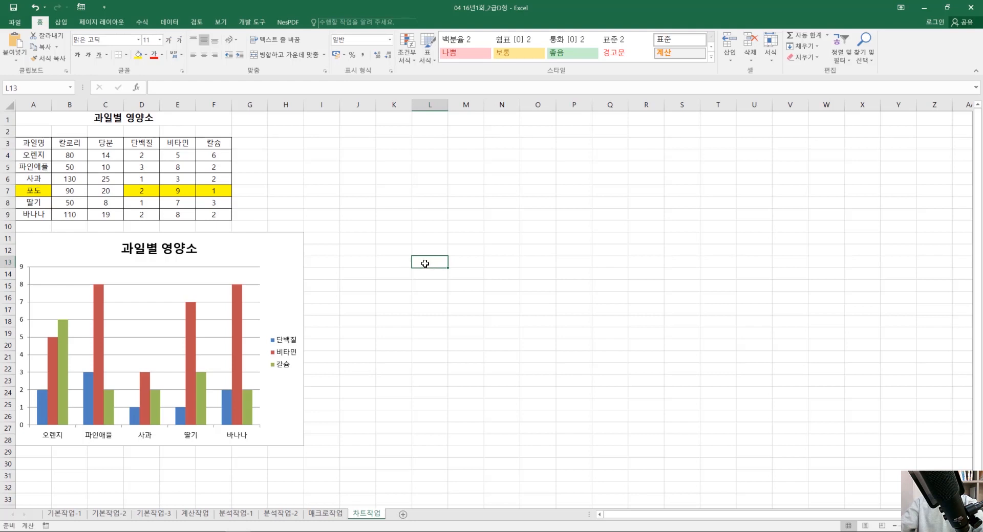
Step: Add primary horizontal and primary vertical axis titles to the chart
left_click(273, 308)
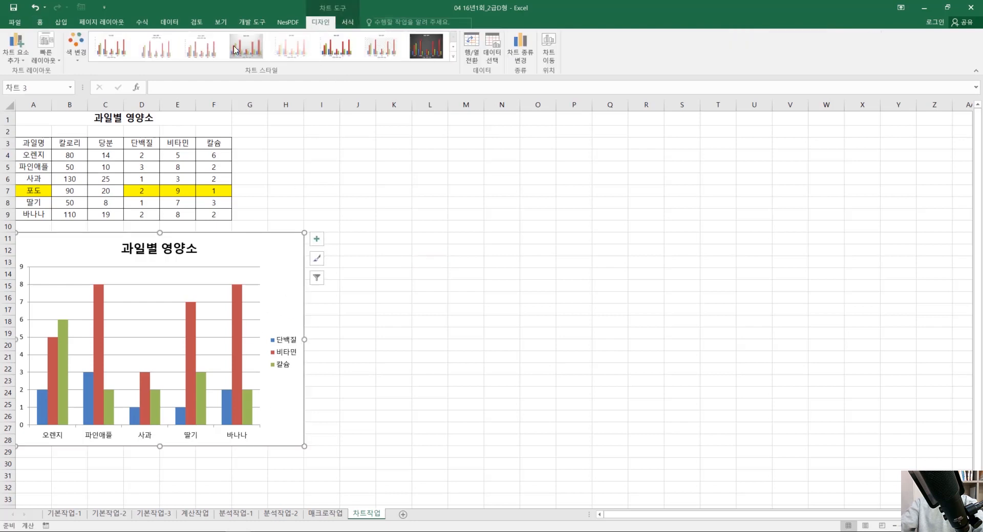
left_click(21, 56)
mouse_move(23, 85)
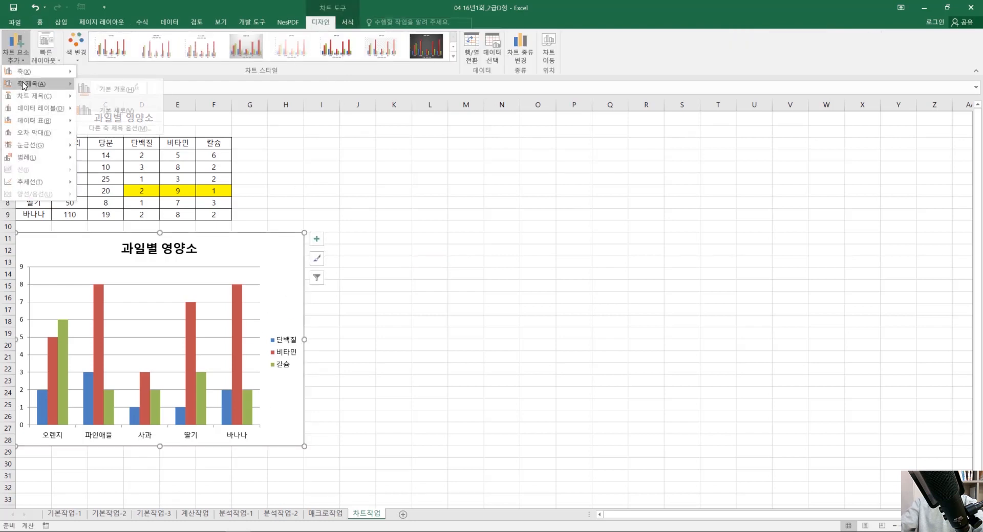
left_click(120, 90)
left_click(15, 48)
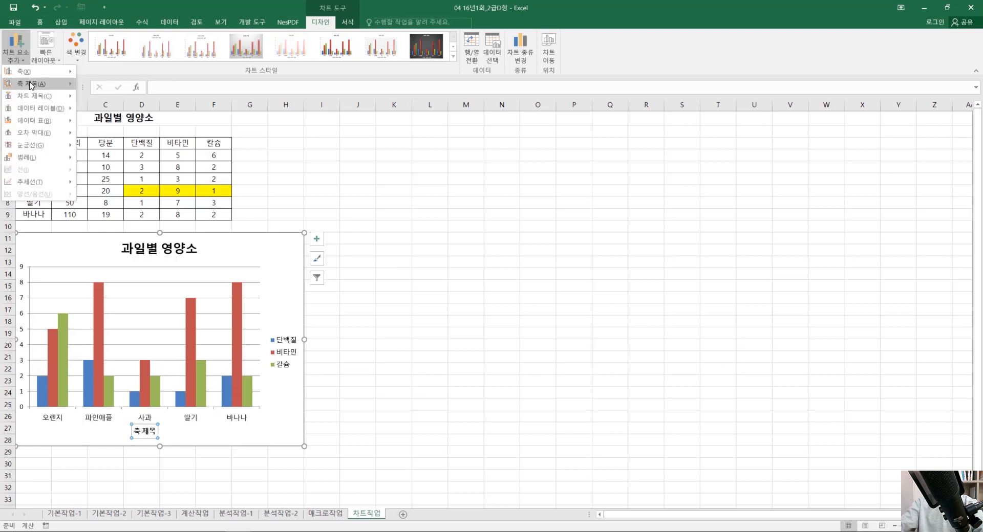
left_click(121, 110)
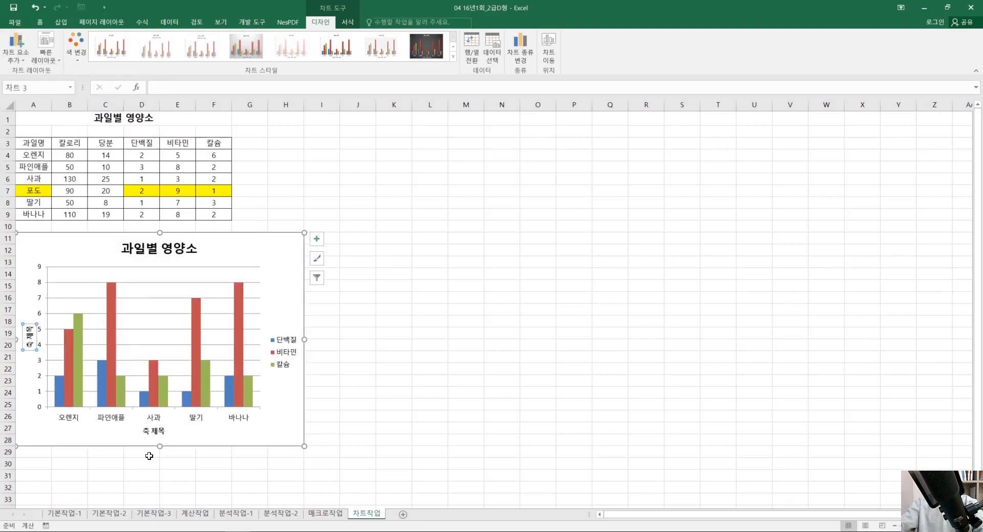
Step: Change the horizontal axis title text to 과일명
left_click(154, 431)
left_click_drag(165, 432, 140, 435)
type("과일명")
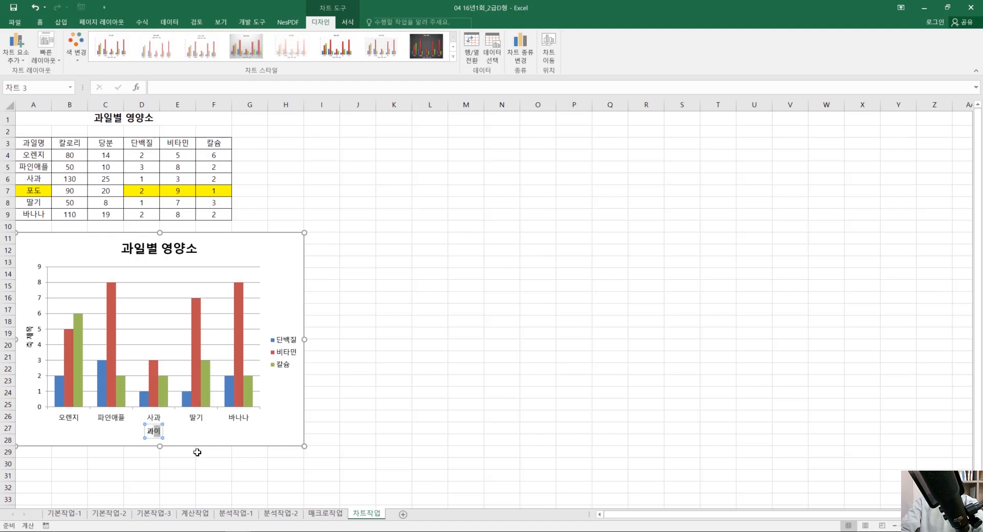
left_click(309, 440)
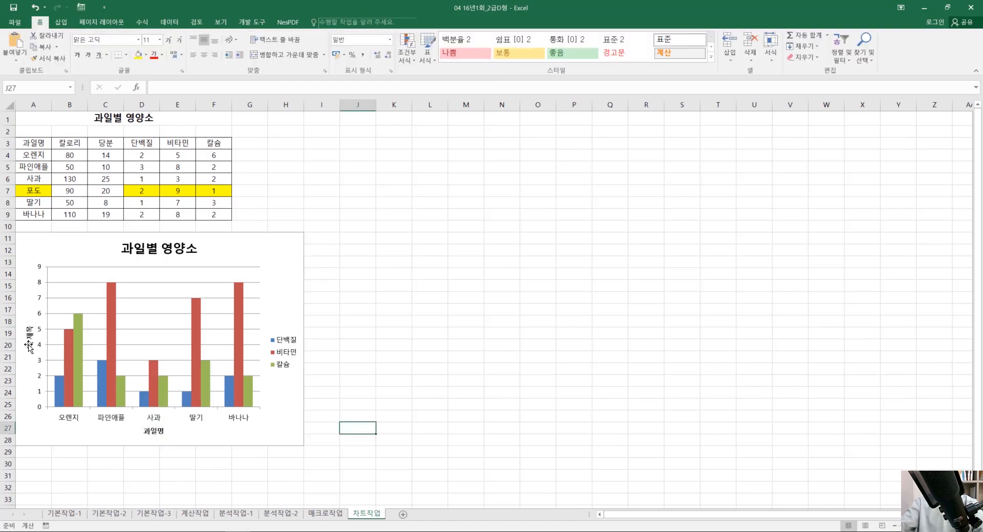
Step: Change the vertical axis title text to 영양소(g)
left_click(31, 346)
left_click_drag(31, 346, 29, 328)
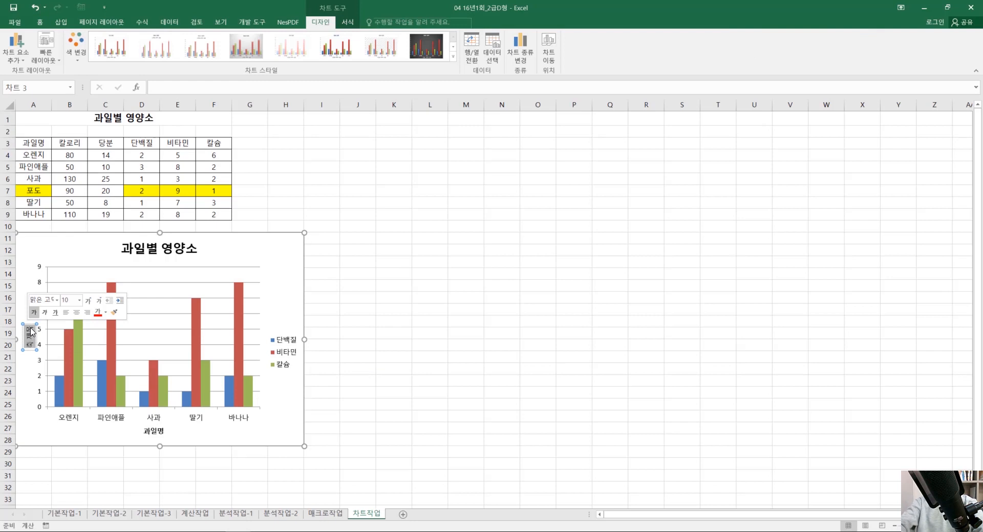
type("영양소(g)")
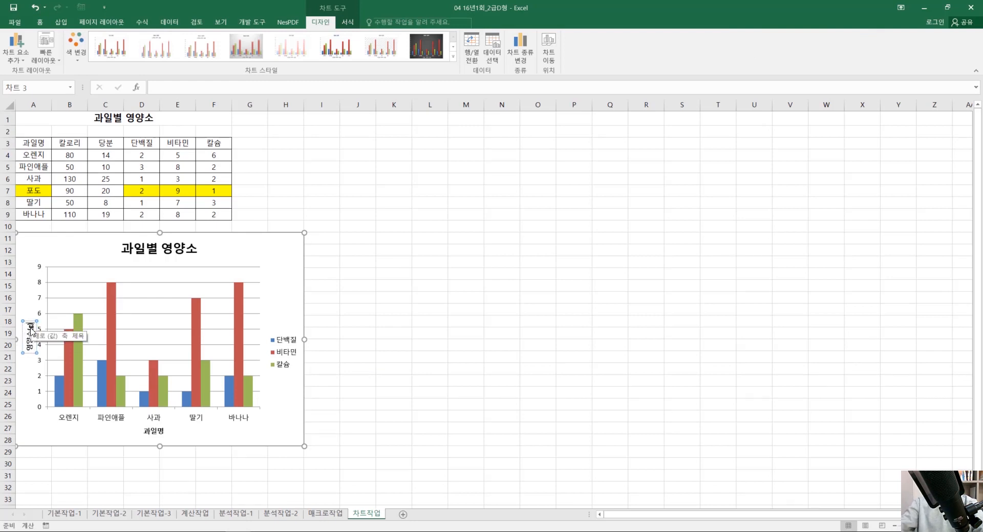
Step: Set the text direction of the vertical axis title to 스택형 (stacked)
right_click(30, 324)
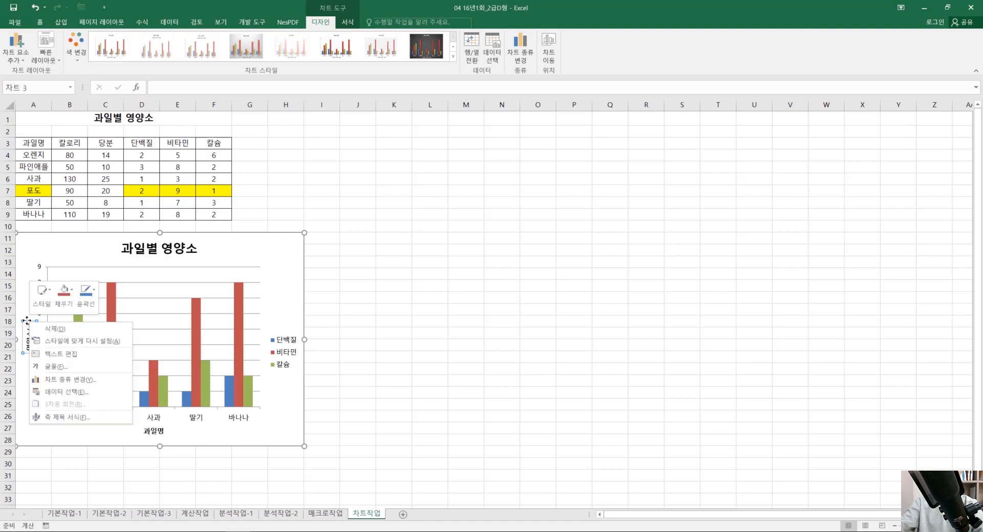
left_click(76, 417)
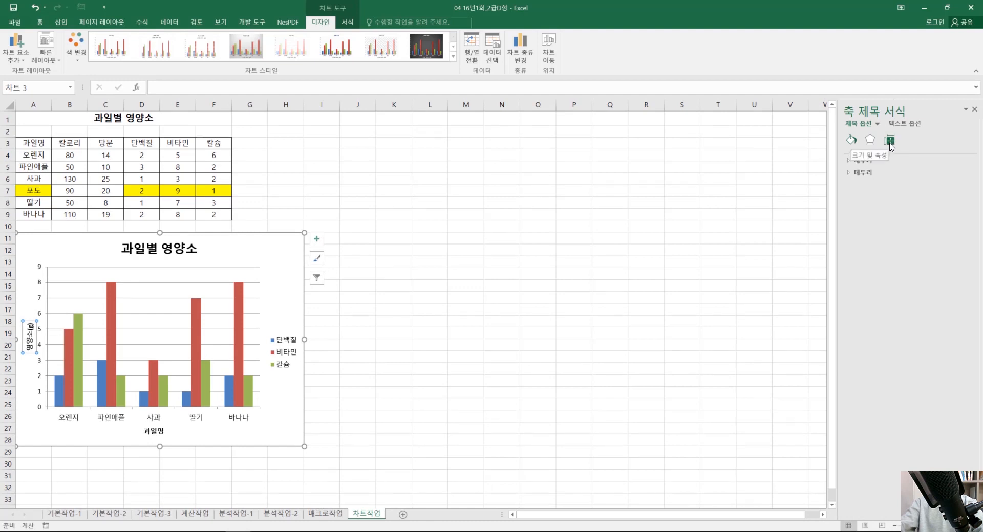
left_click(889, 141)
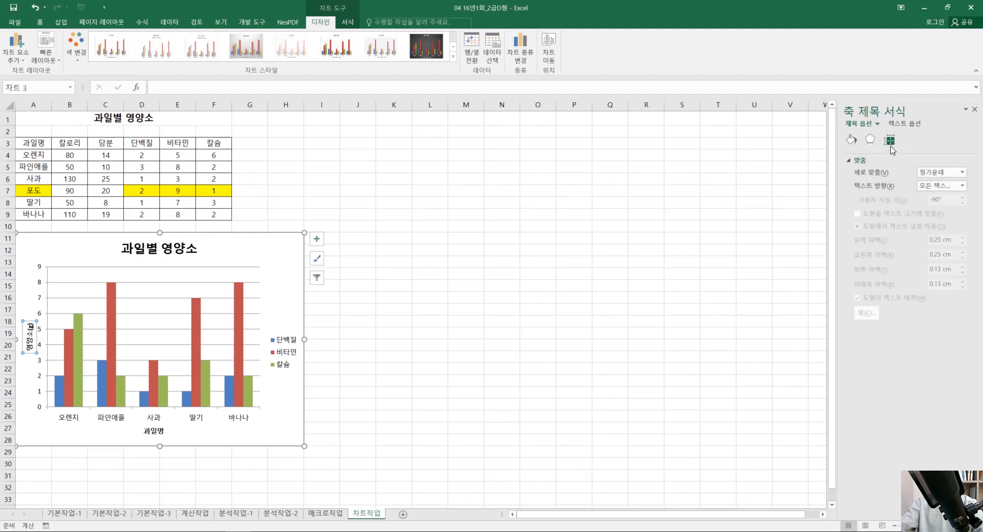
left_click(936, 188)
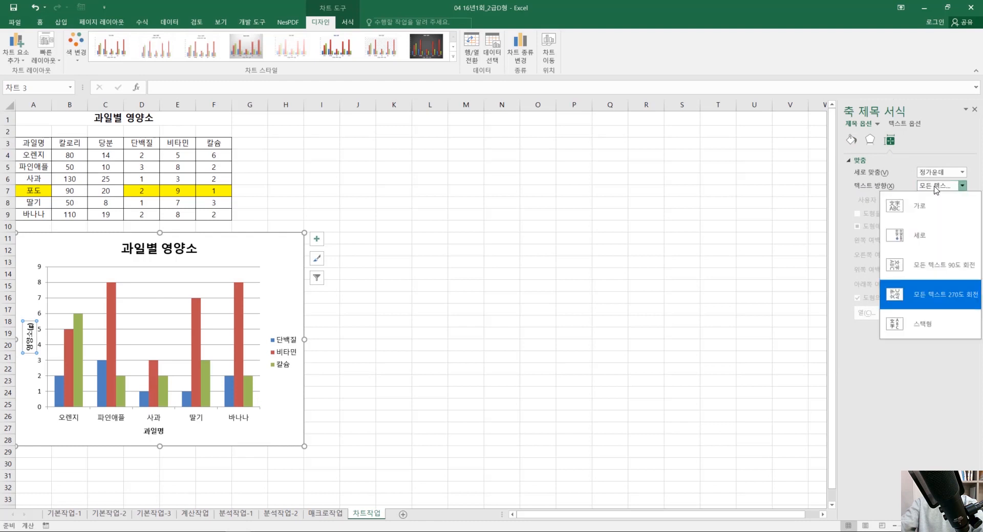
left_click(926, 324)
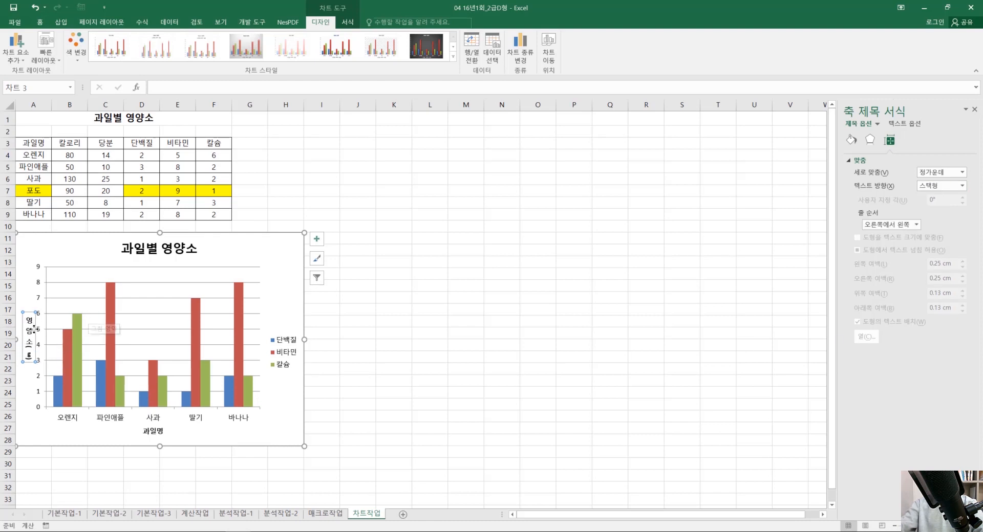
left_click(492, 392)
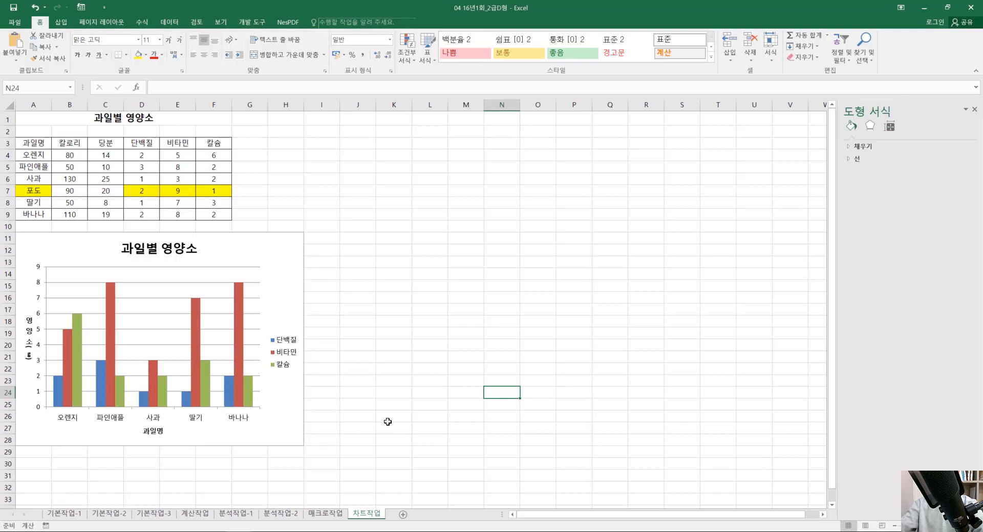
Step: Set the maximum bound of the chart's vertical value axis to 10
left_click(42, 280)
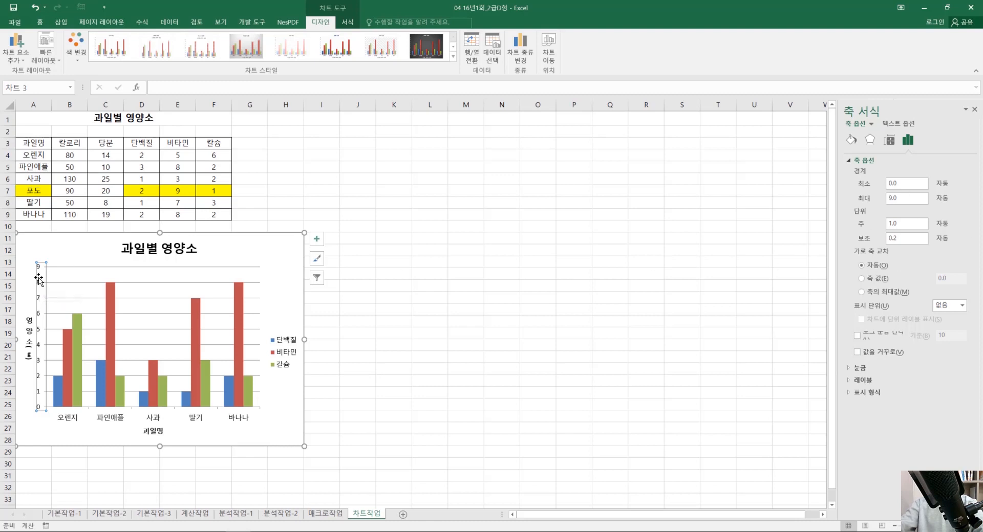
right_click(40, 282)
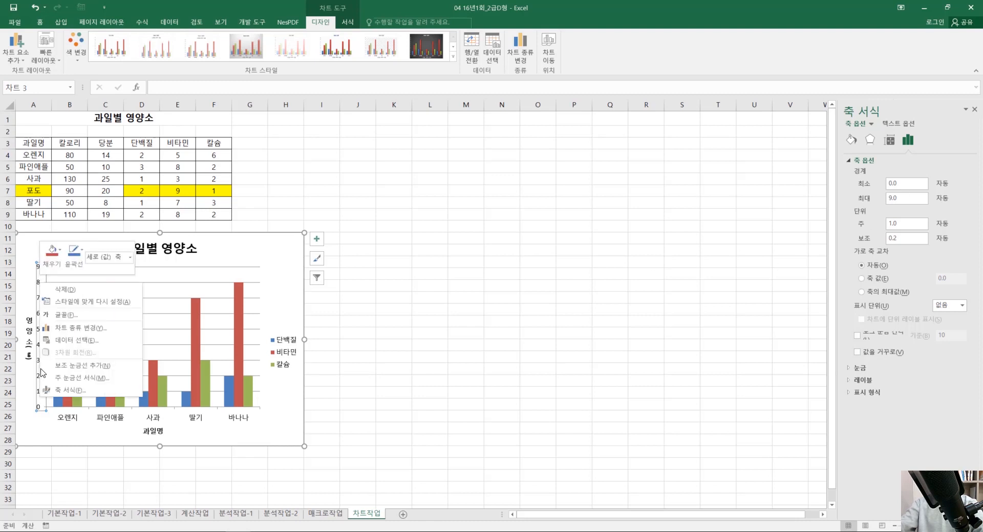
left_click(50, 391)
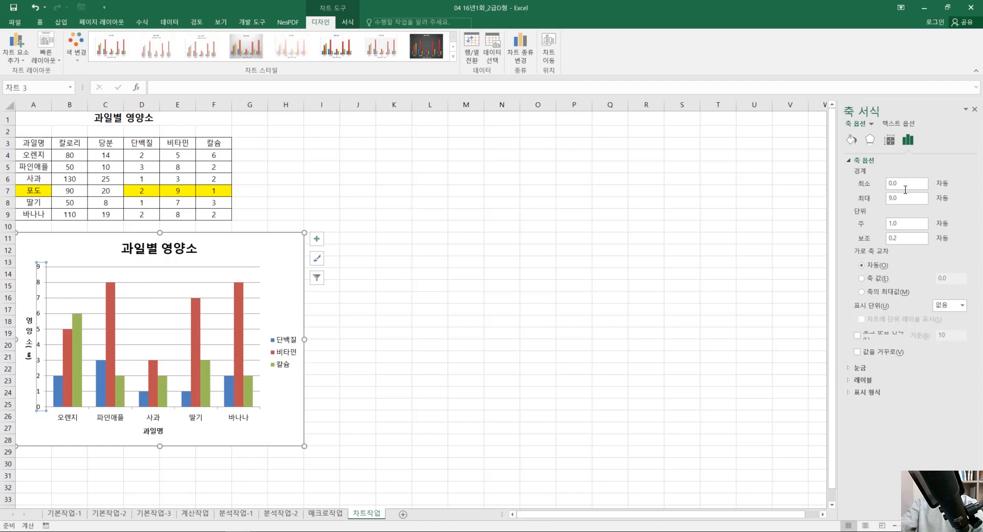
left_click(901, 198)
key("BackSpace")
key("BackSpace")
key("BackSpace")
type("10")
key("Tab")
Step: Set the major unit of the vertical value axis to 2
left_click(914, 224)
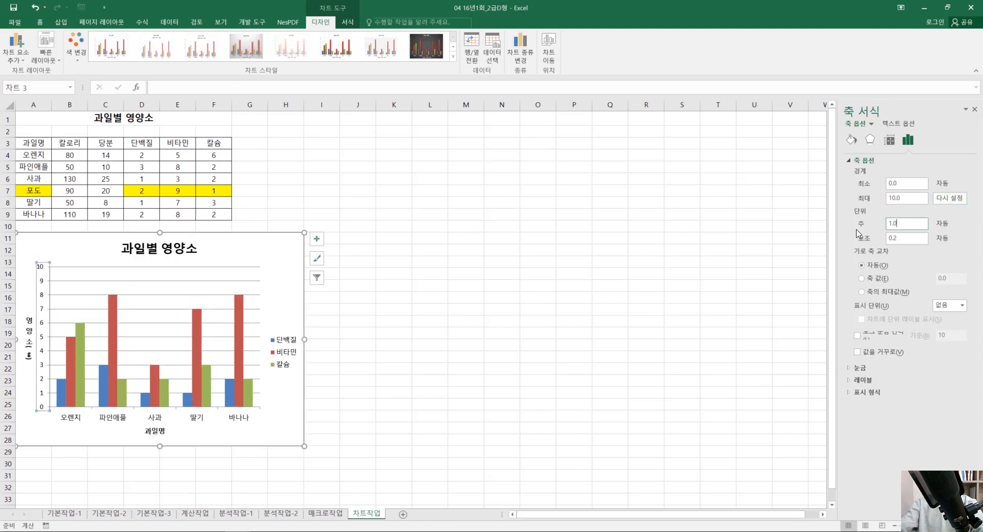
type("2")
key("Return")
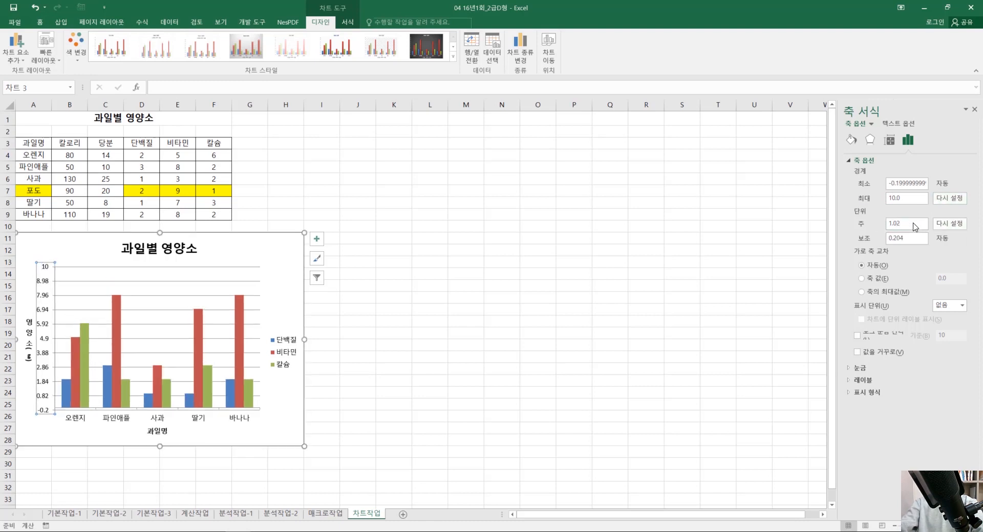
type("2")
key("Return")
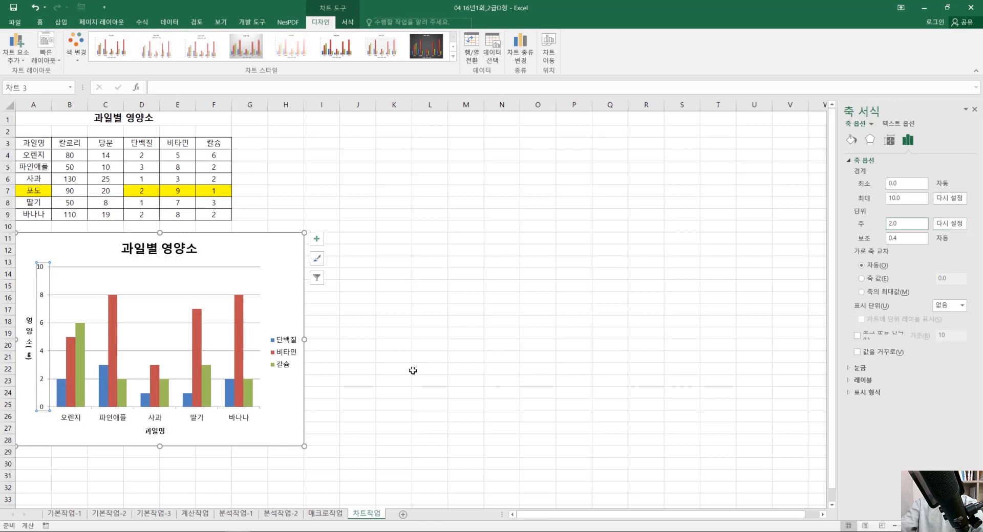
left_click(413, 368)
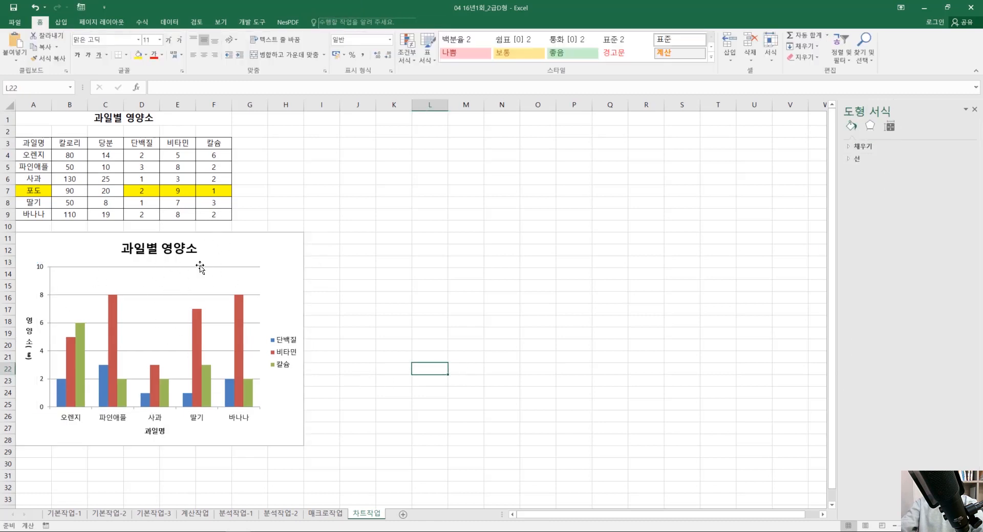
left_click(242, 301)
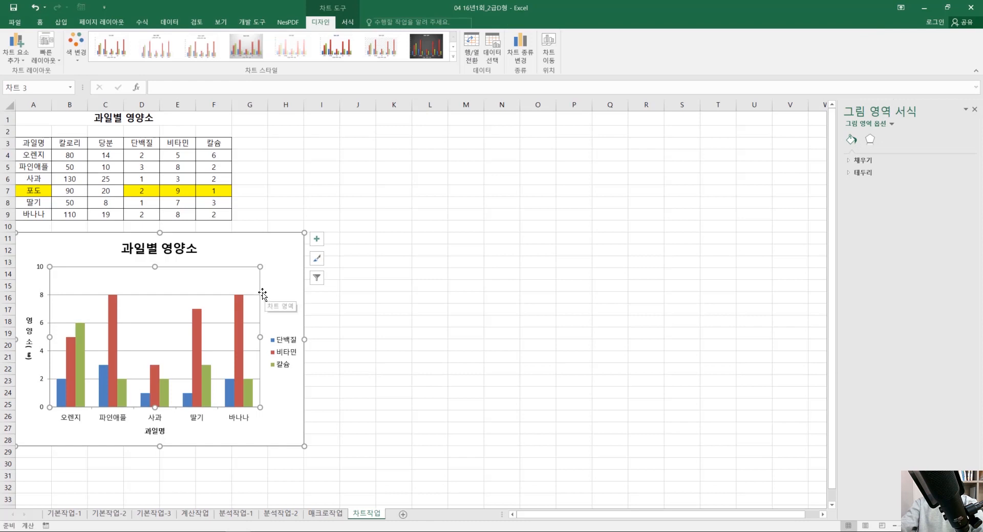
left_click(453, 56)
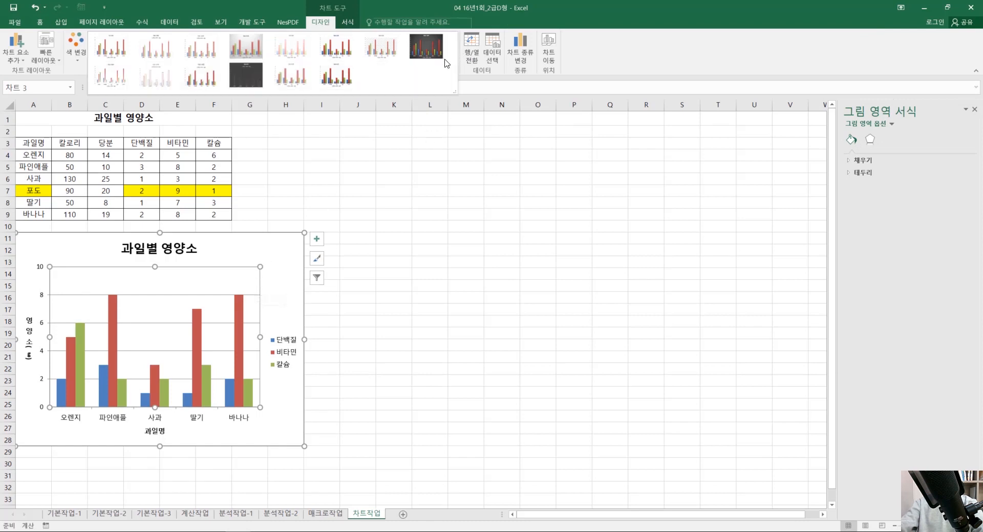
left_click(347, 80)
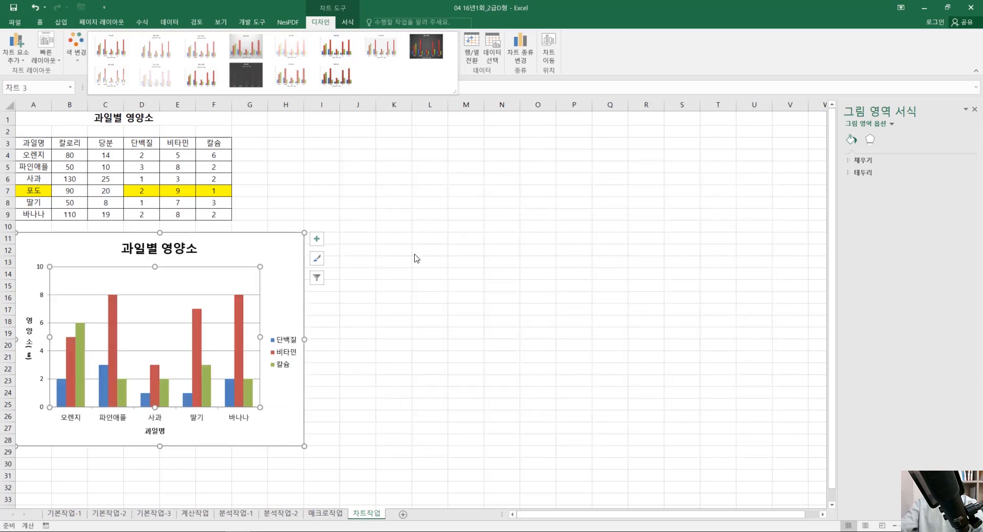
left_click(456, 324)
left_click_drag(537, 310, 379, 458)
left_click_drag(465, 429, 436, 475)
left_click_drag(435, 405, 394, 417)
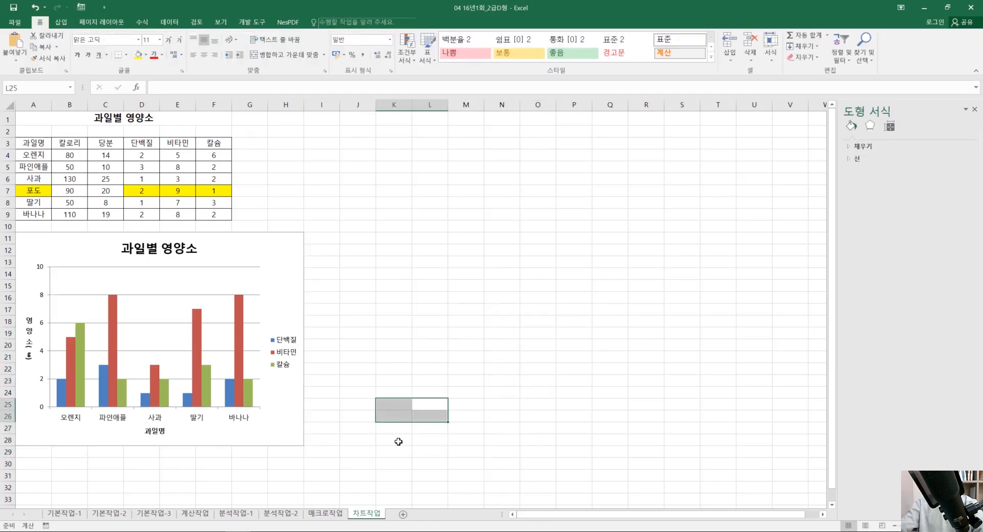